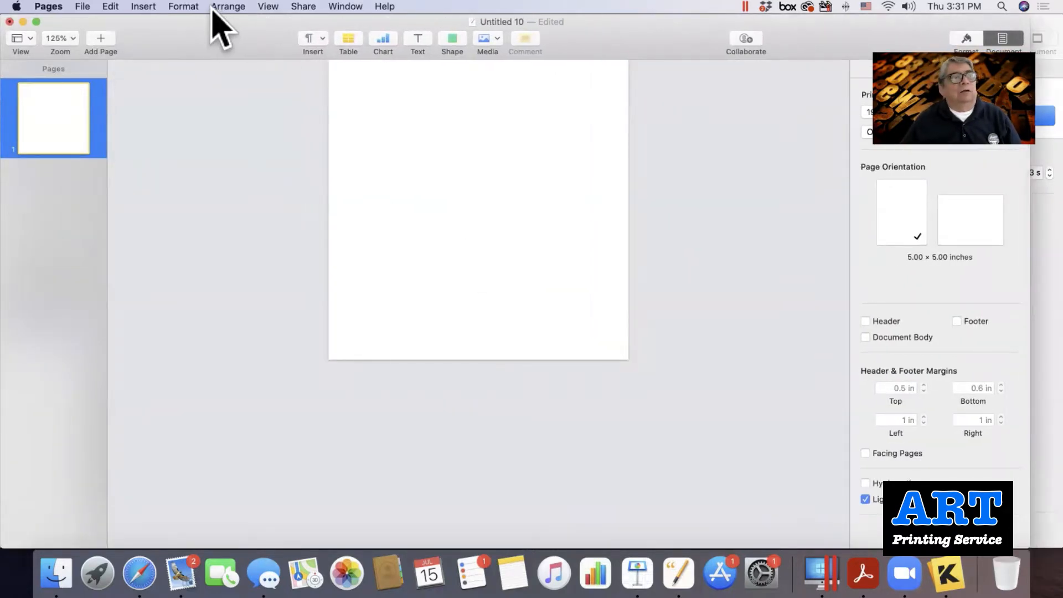
Create a new document, Untitled 11, from the Blank template.
left_click(83, 8)
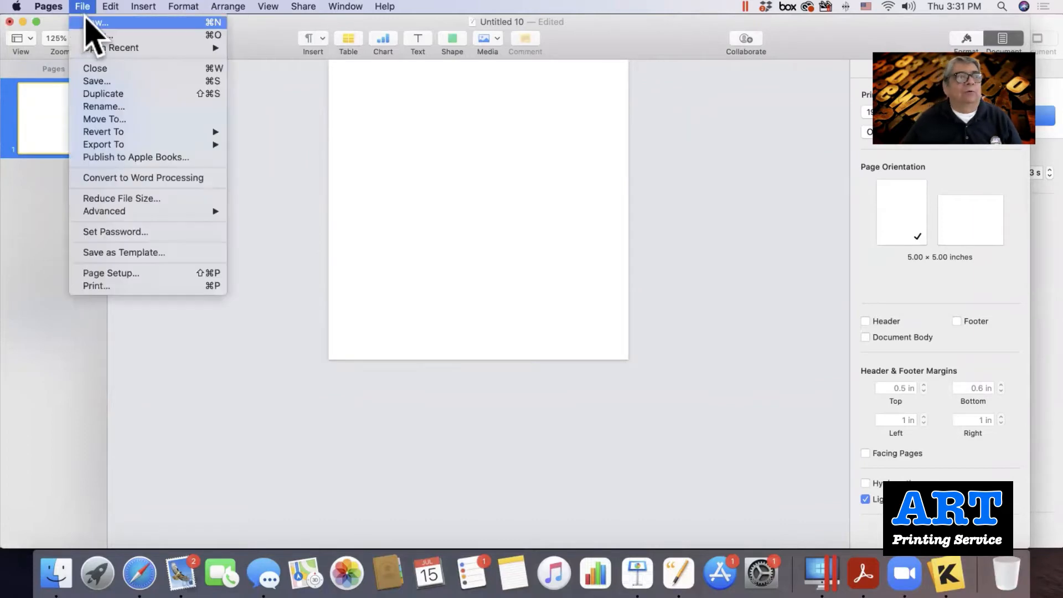
left_click(86, 19)
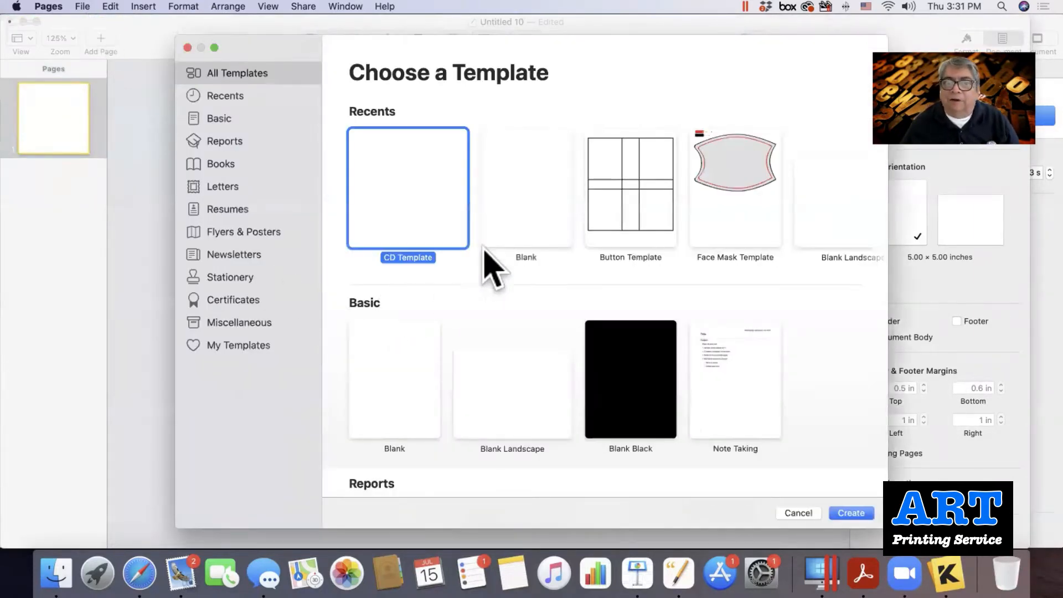
double_click(530, 217)
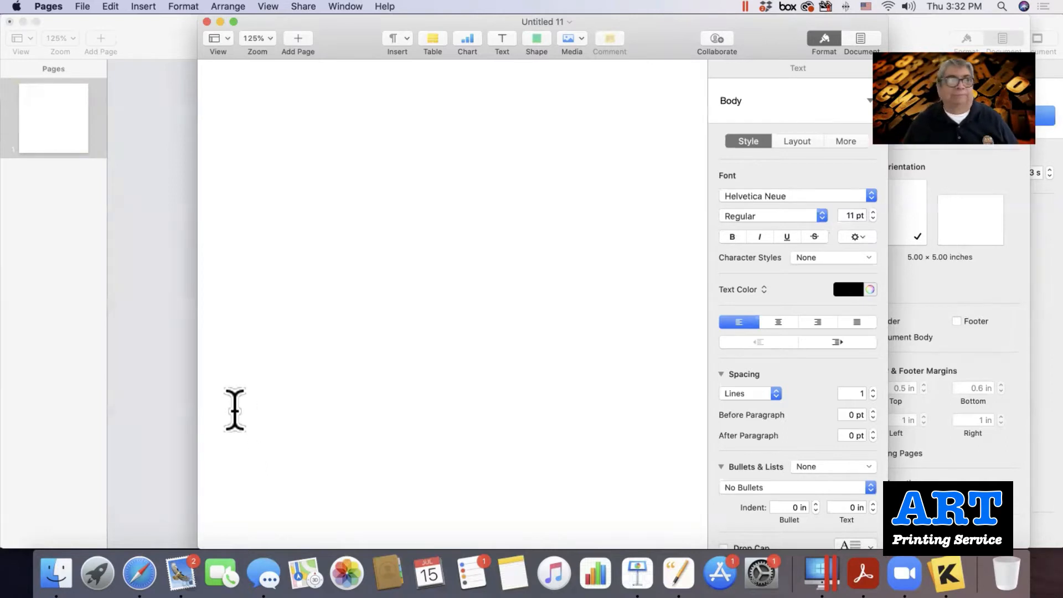
Convert Untitled 11 into a page layout document and confirm the conversion.
left_click(80, 6)
mouse_move(144, 210)
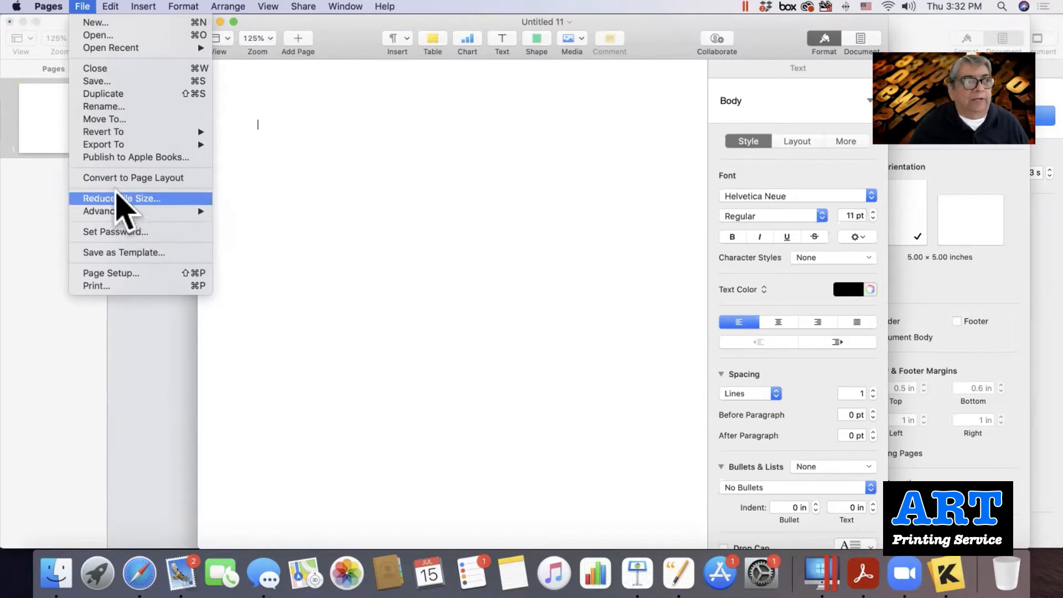
left_click(163, 178)
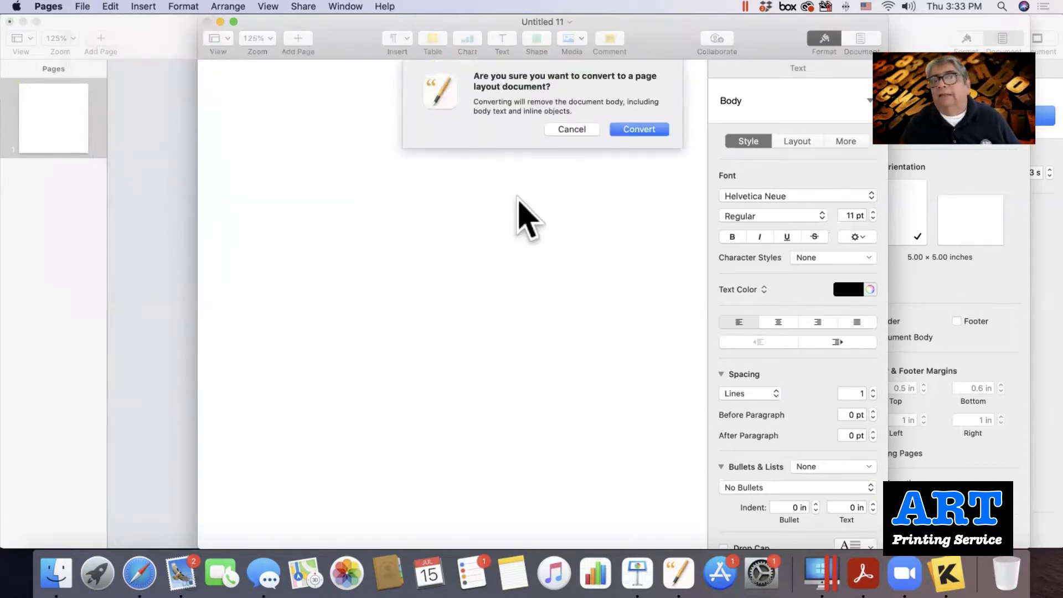
left_click(635, 131)
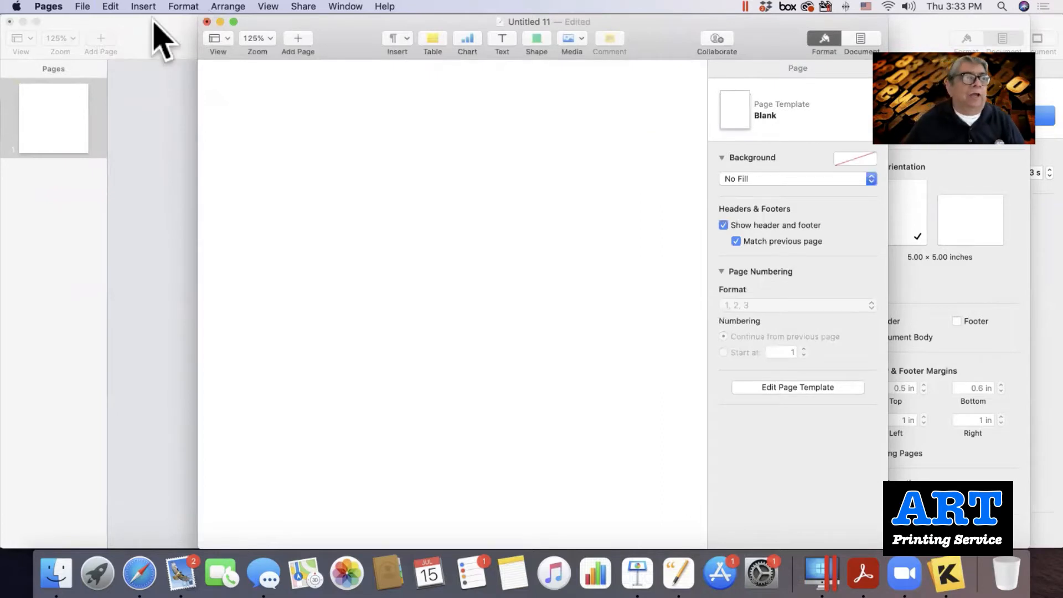
left_click(82, 8)
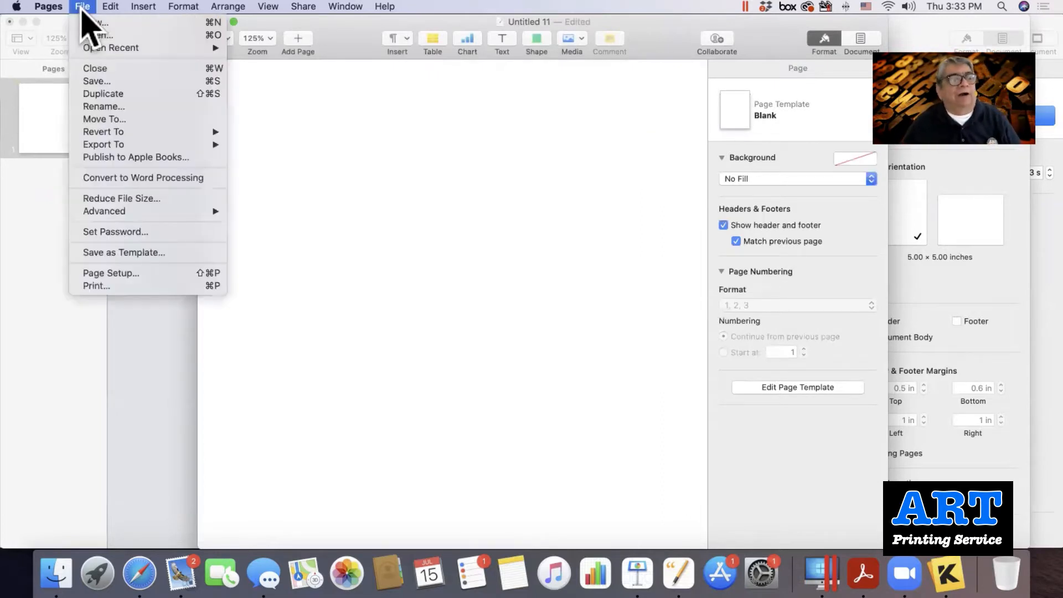
Add a custom paper size named 'Bus Card 3.5x' and apply Bus Card w/Bleed (3.75 × 2.25 in).
left_click(107, 273)
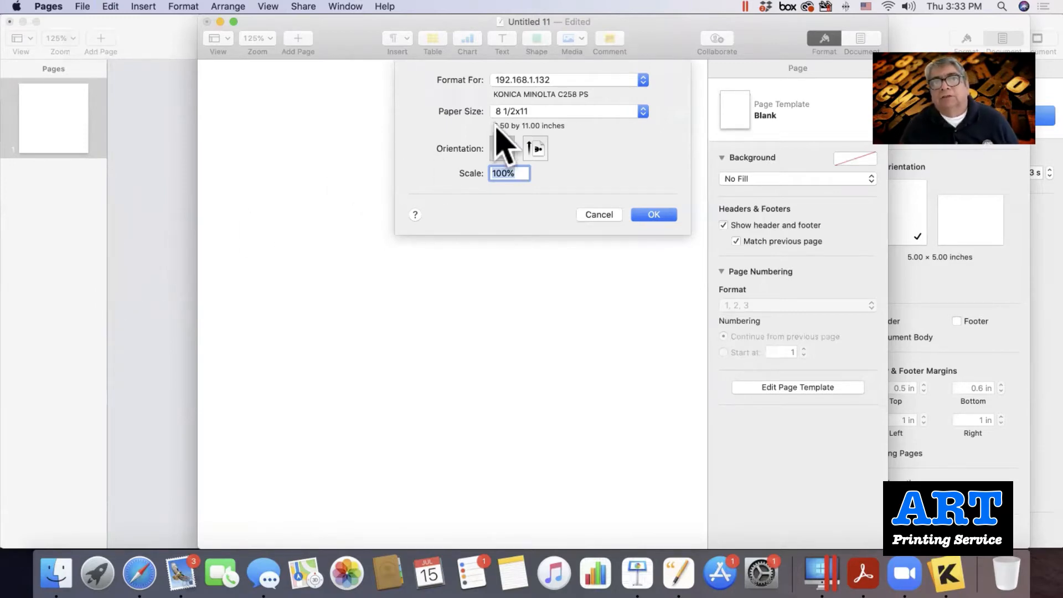
left_click(524, 114)
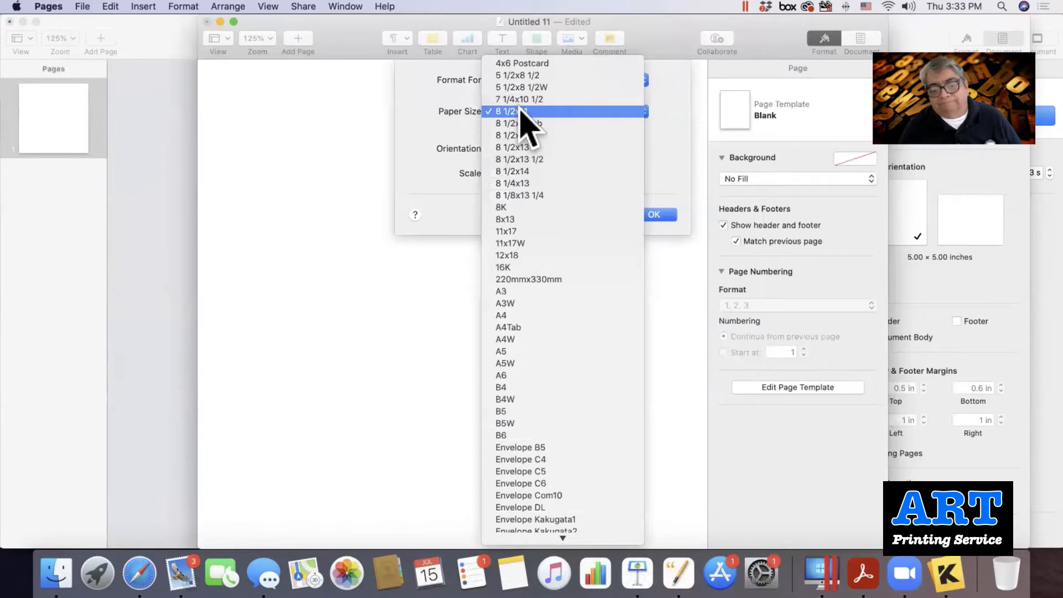
scroll(533, 248, "down", 15)
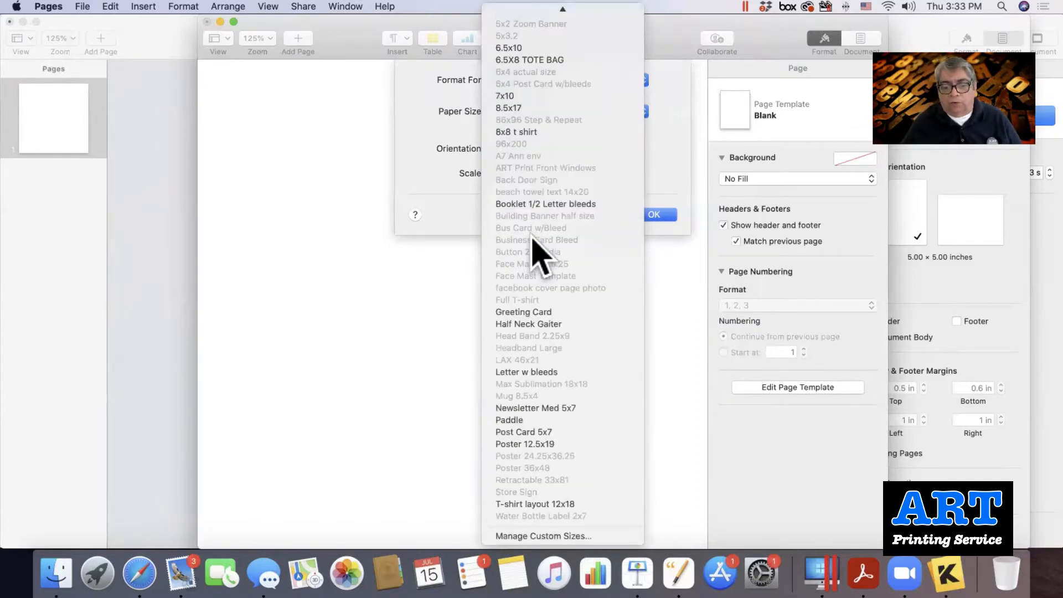
left_click(530, 535)
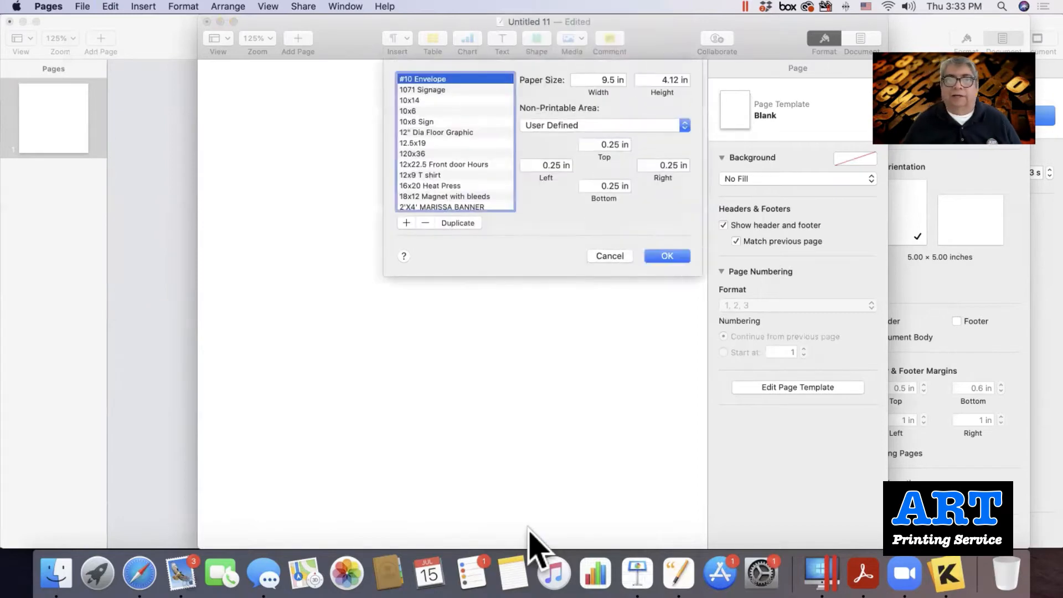
scroll(451, 191, "down", 10)
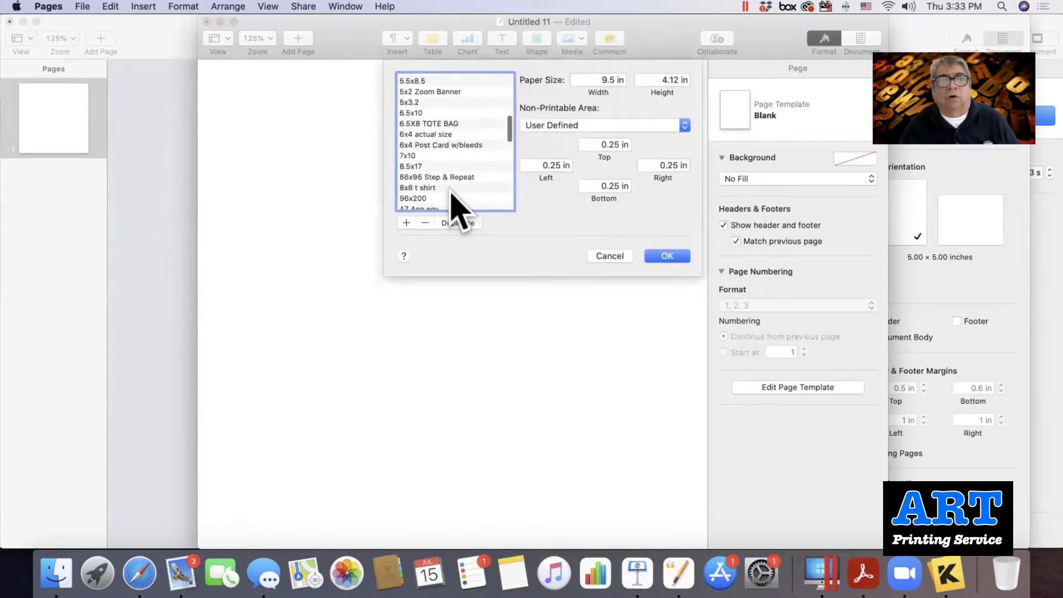
scroll(451, 206, "down", 10)
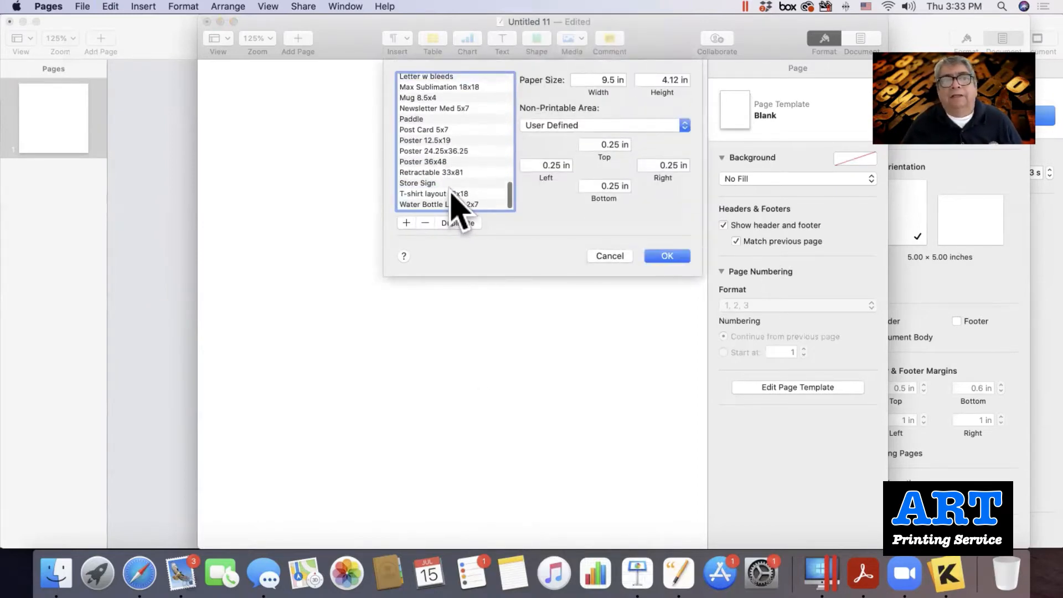
left_click(405, 223)
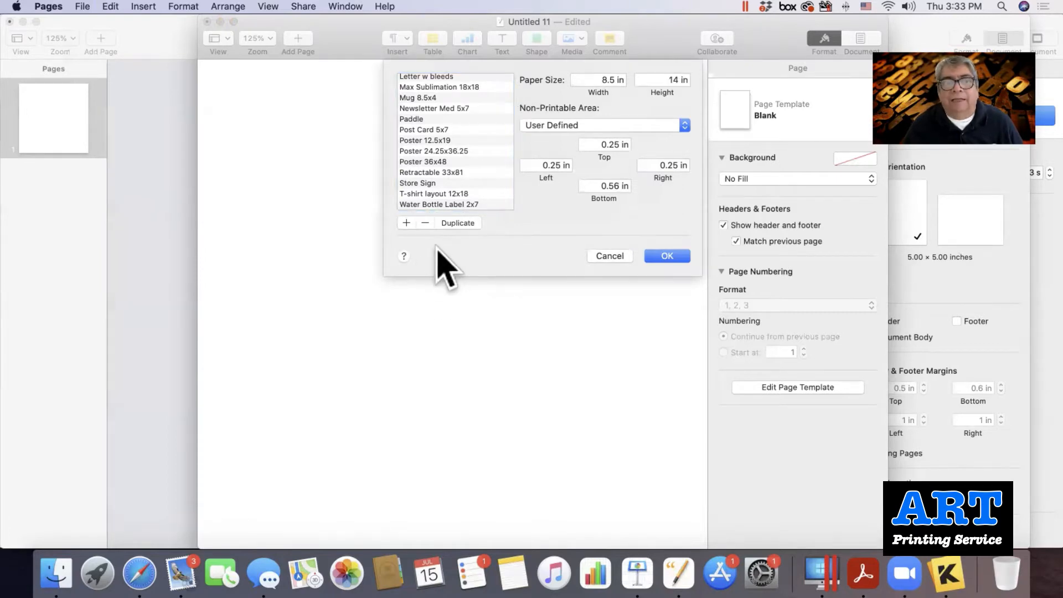
scroll(446, 189, "down", 1)
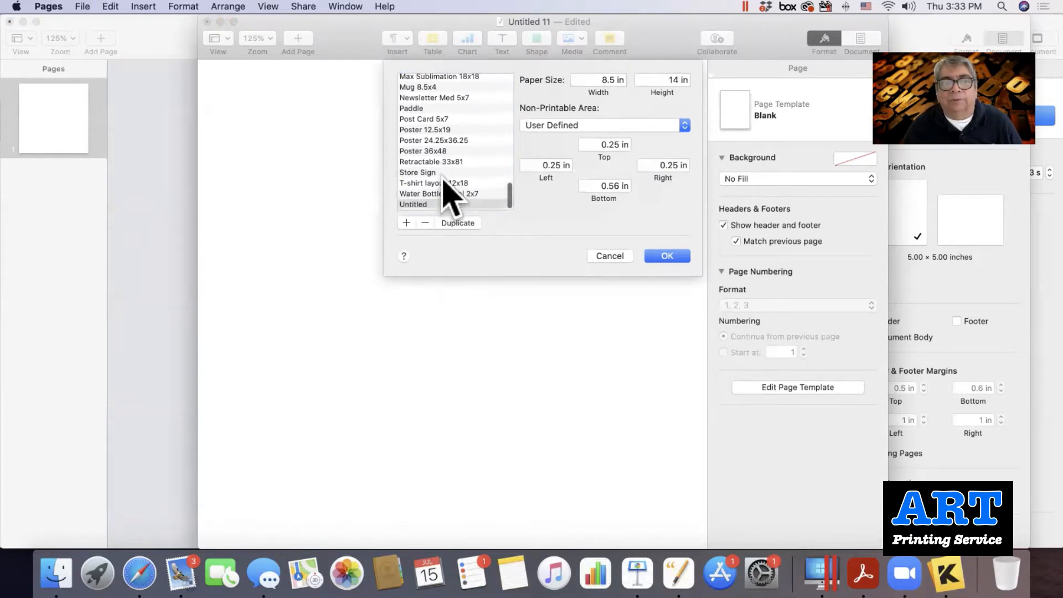
double_click(414, 204)
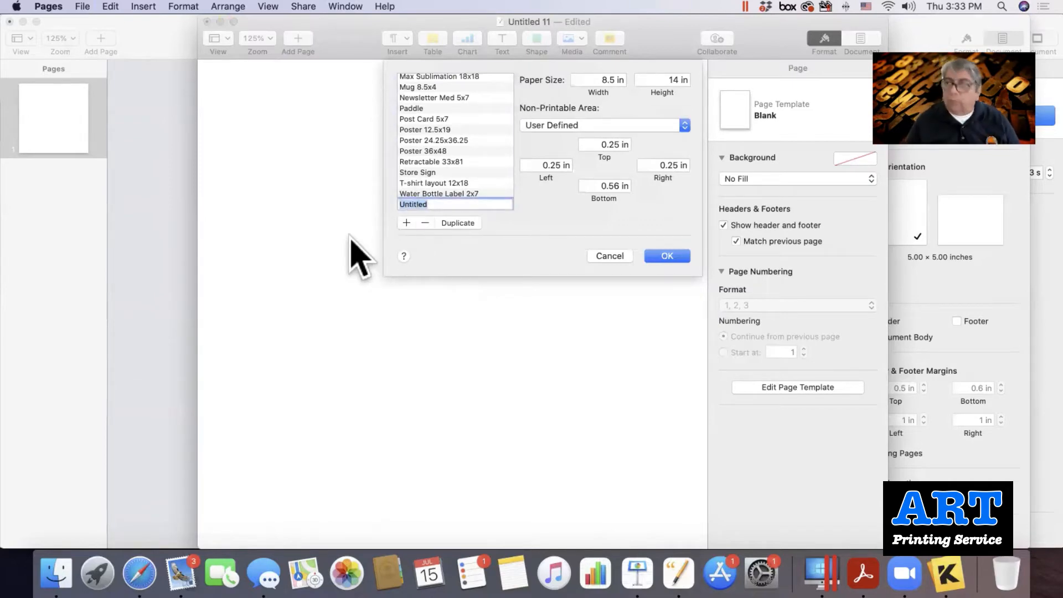
type("B")
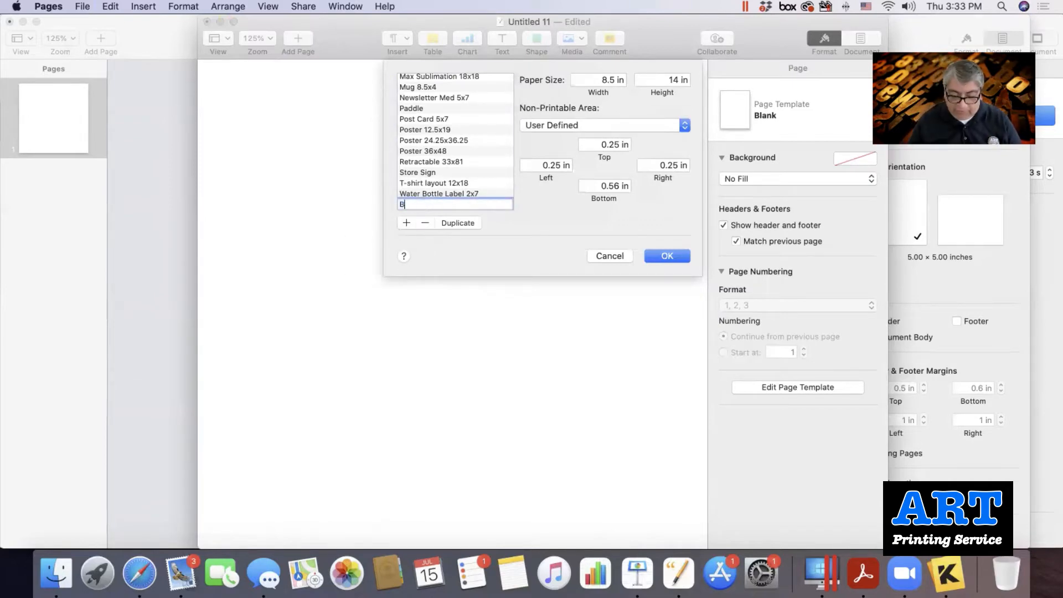
type("us Car")
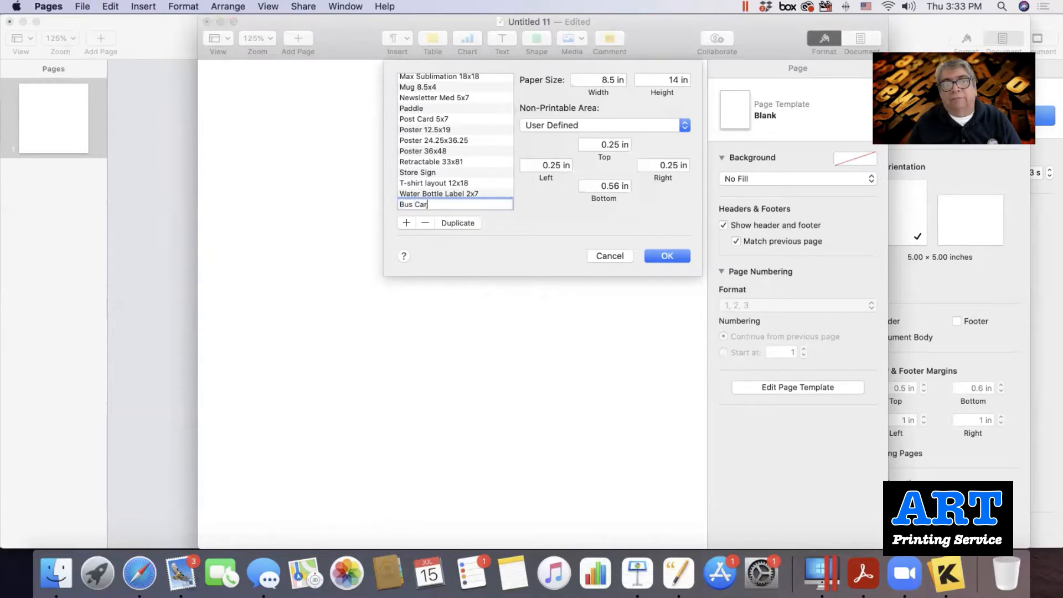
type("d")
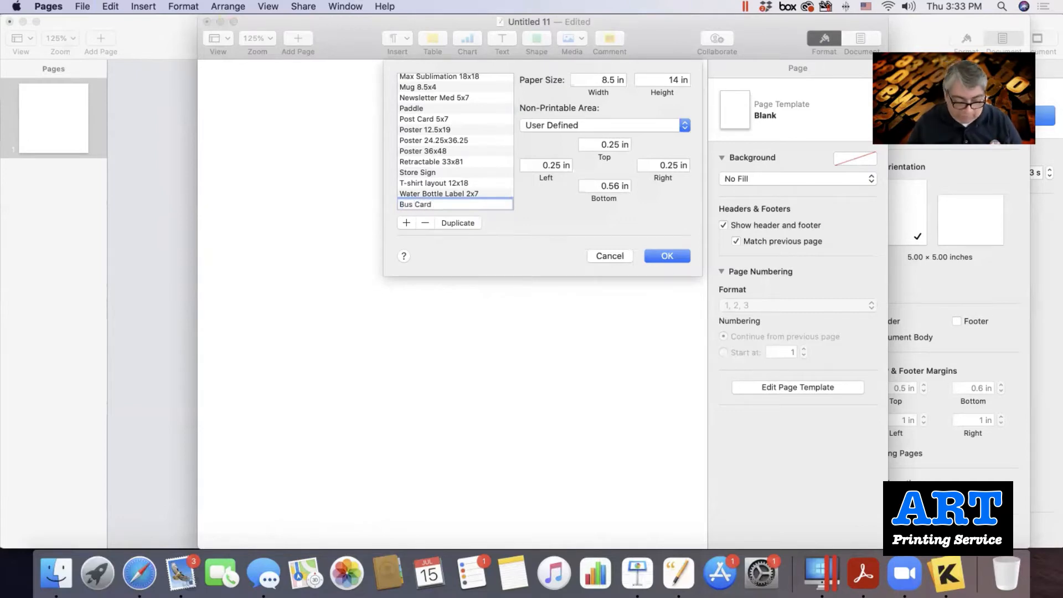
type(" 3.")
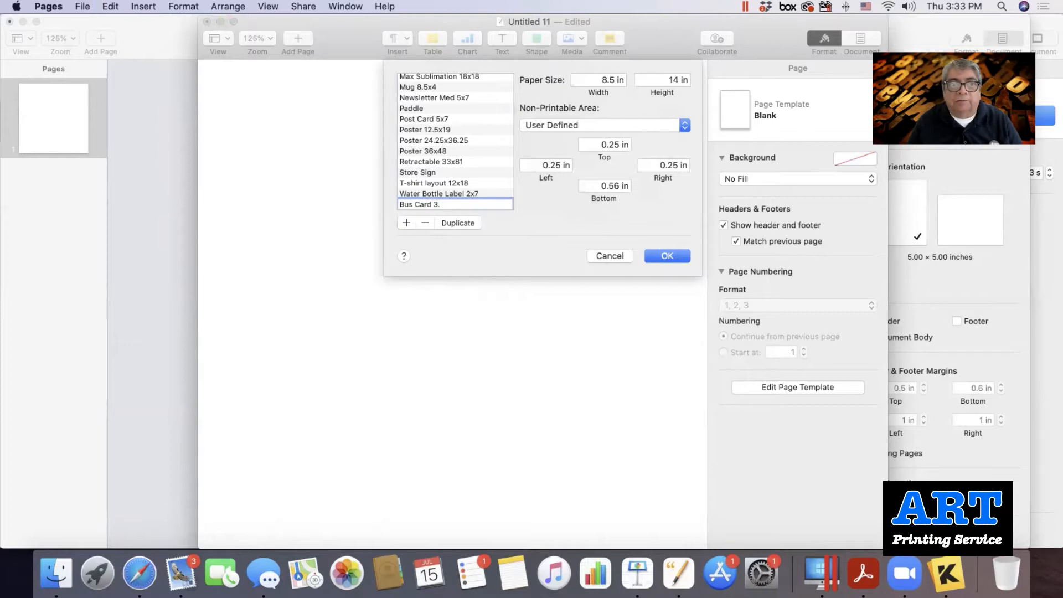
type("5x")
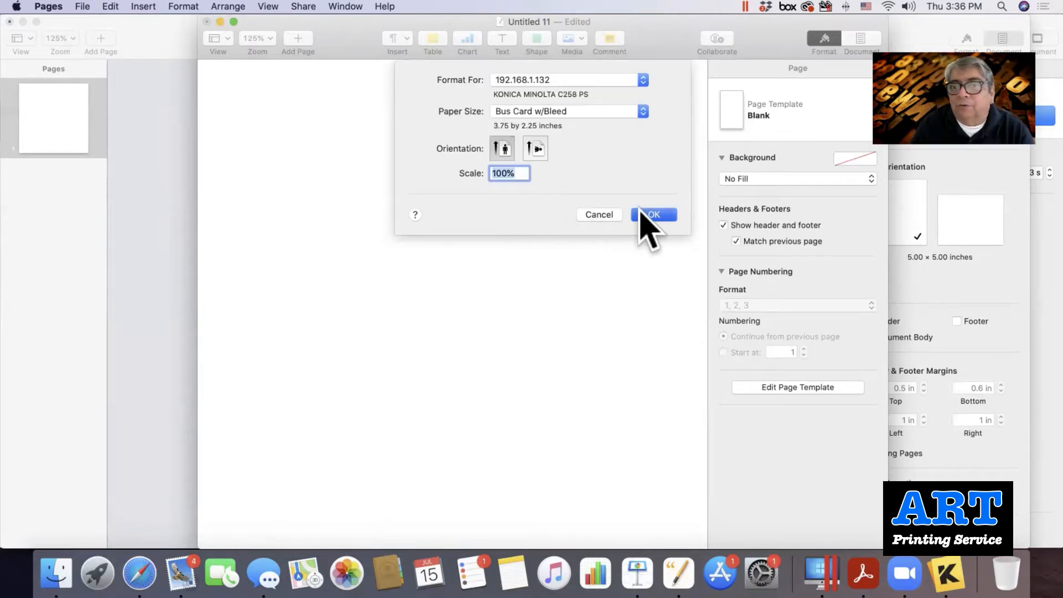
left_click(648, 214)
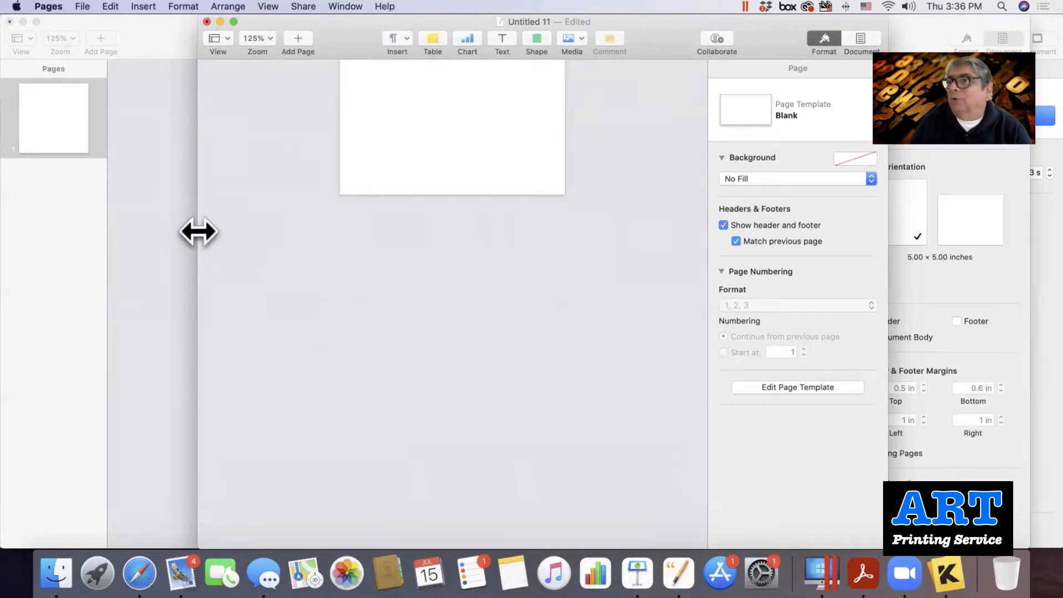
Widen the Pages window on both sides and zoom with Fit Page so the card fills the view.
left_click_drag(197, 231, 23, 237)
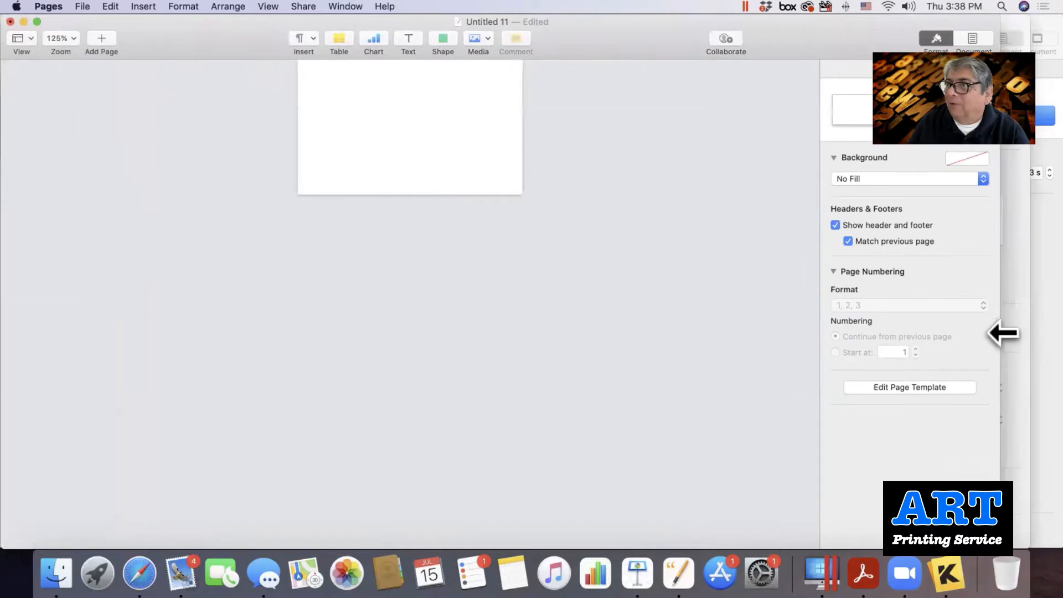
left_click_drag(1003, 332, 1052, 332)
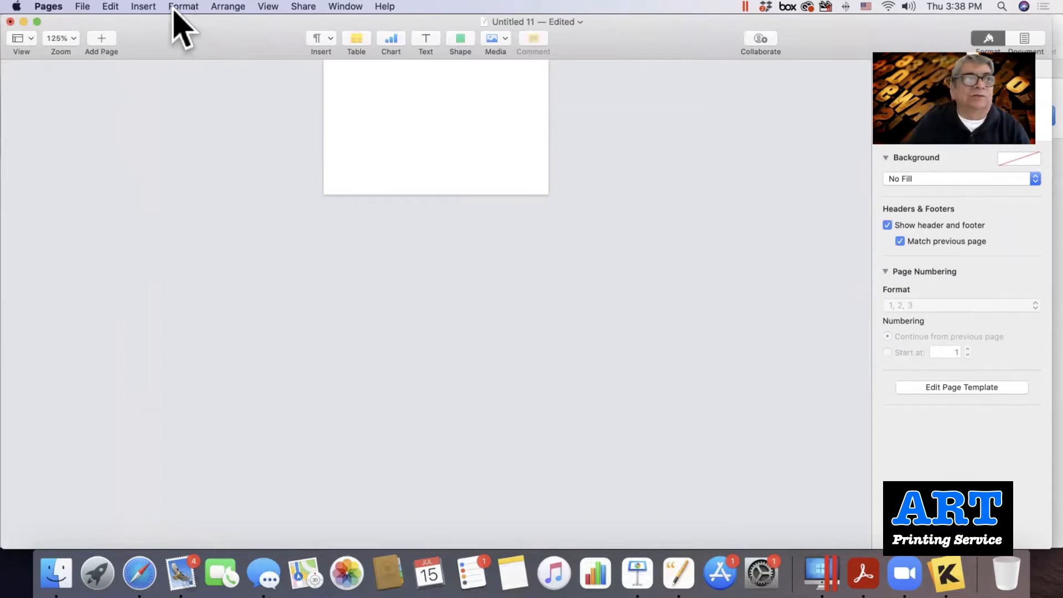
left_click(268, 6)
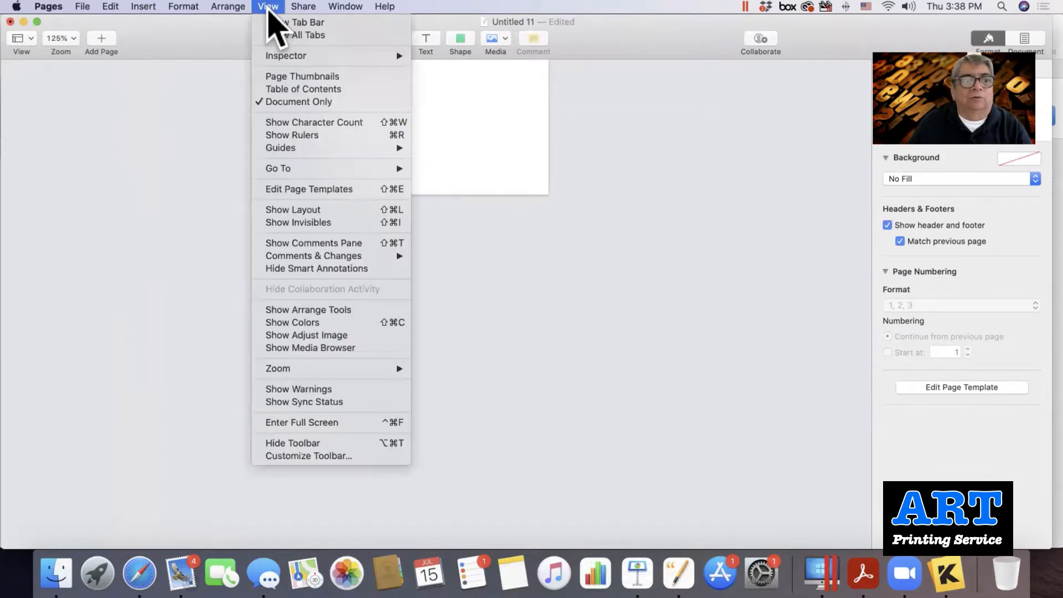
mouse_move(388, 368)
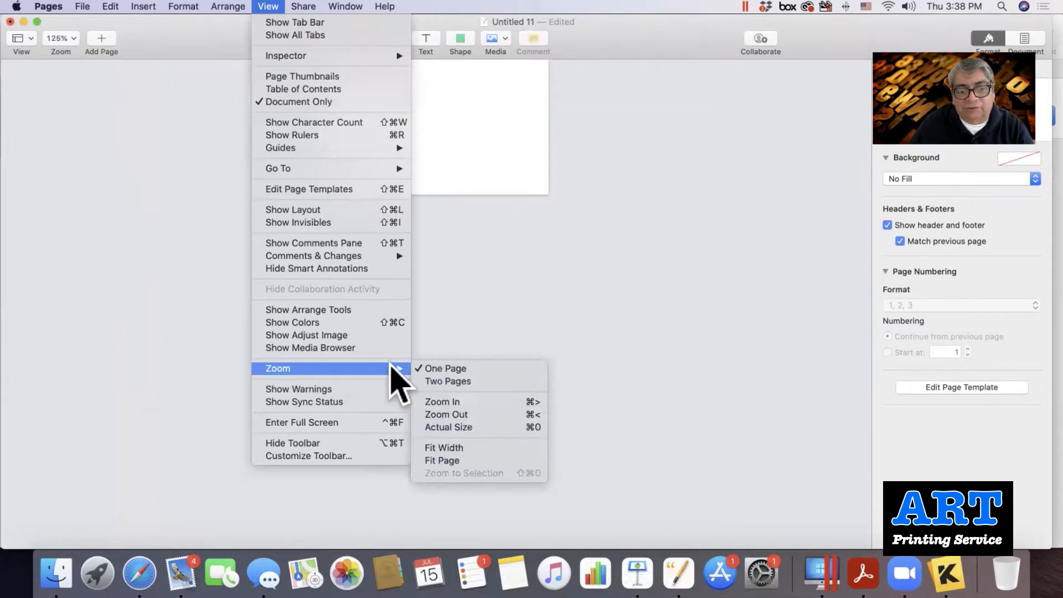
left_click(440, 461)
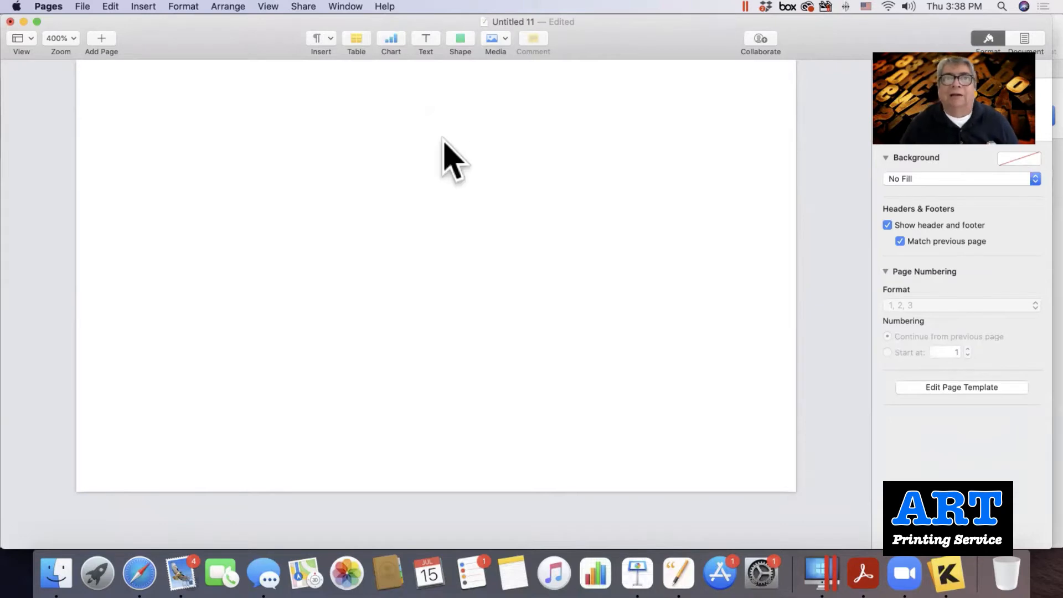
Insert a square and stretch it to 3.54 × 2.25 in from the page's top-left corner.
left_click(459, 40)
scroll(458, 141, "down", 1)
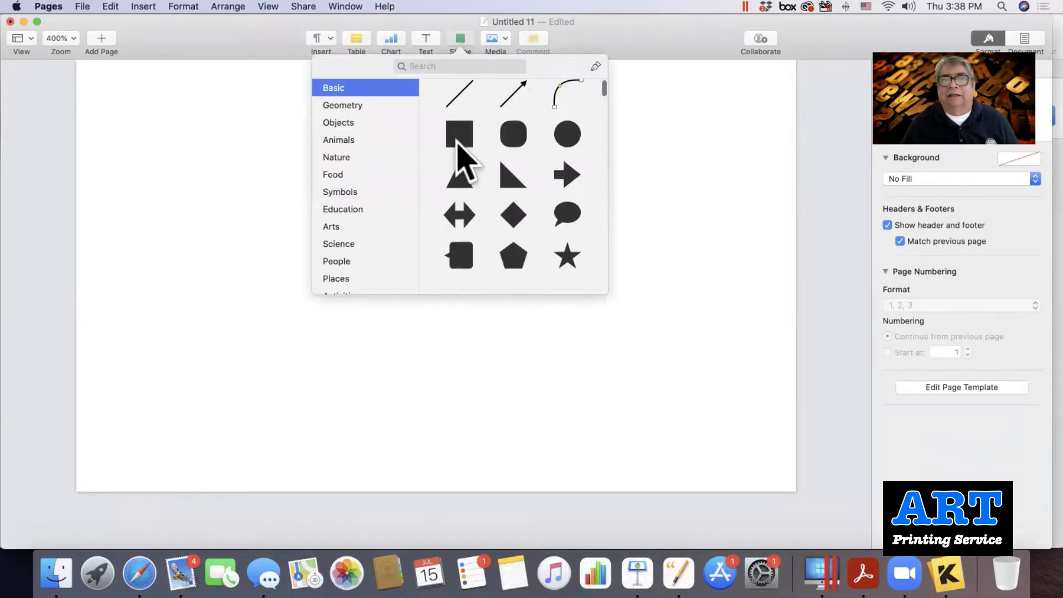
left_click(459, 133)
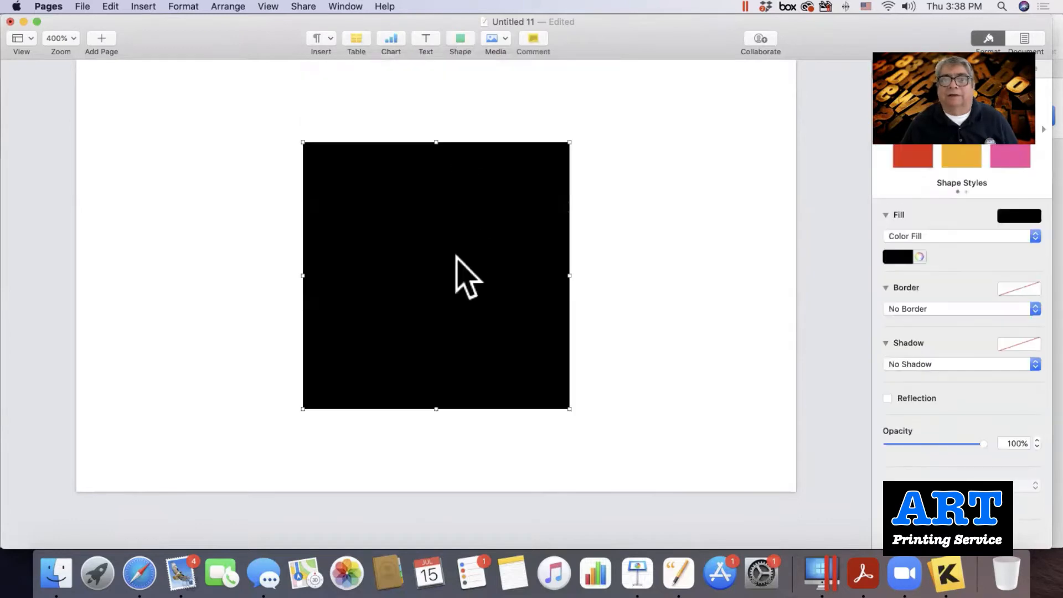
left_click_drag(475, 294, 311, 222)
left_click_drag(259, 203, 244, 192)
left_click_drag(340, 323, 782, 476)
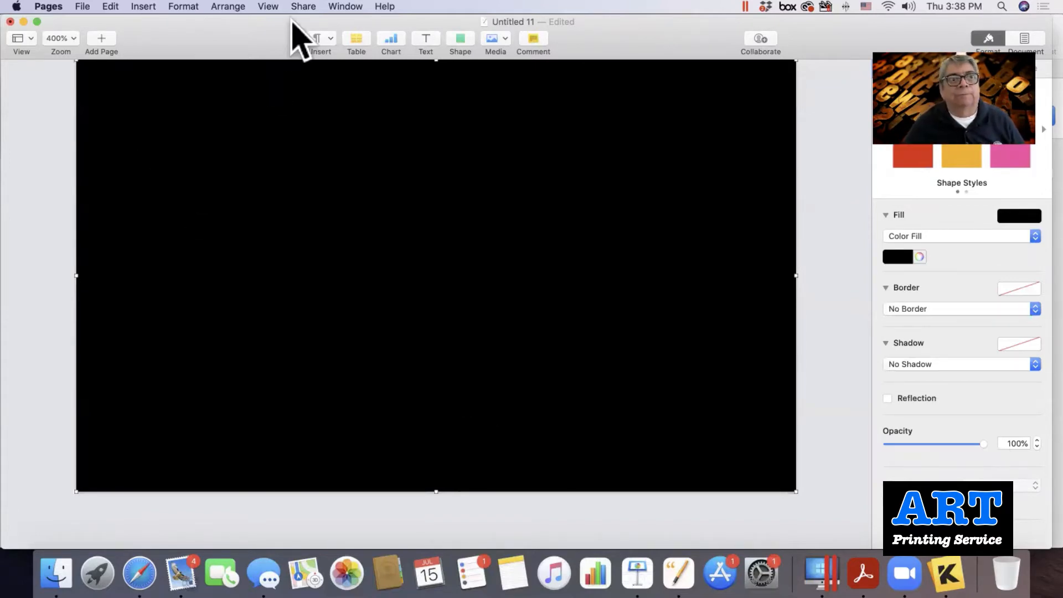
Show the rulers around the black card via View > Show Rulers.
left_click(268, 7)
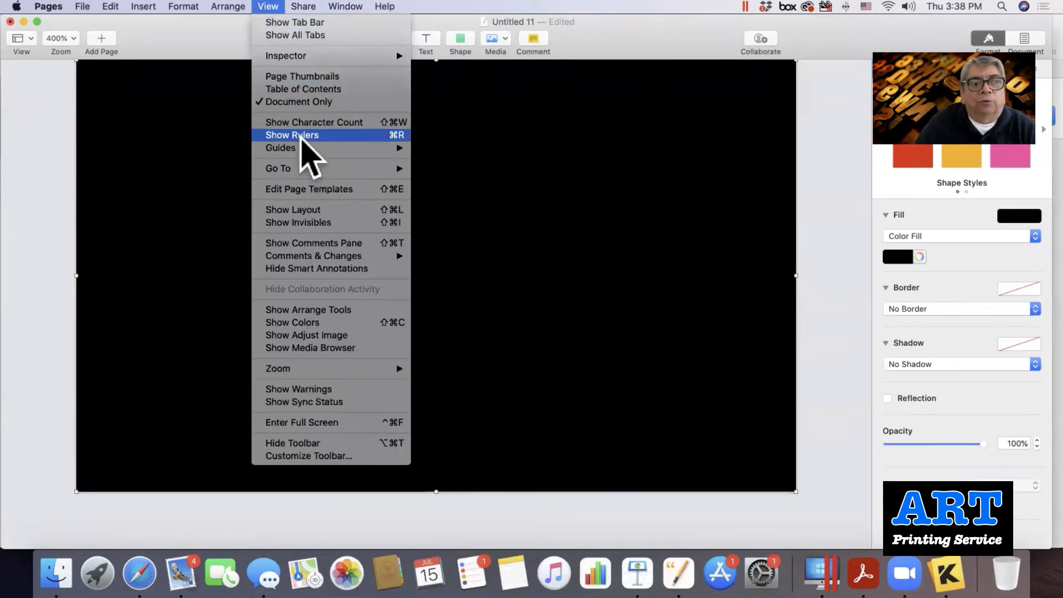
left_click(302, 139)
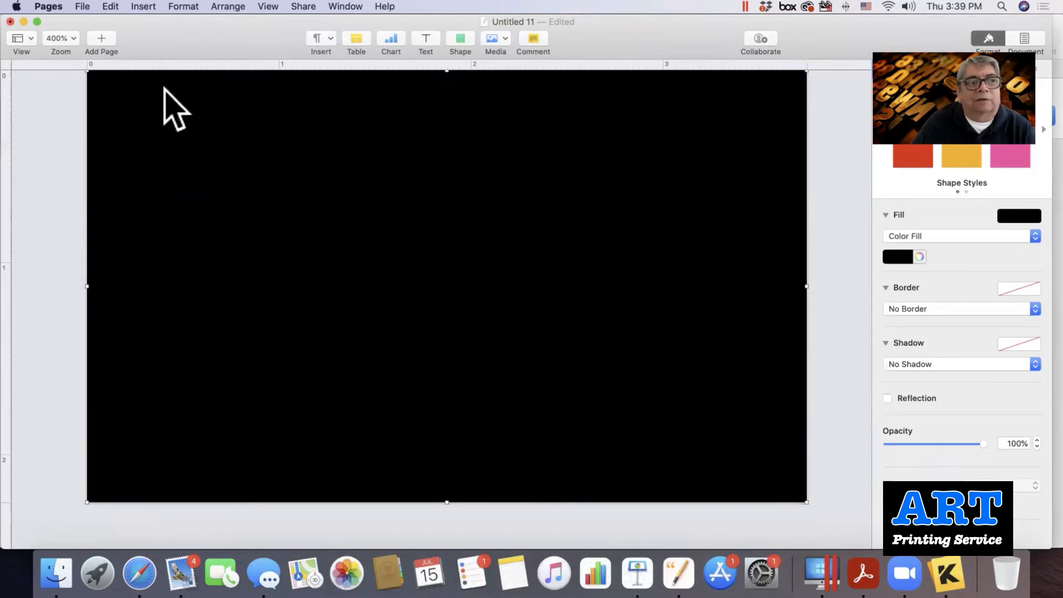
scroll(681, 442, "right", 2)
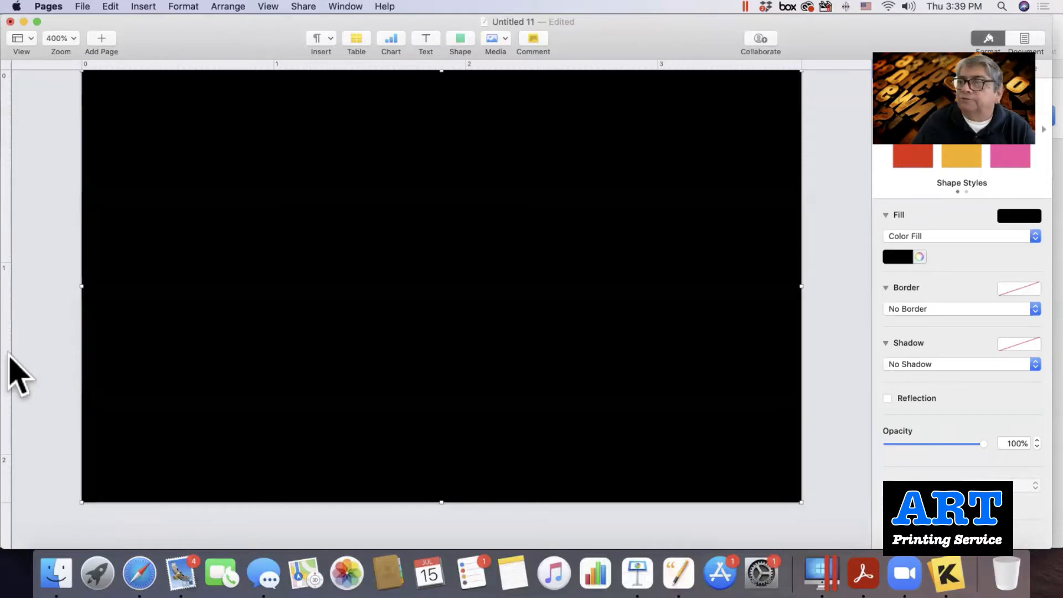
Drag guides just inside the left, right and top edges, plus a second left guide near 0.24 in.
left_click_drag(22, 356, 107, 360)
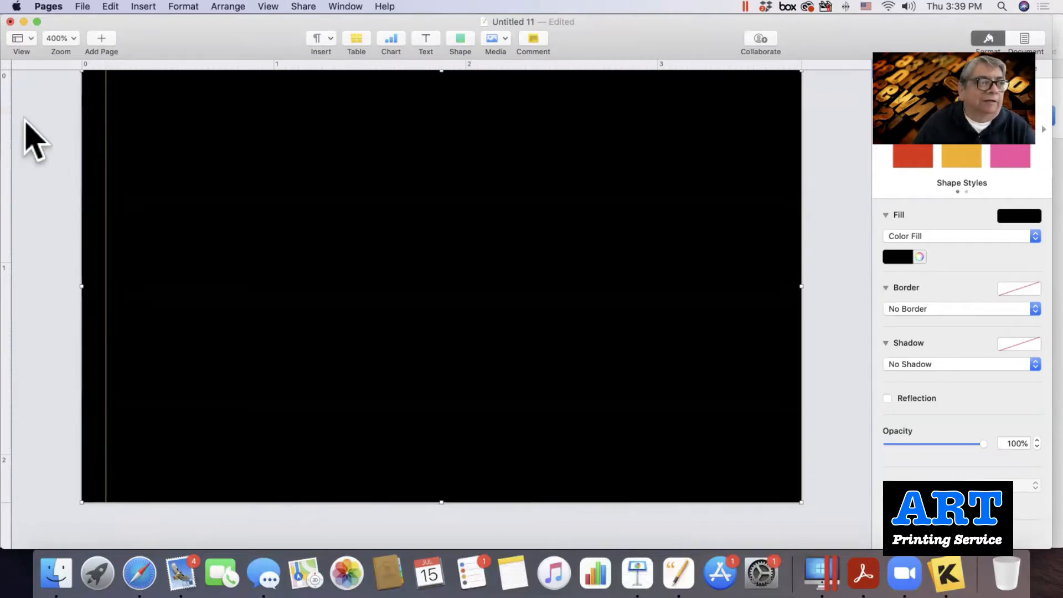
left_click_drag(22, 132, 779, 172)
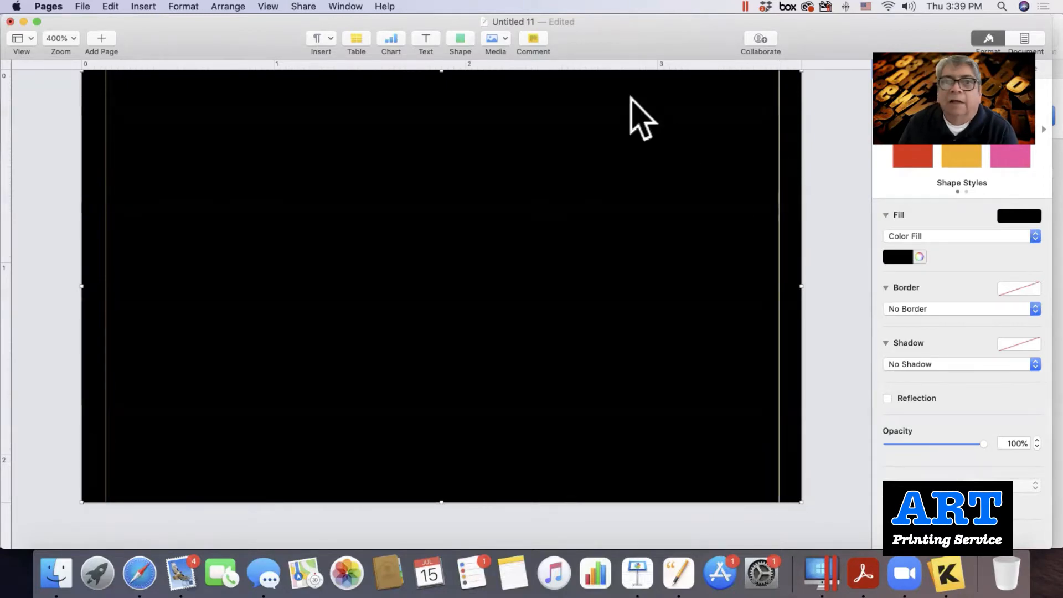
left_click_drag(532, 68, 545, 482)
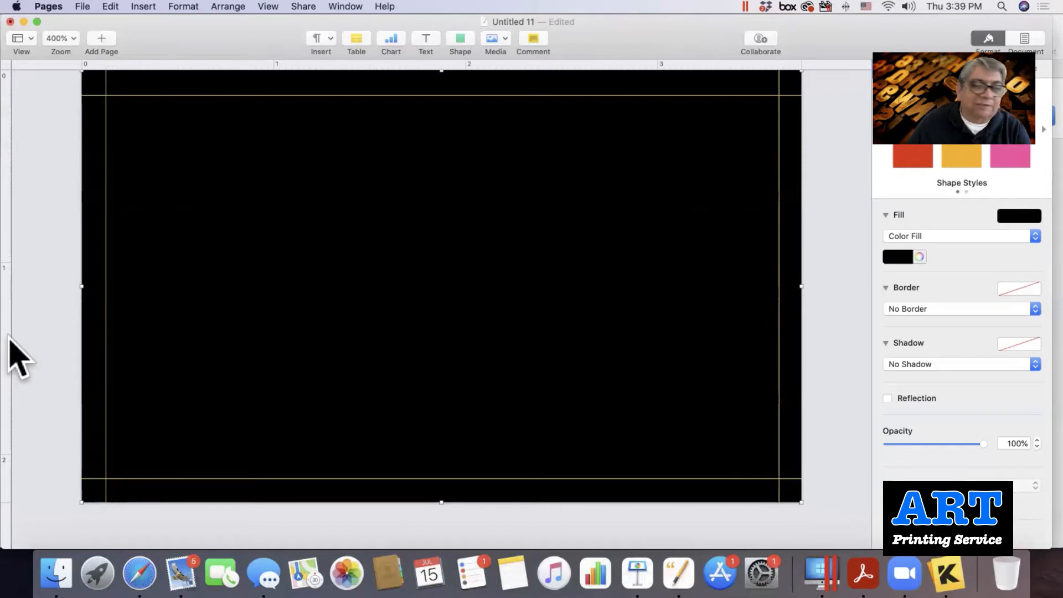
left_click_drag(8, 338, 129, 346)
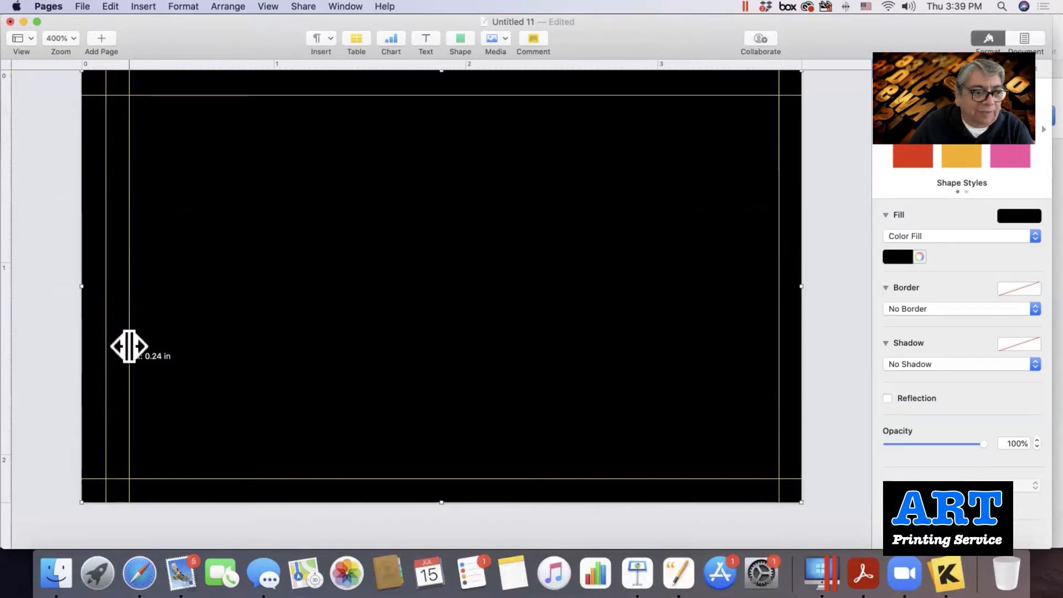
Set the second left guide at 0.25 in and add inner guides near the top, bottom and right (3.51 in).
left_click_drag(129, 346, 129, 344)
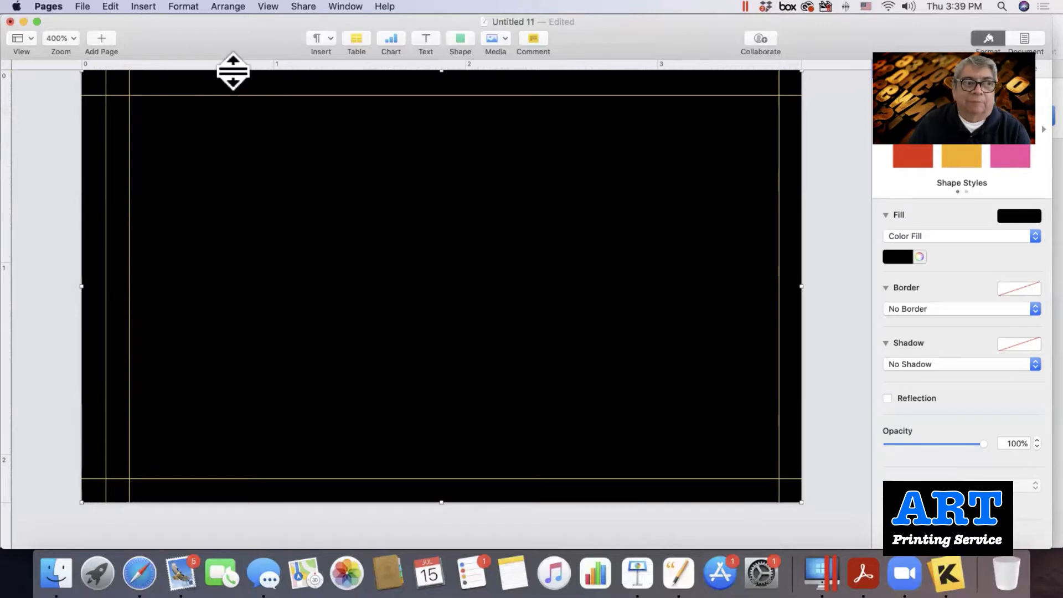
left_click_drag(233, 71, 234, 122)
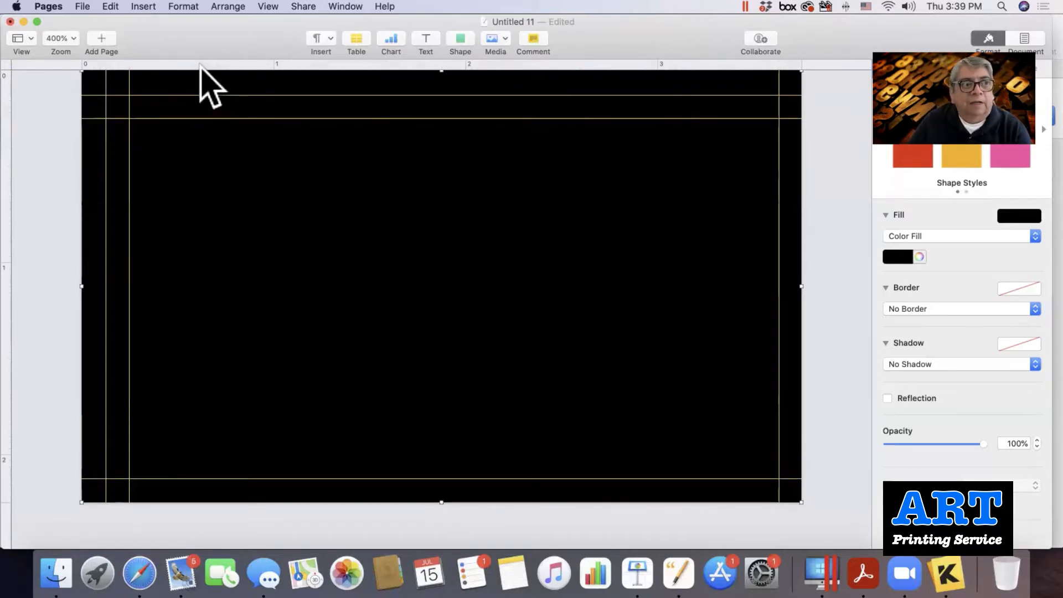
left_click_drag(200, 65, 209, 456)
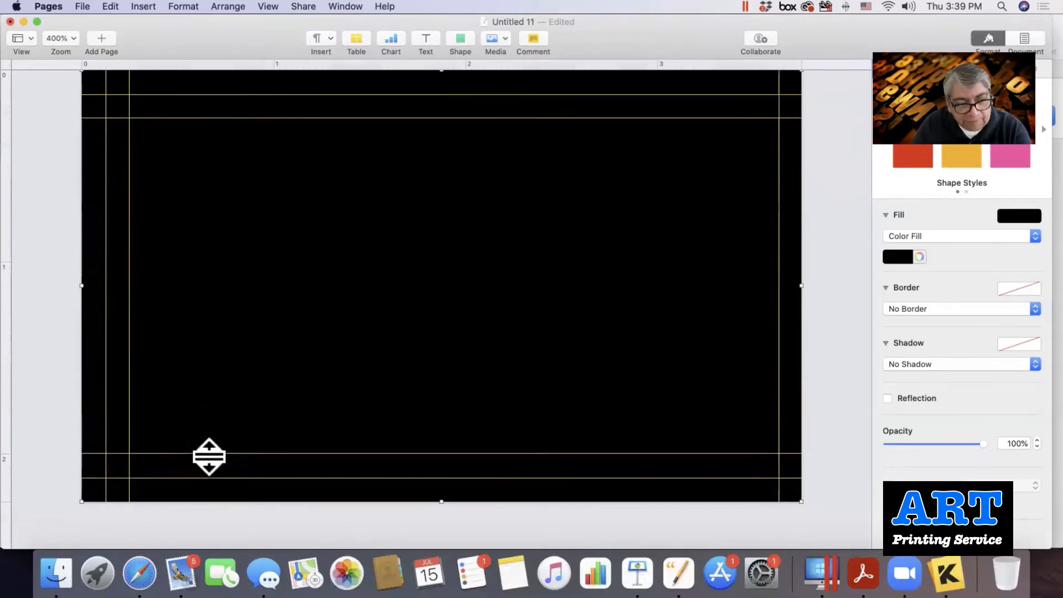
left_click_drag(22, 417, 757, 460)
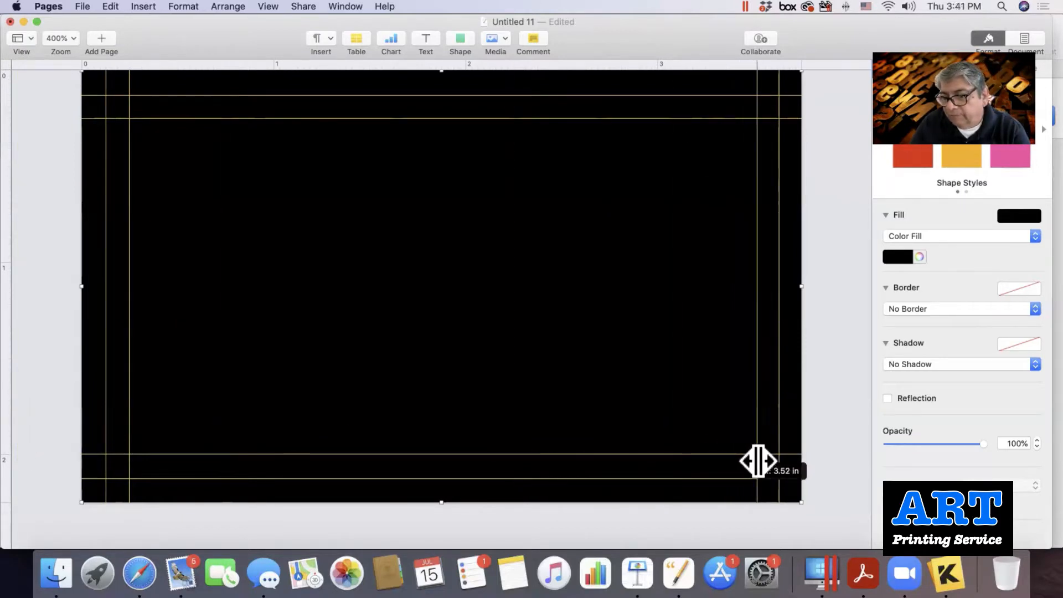
left_click_drag(757, 460, 754, 460)
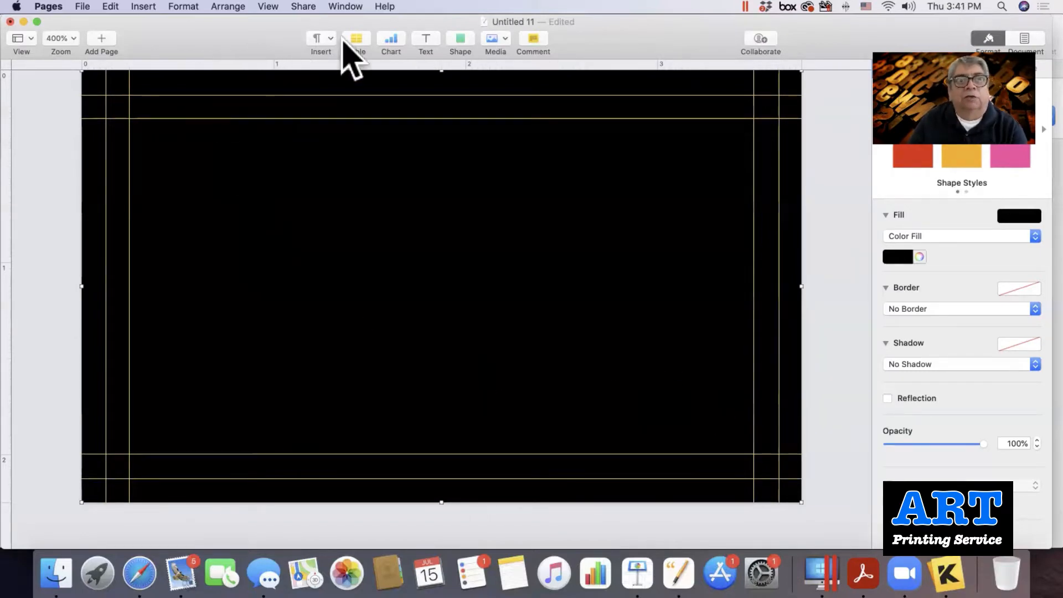
Open the Insert > Choose… file picker showing the ART Printing Jobs folder.
left_click(144, 8)
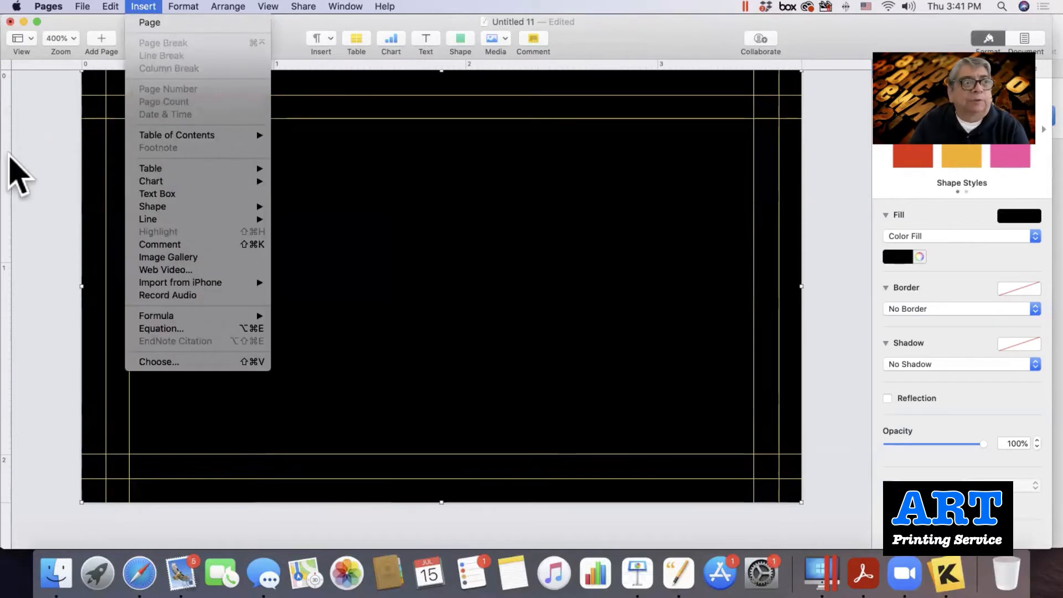
left_click(20, 162)
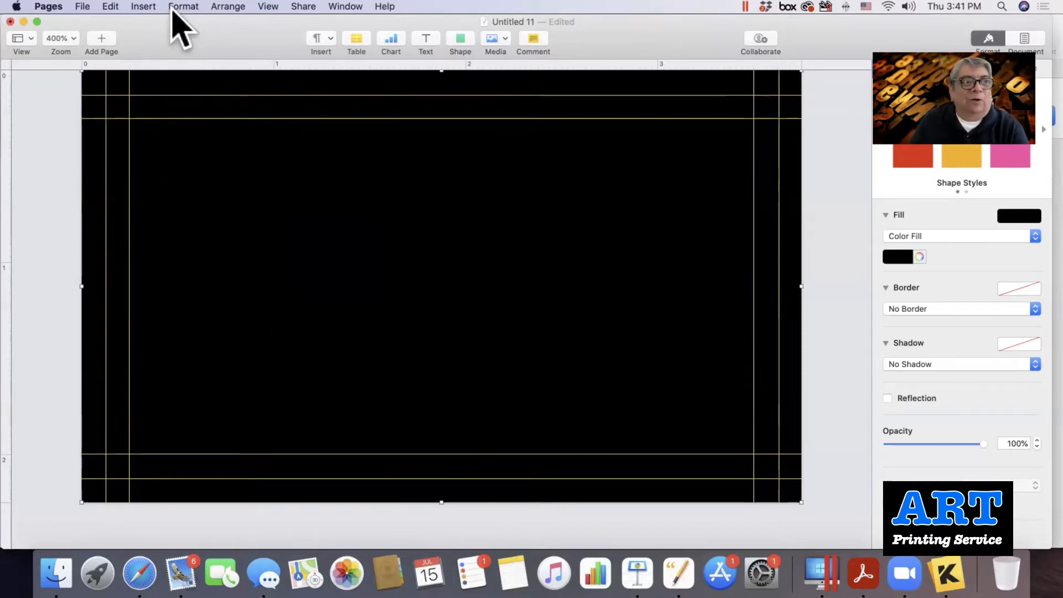
left_click(143, 7)
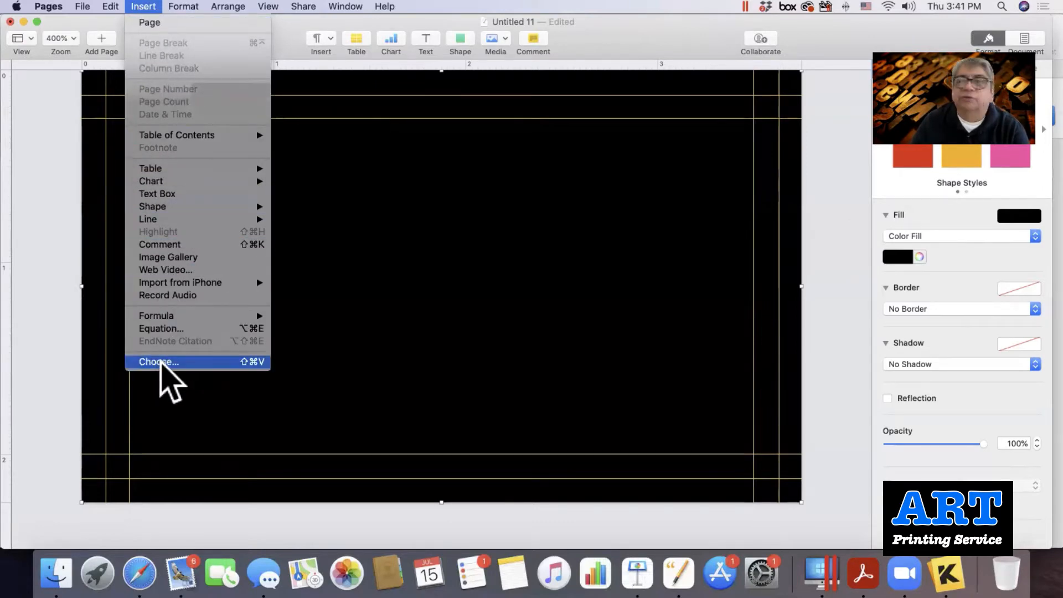
left_click(161, 363)
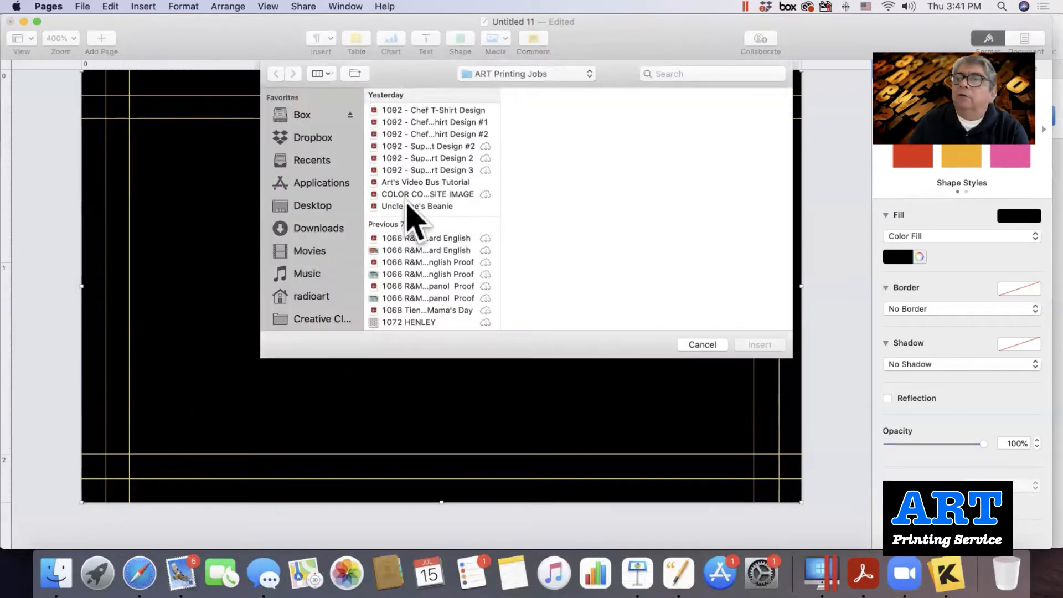
Search for 'ART LO' and insert the ART Logo New Blue PDF onto the card.
scroll(406, 203, "down", 1)
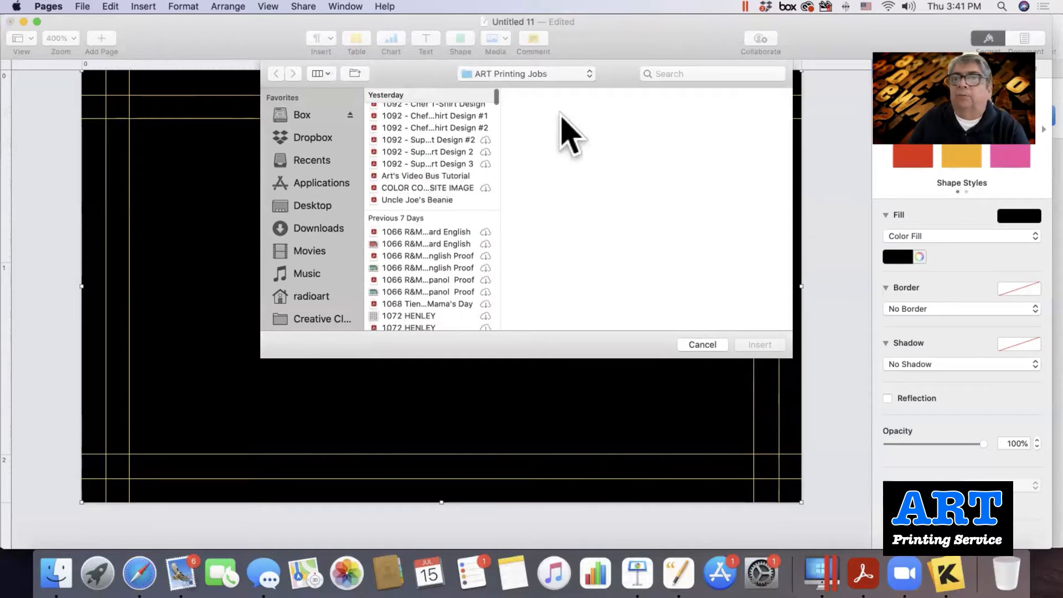
left_click(673, 74)
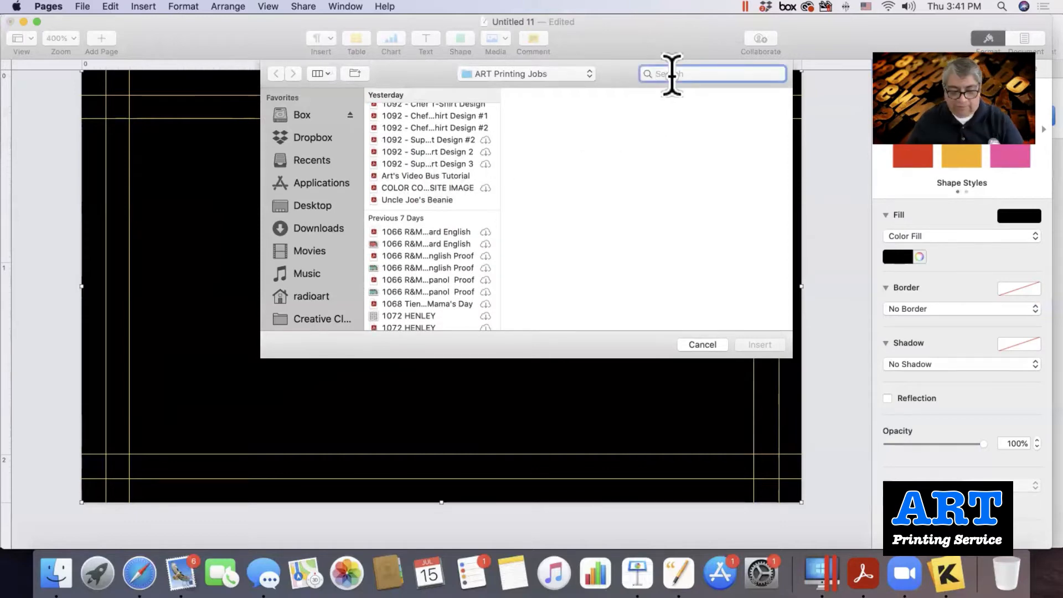
type("ART LOGO")
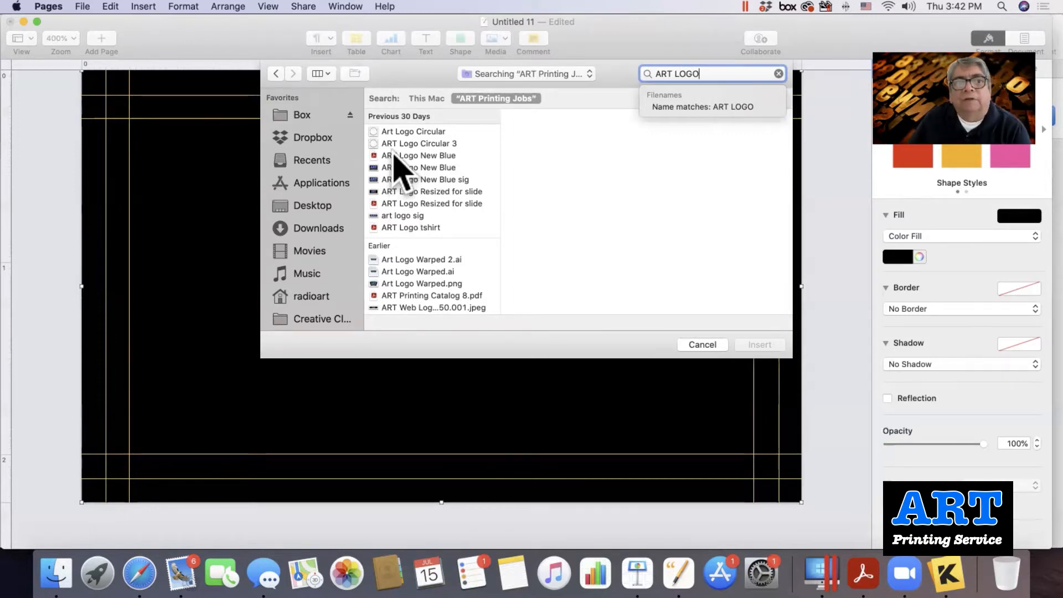
left_click(394, 157)
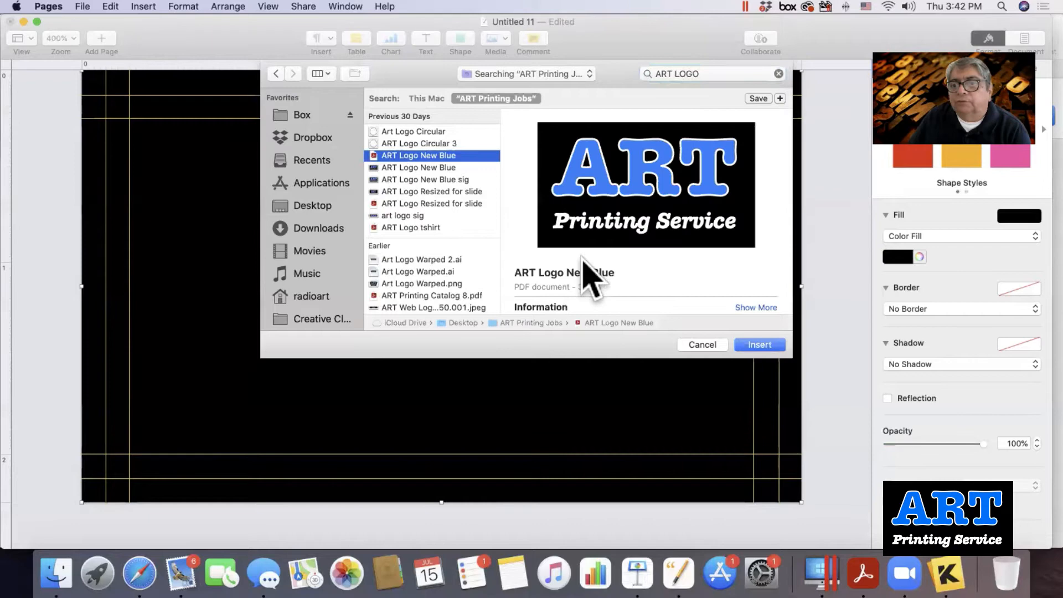
left_click(753, 346)
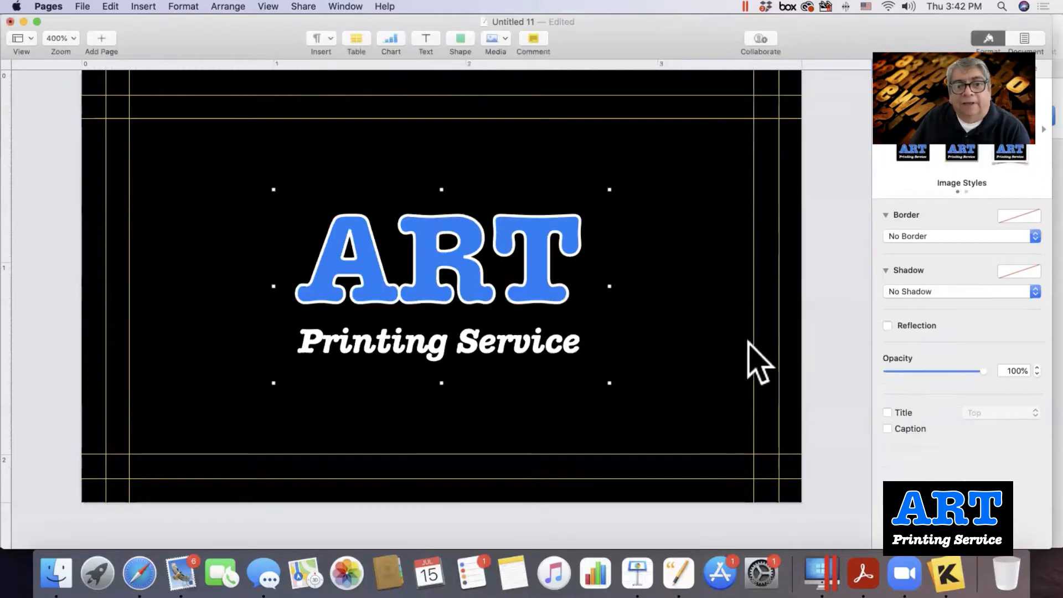
Place the ART logo in the card's top-left corner within the guides, shrunk to 1.42 × 0.82 in.
left_click_drag(484, 257, 323, 172)
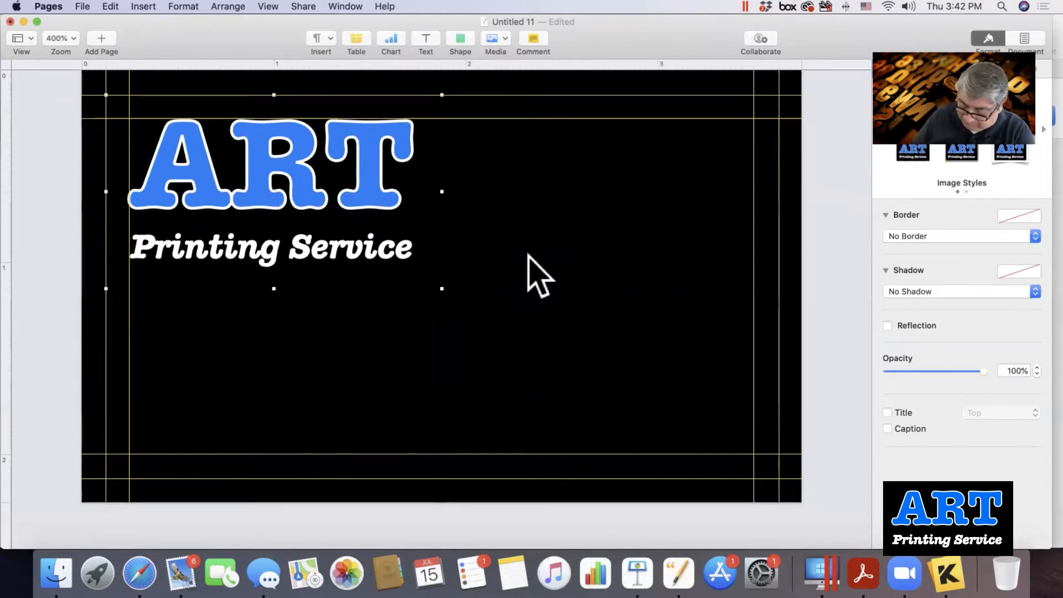
key("Right")
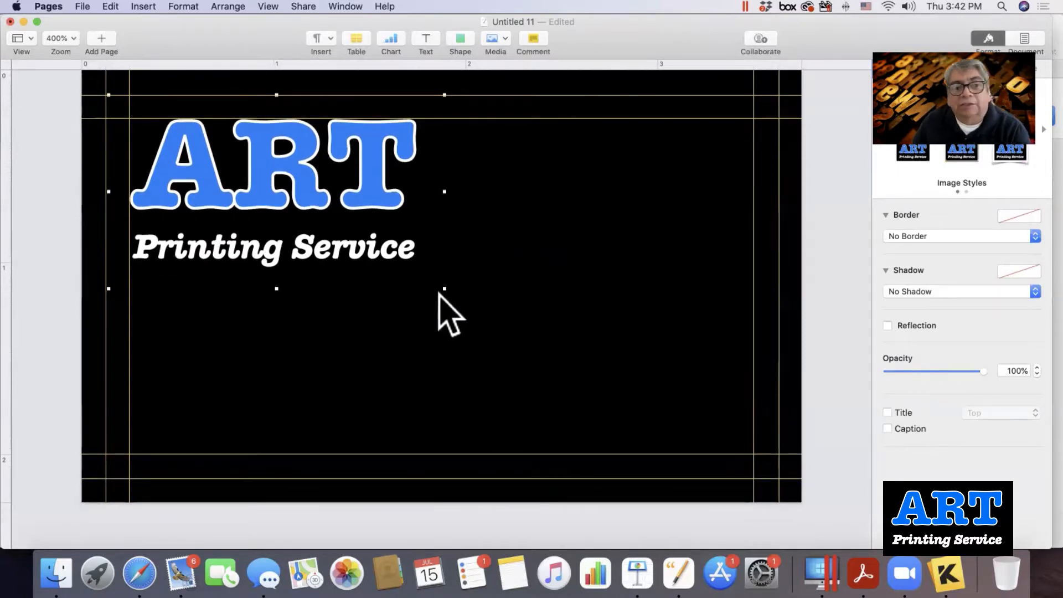
left_click_drag(444, 288, 381, 246)
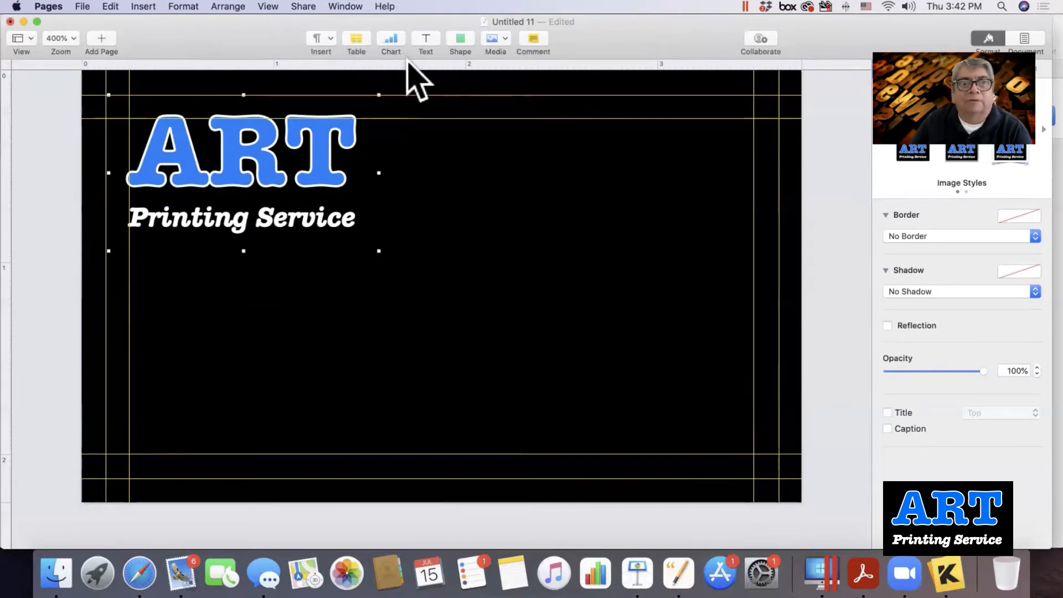
left_click(459, 38)
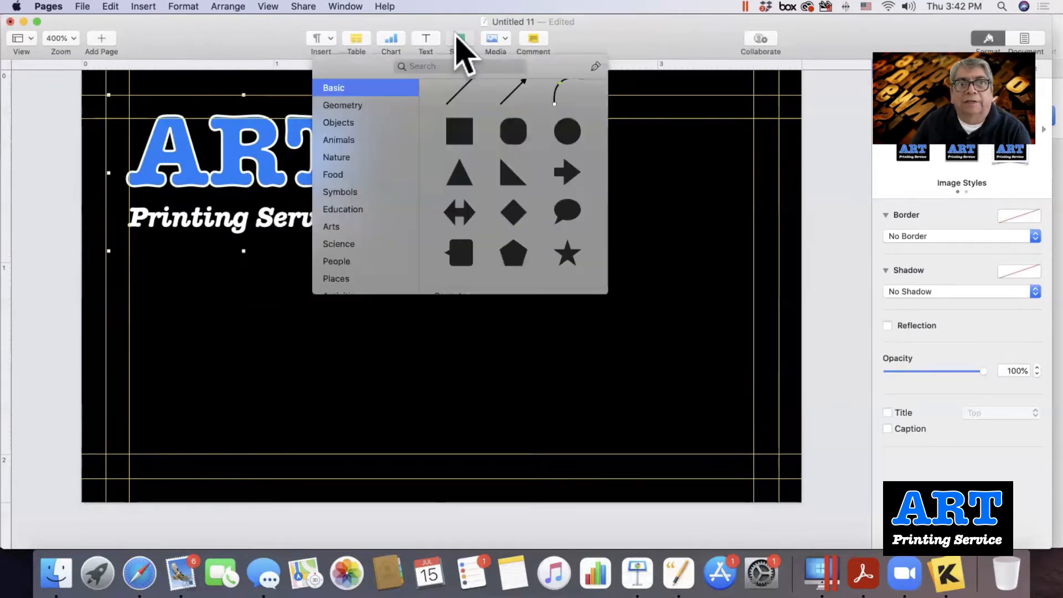
Insert another black square onto the card.
left_click(452, 133)
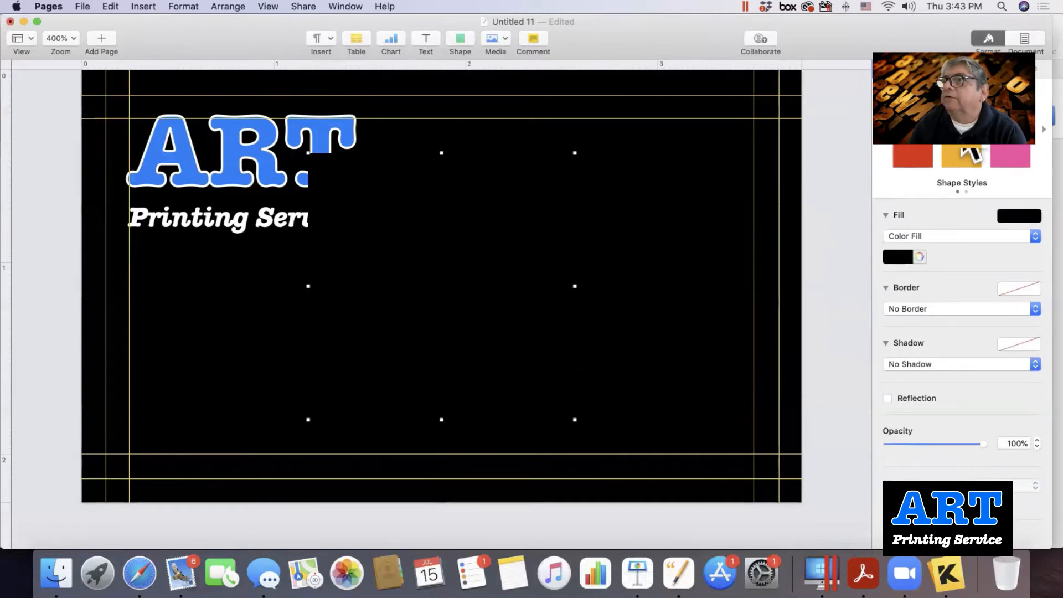
left_click(989, 40)
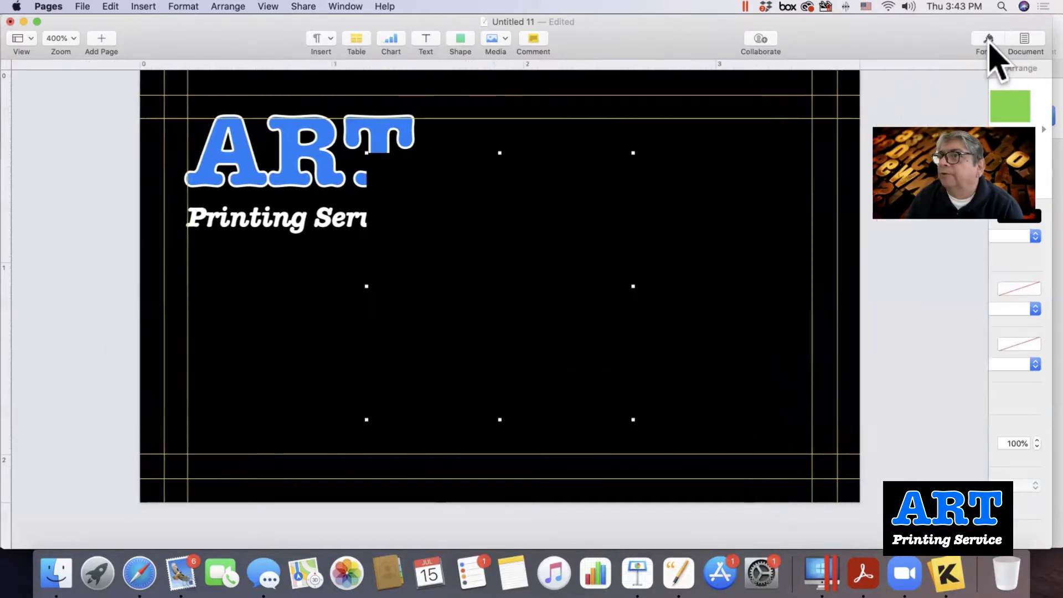
left_click(989, 40)
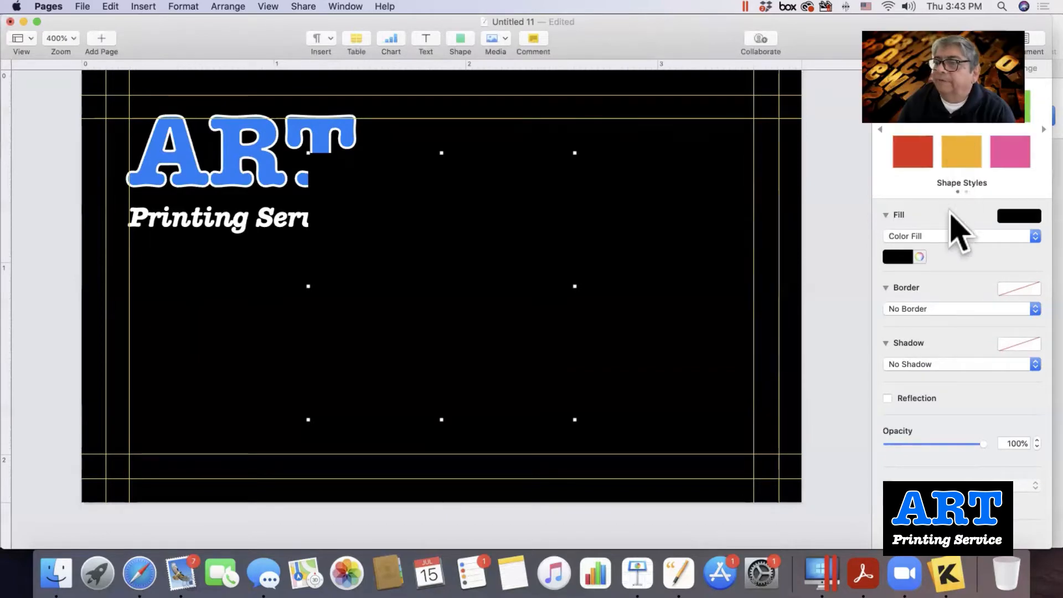
Fill the square with the blue of the ART letters using the eyedropper.
left_click(919, 257)
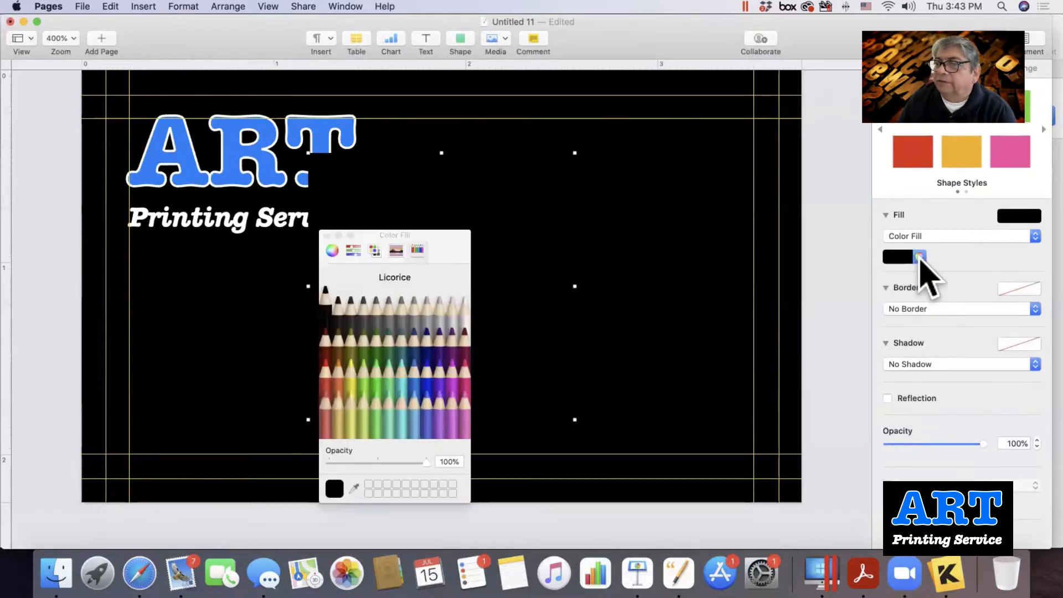
left_click(355, 487)
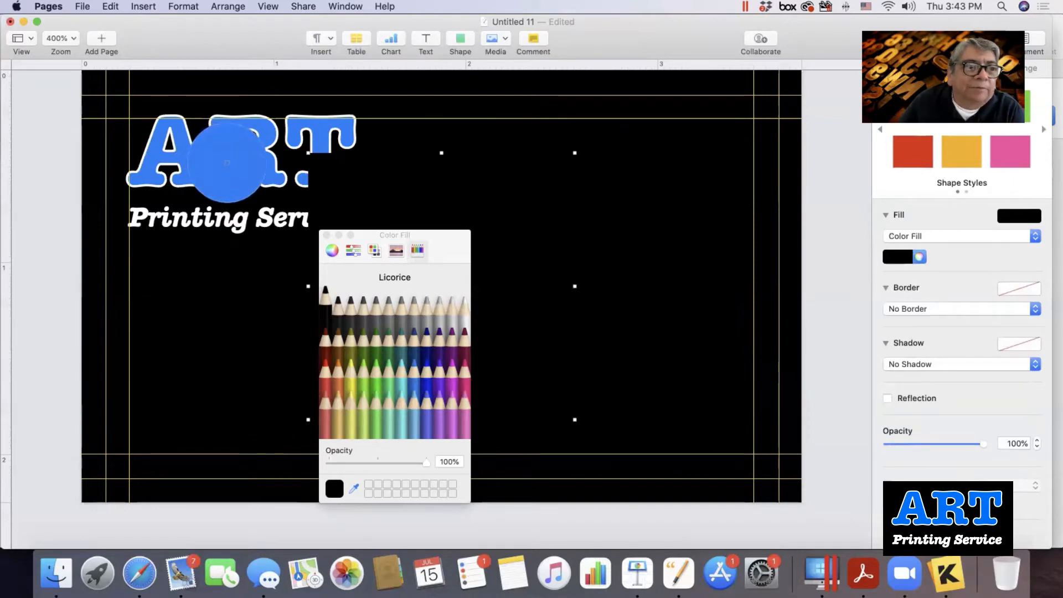
left_click(227, 162)
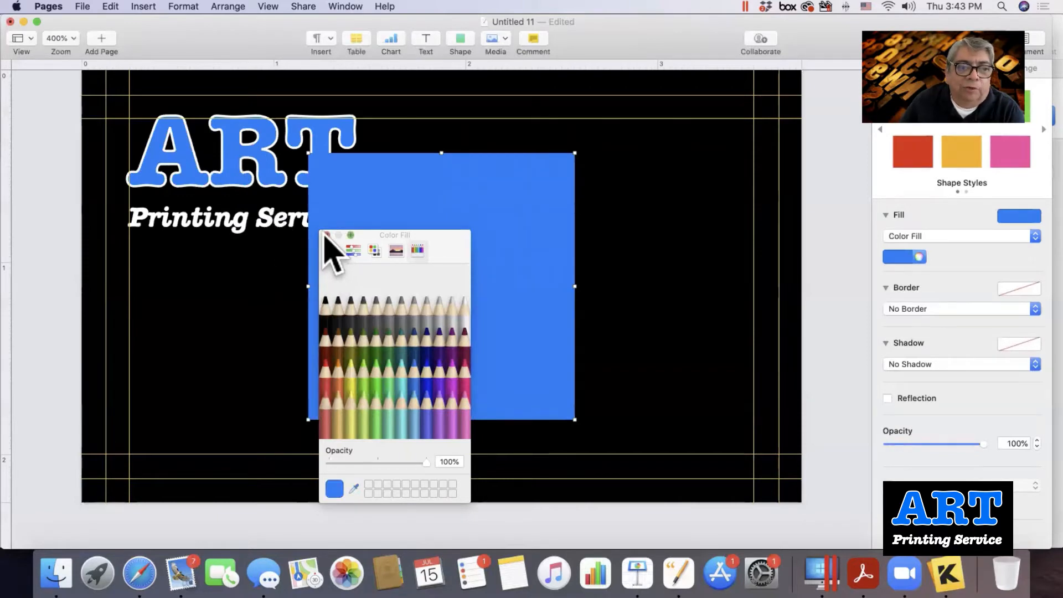
left_click(327, 234)
Move the blue square to the lower left and stretch it into a wide, short band.
left_click_drag(396, 283, 190, 351)
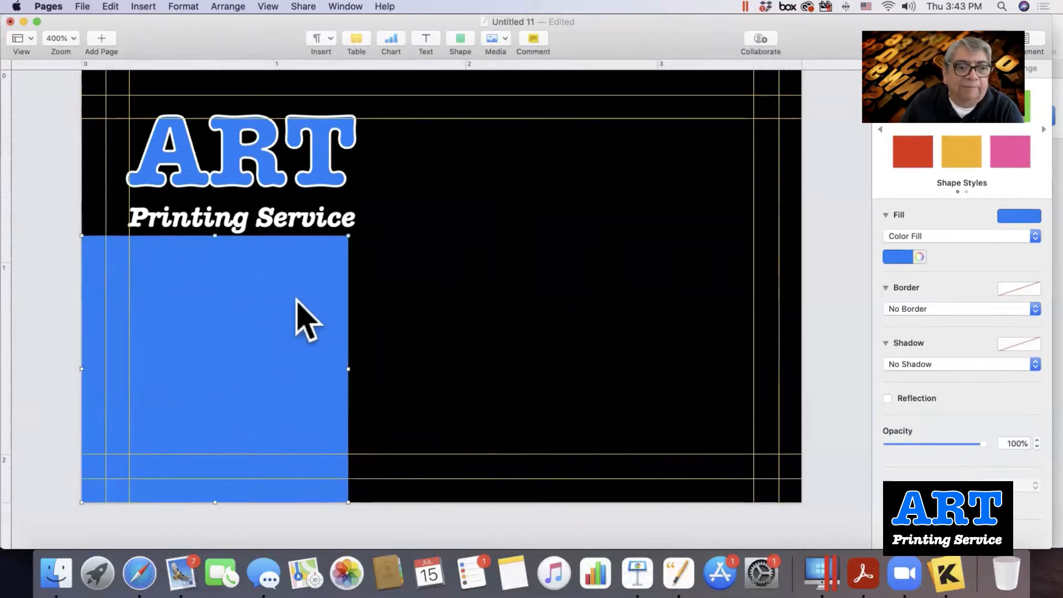
left_click_drag(346, 236, 789, 356)
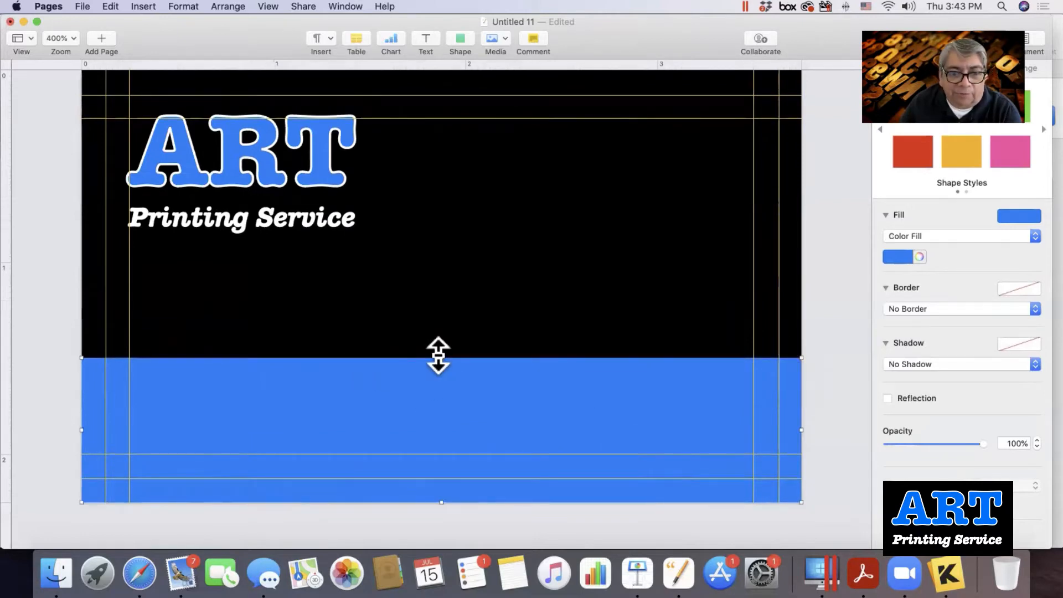
left_click_drag(437, 357, 437, 366)
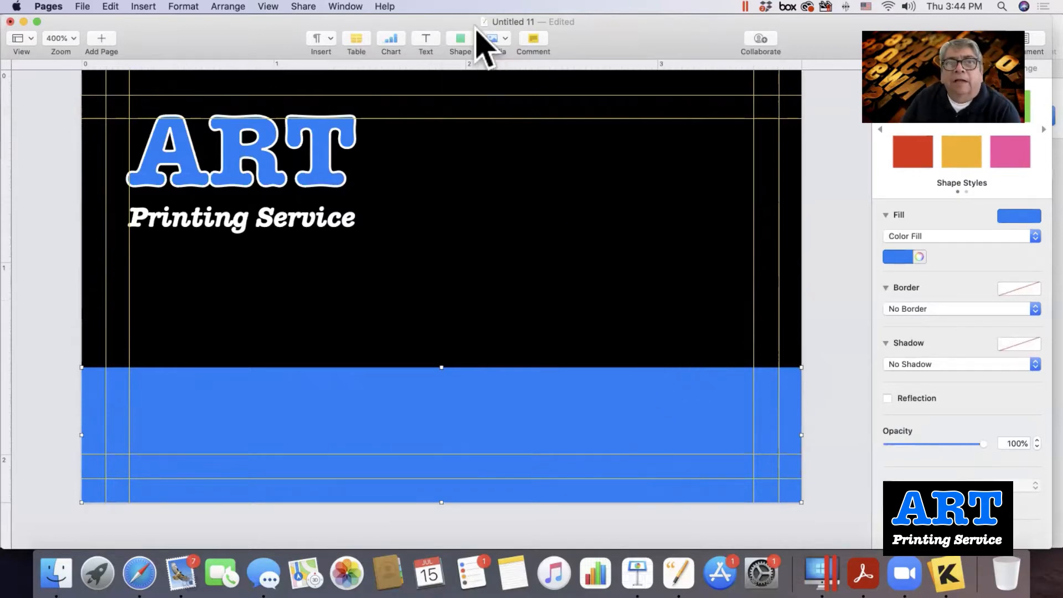
left_click(459, 37)
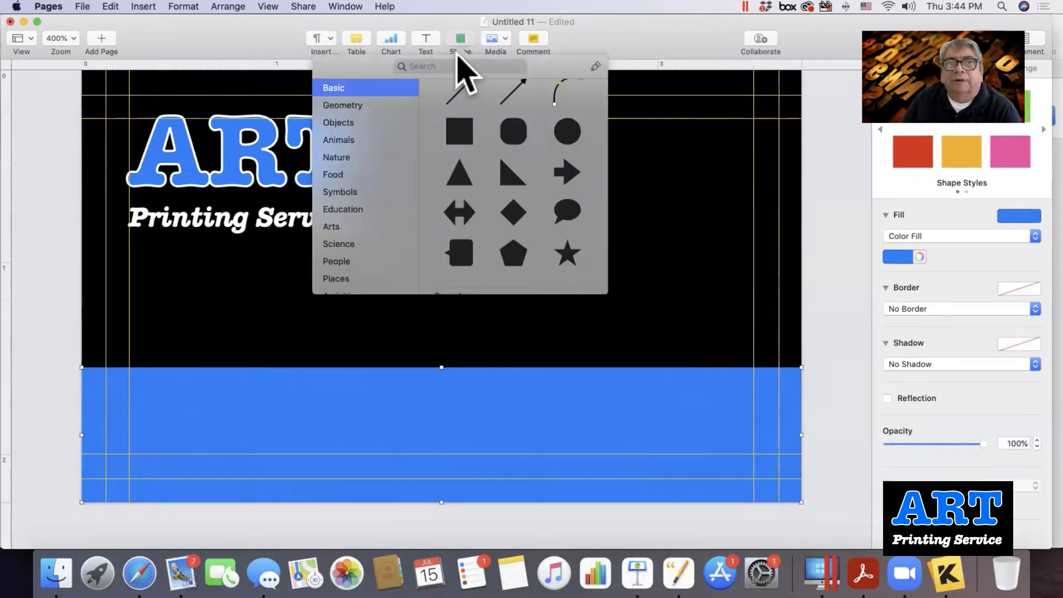
Give the blue band a white solid line border, 2 pt wide.
left_click(458, 36)
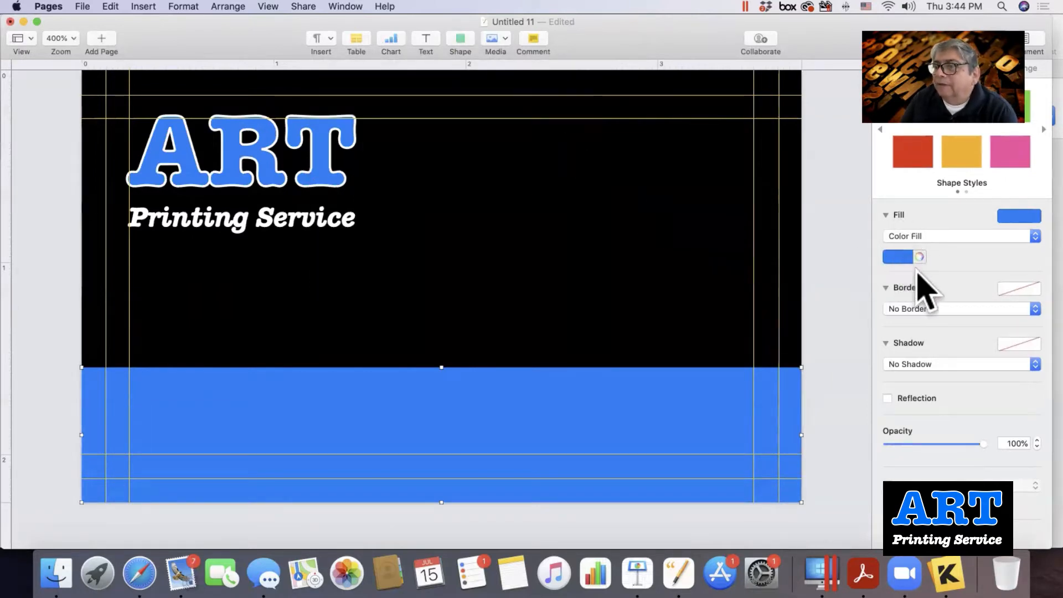
left_click(893, 306)
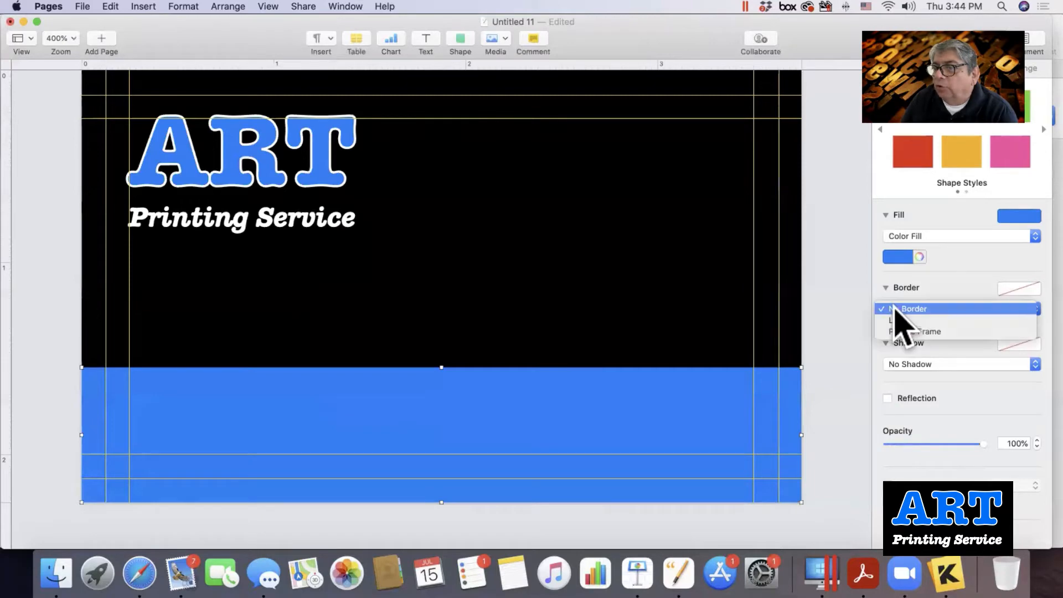
left_click(902, 320)
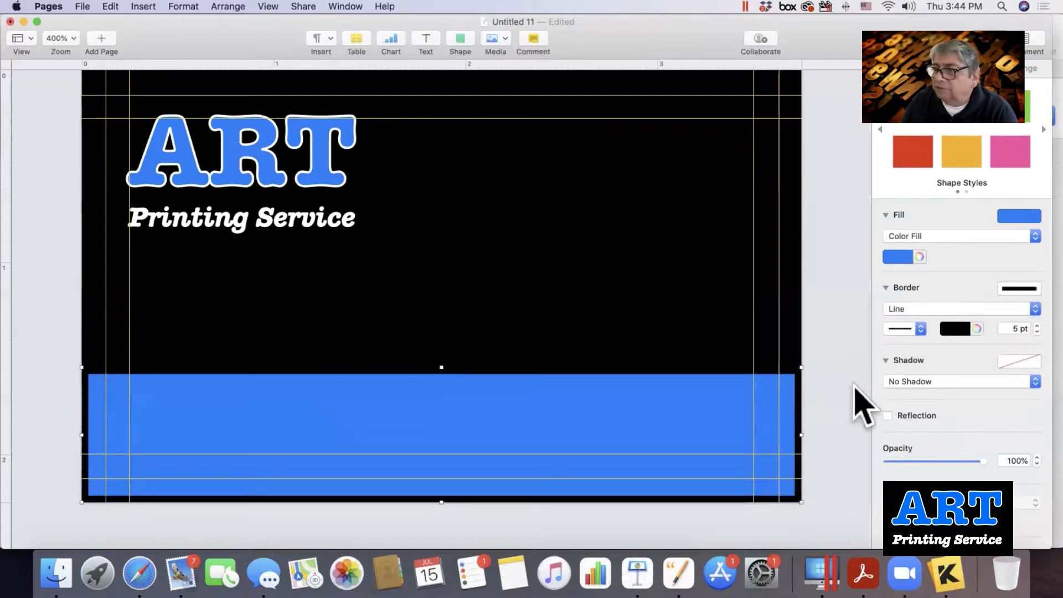
left_click(950, 331)
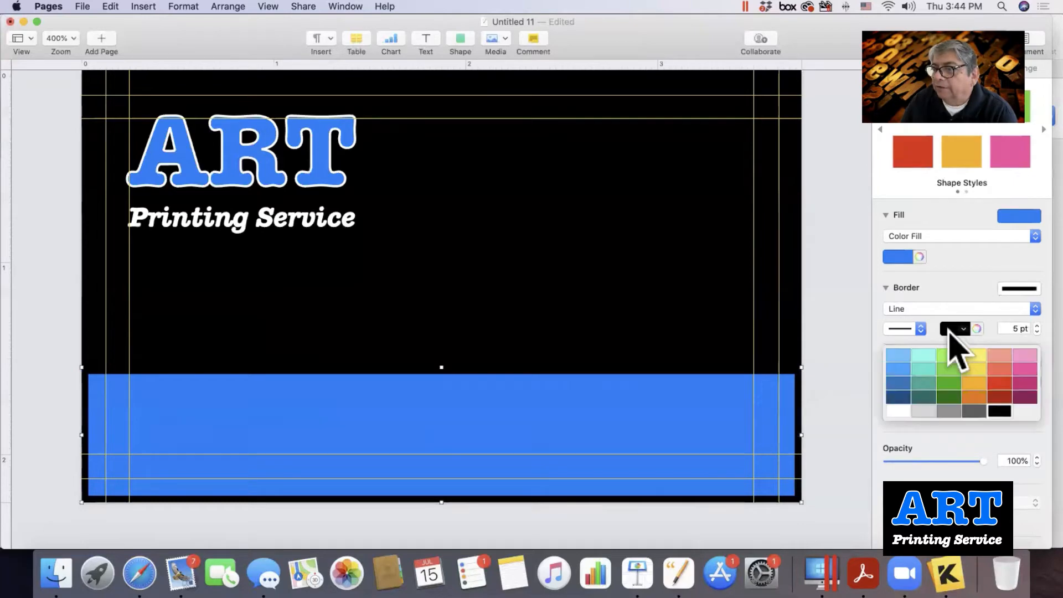
left_click(898, 411)
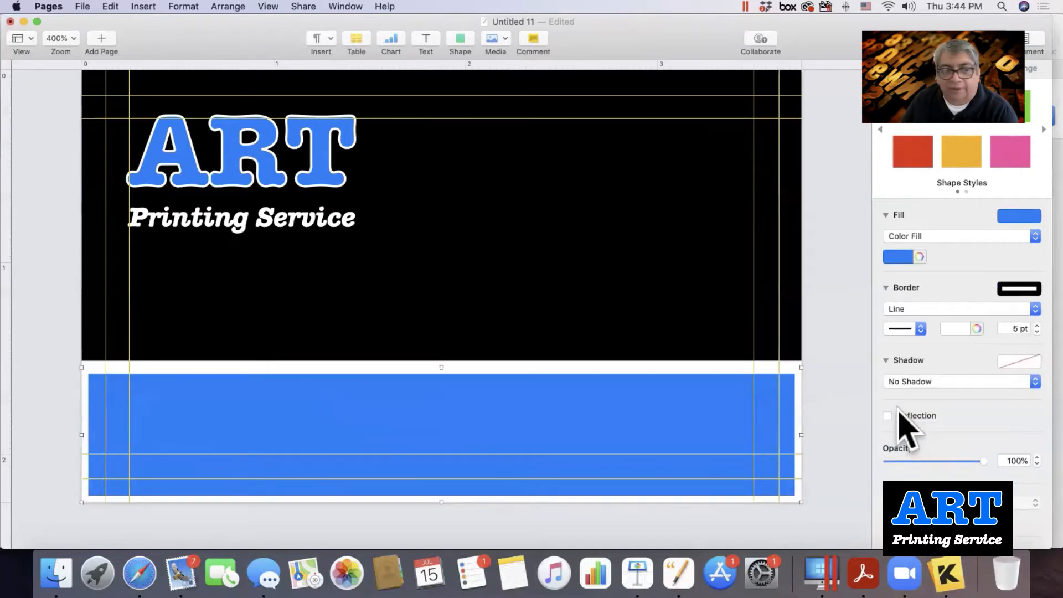
left_click(1036, 331)
left_click(1036, 332)
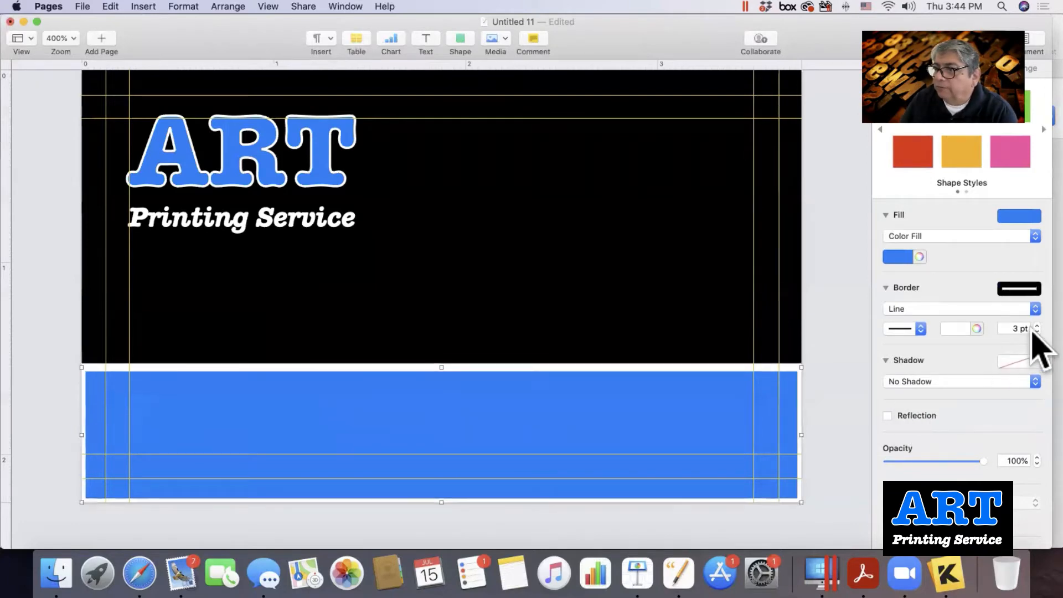
left_click(1036, 332)
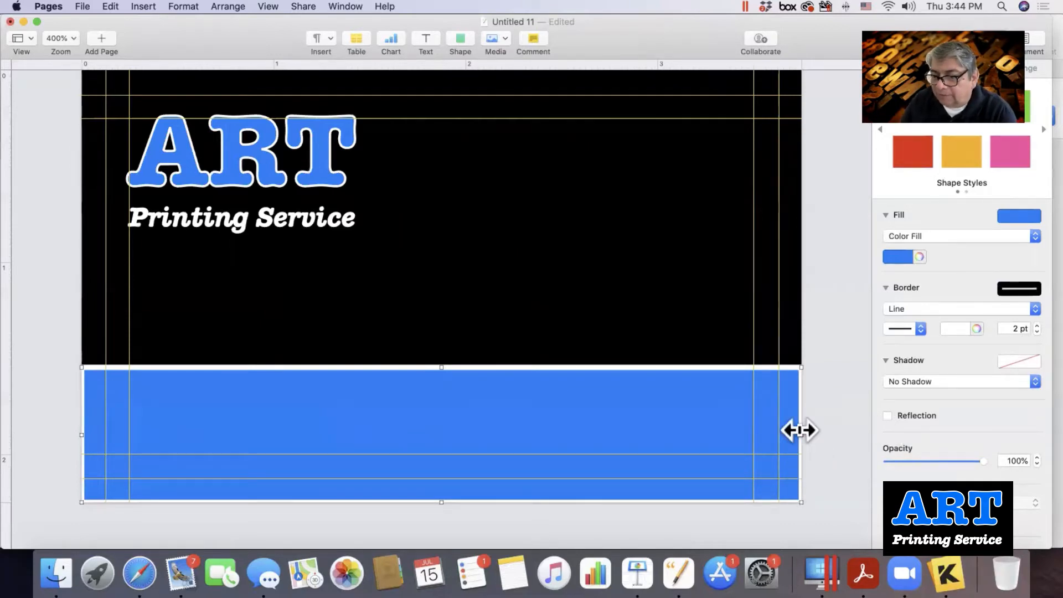
Extend the blue band to the card's right, bottom and left edges.
left_click_drag(800, 432, 824, 430)
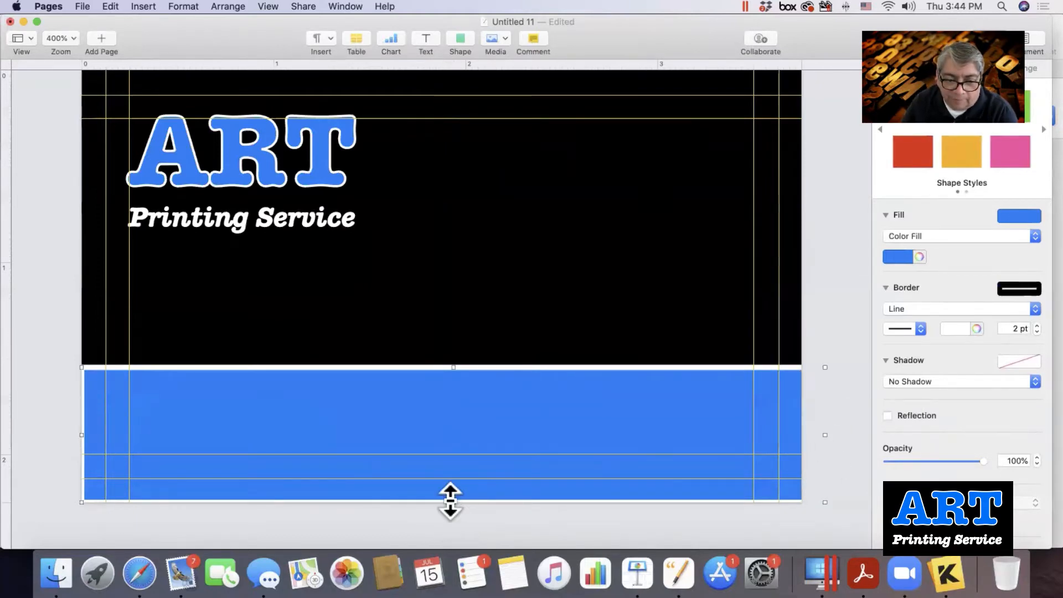
left_click_drag(451, 502, 449, 509)
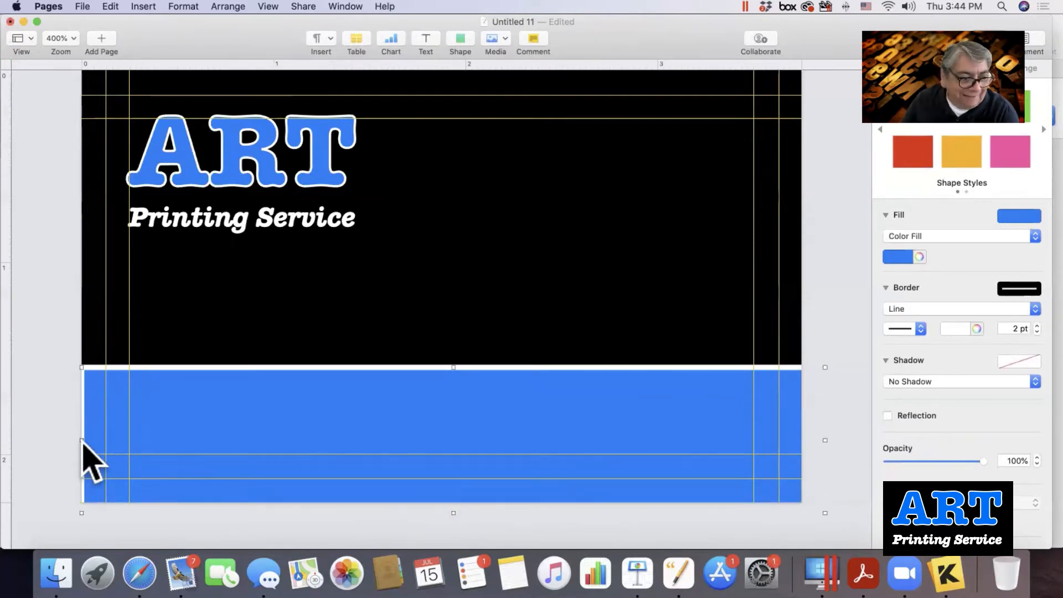
left_click_drag(80, 439, 66, 437)
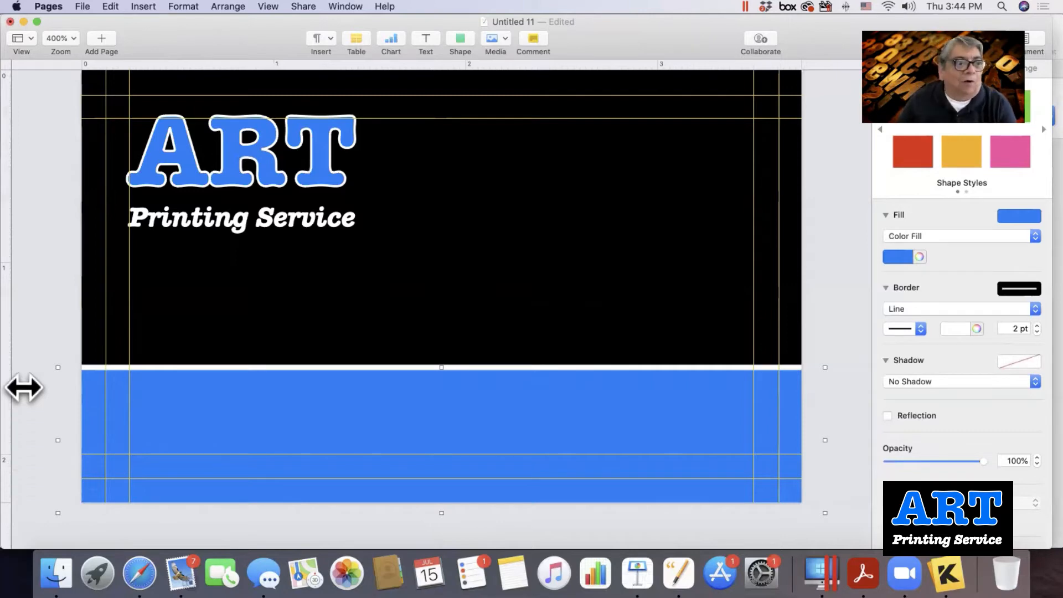
Nudge the ART logo image slightly right and two steps down with the arrow keys.
left_click(202, 173)
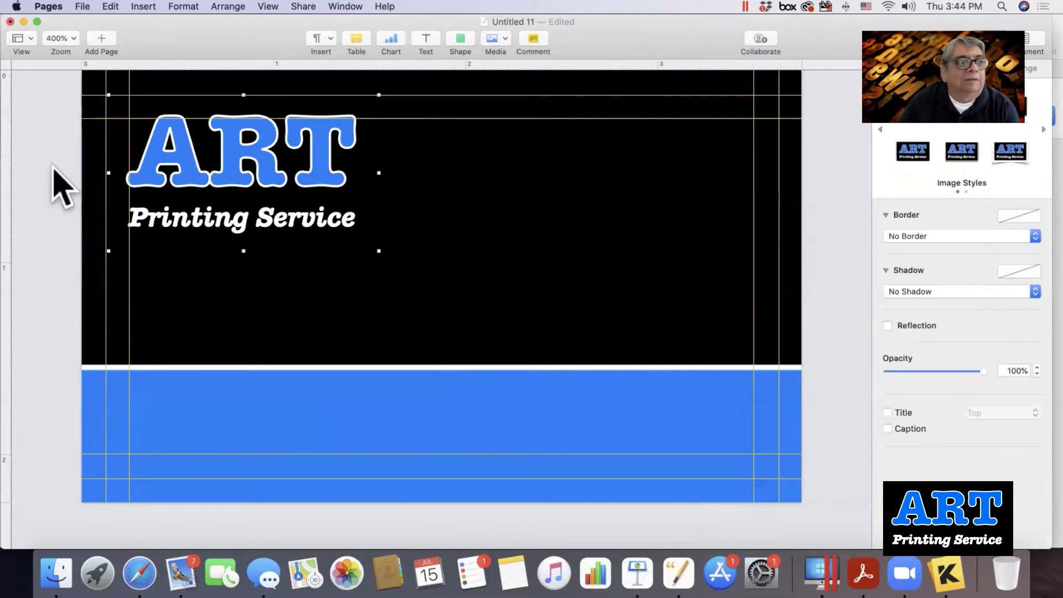
key("Right")
key("Right")
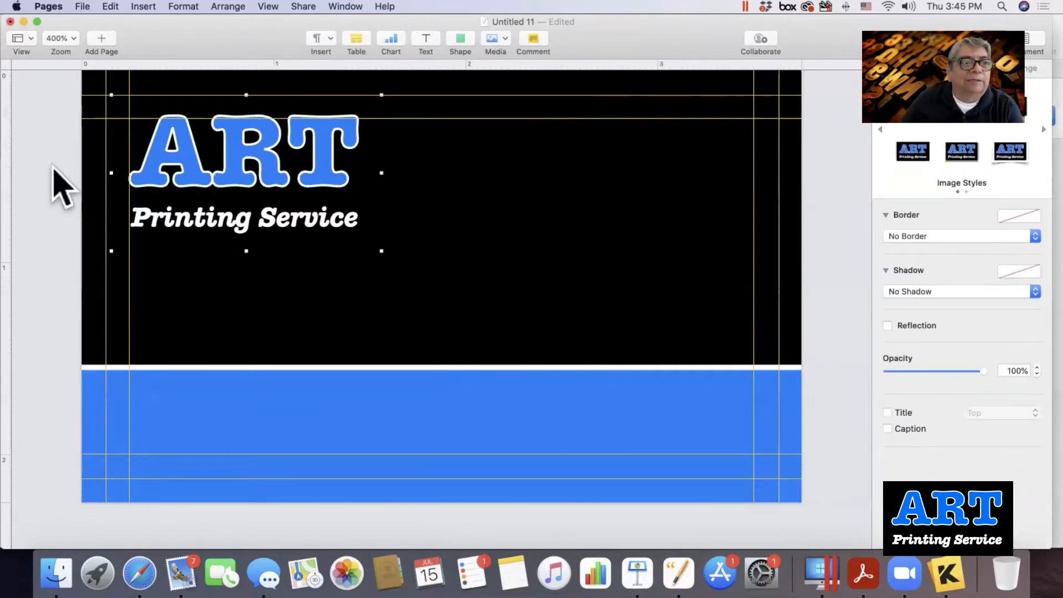
key("Left")
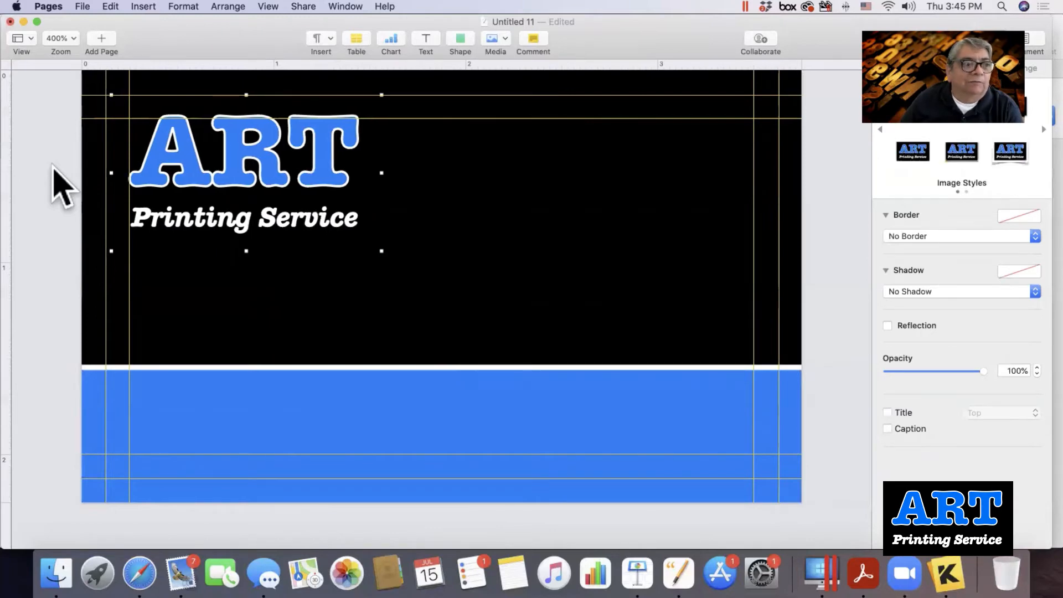
key("Down")
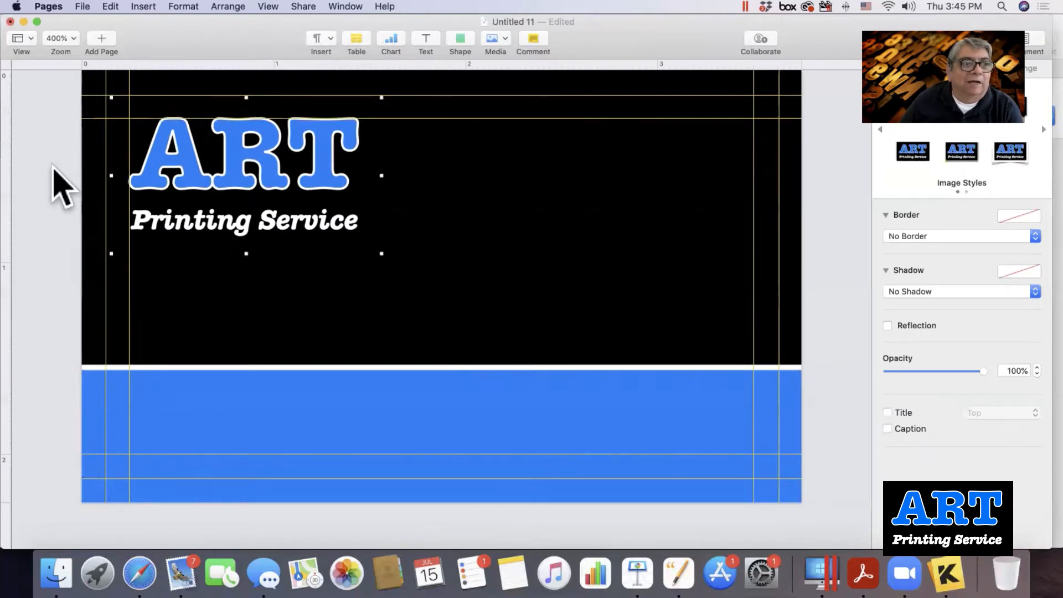
key("Down")
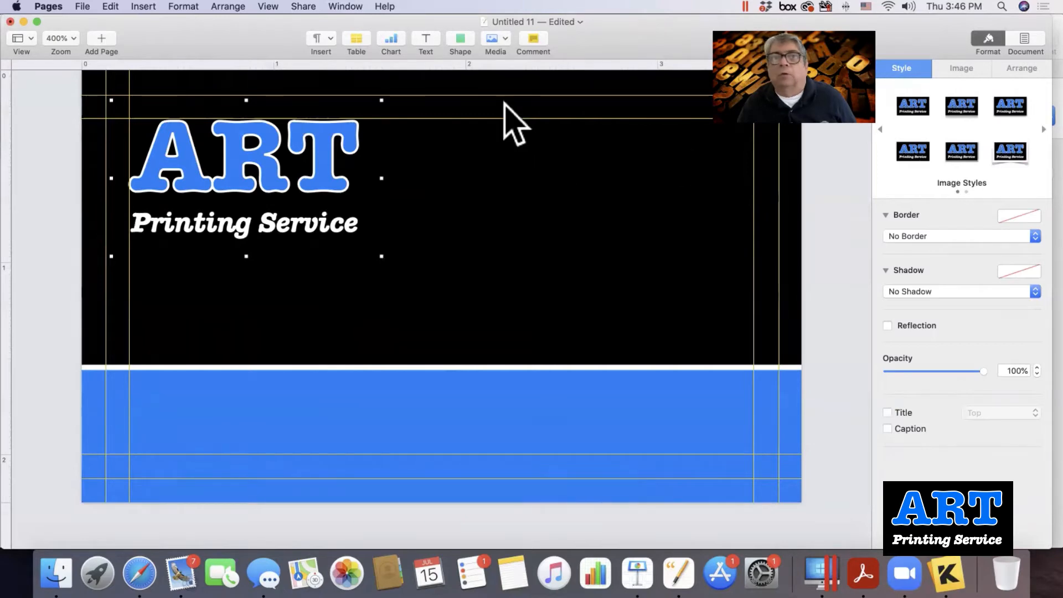
Add a new text box to the card with white text.
left_click(422, 38)
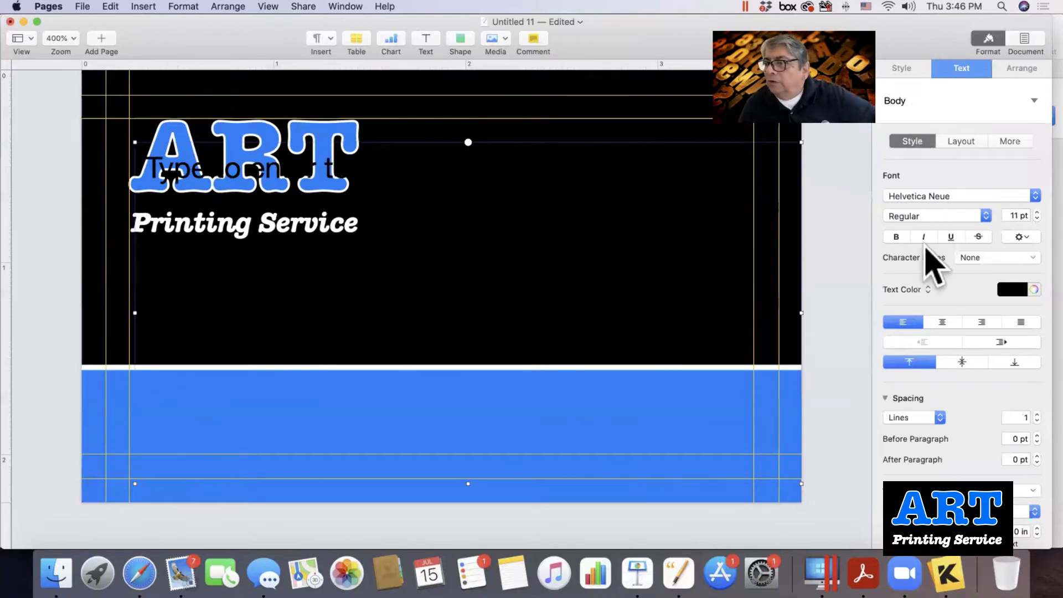
left_click(1010, 289)
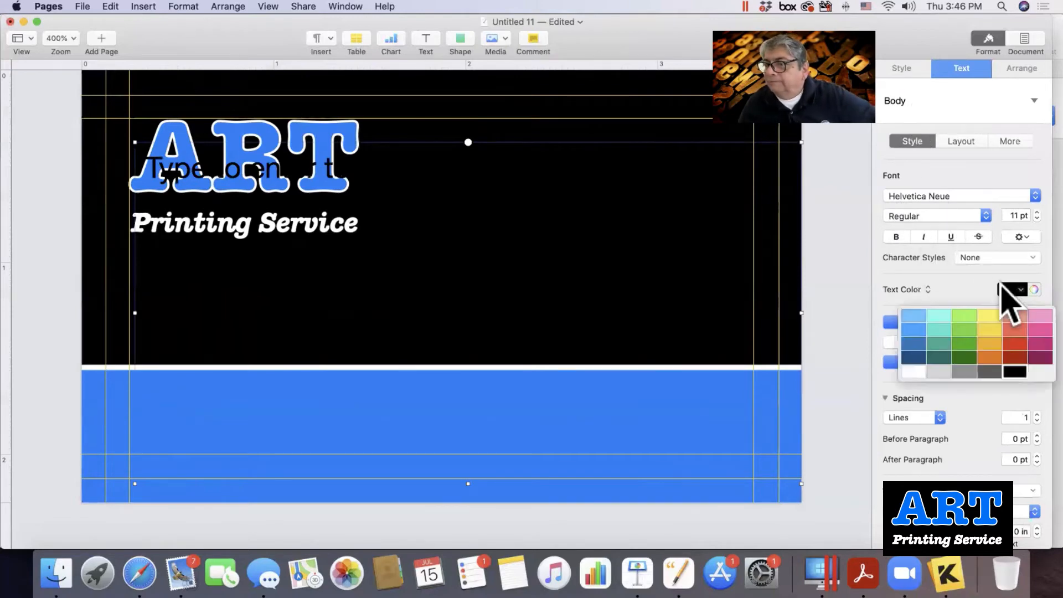
left_click(912, 371)
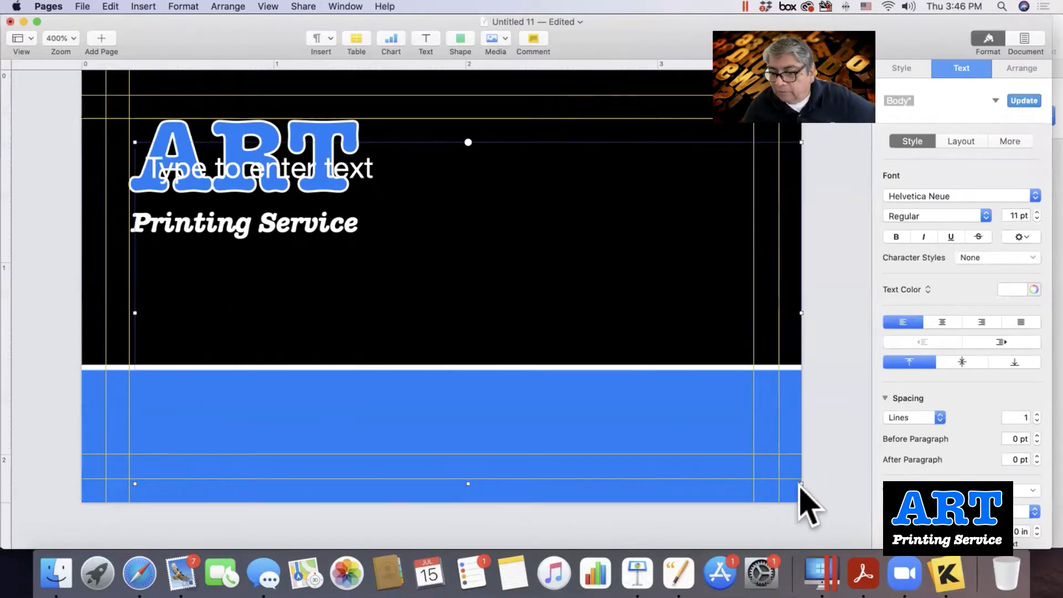
Shrink and position the text box just below Printing Service, left-aligned with the logo.
left_click_drag(800, 483, 397, 342)
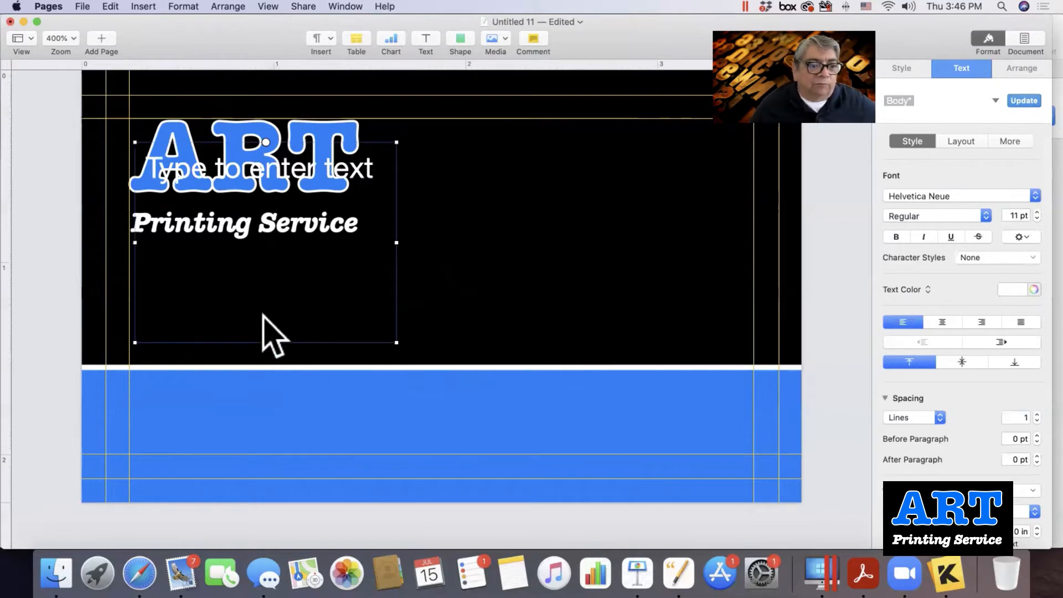
left_click_drag(261, 313, 252, 312)
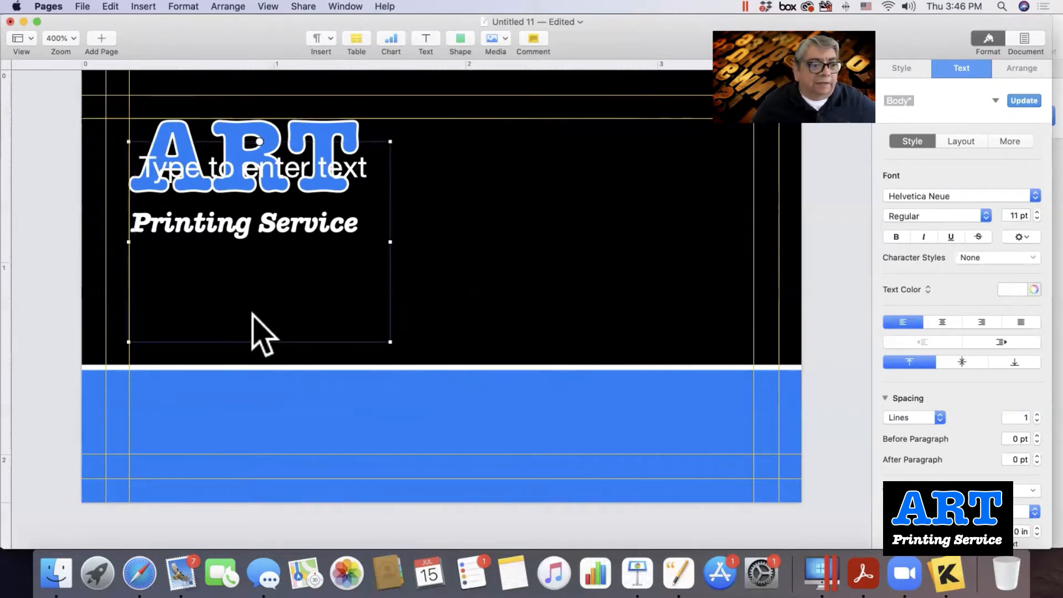
key("Down")
key("Down")
key("Down")
key("Down")
key("Down")
key("Down")
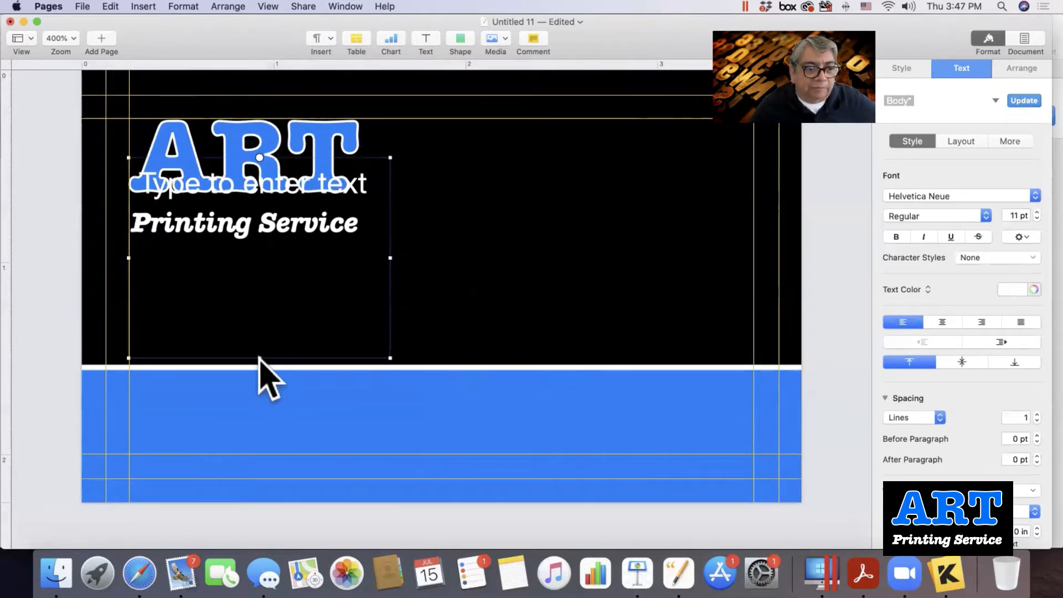
left_click_drag(257, 357, 257, 334)
key("Down")
key("Down")
key("Down")
key("Down")
key("Down")
key("Down")
key("Down")
key("Down")
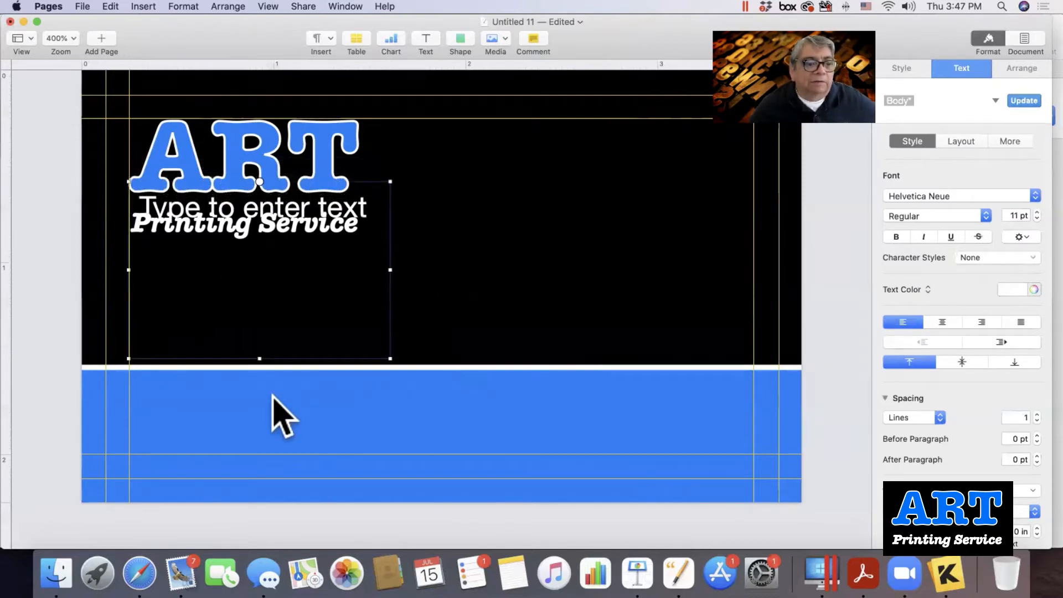
left_click_drag(256, 358, 257, 333)
key("Down")
key("Down")
key("Down")
key("Down")
key("Down")
key("Down")
key("Down")
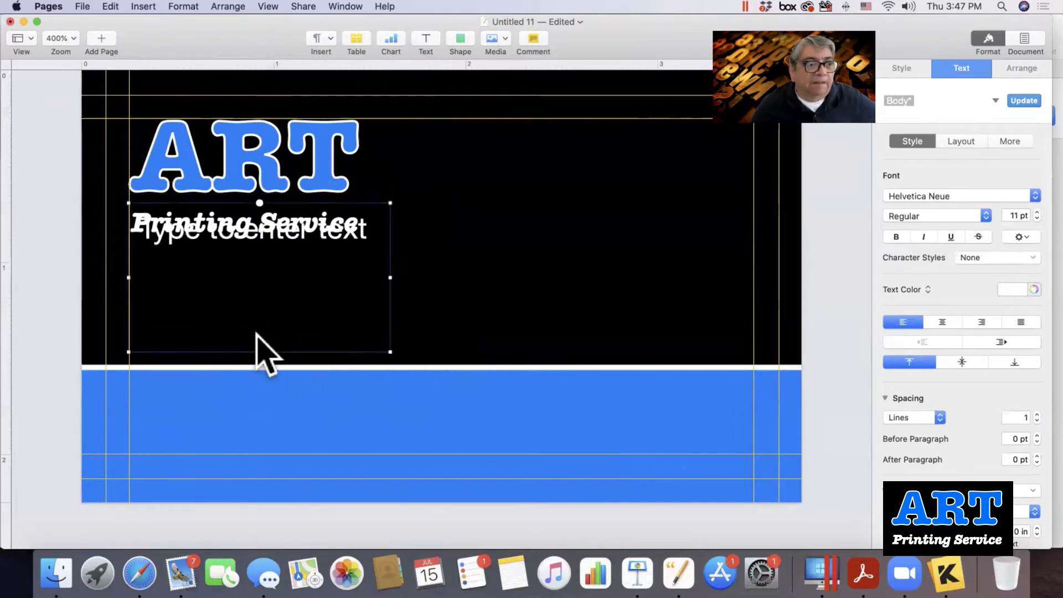
key("Left")
key("Left")
key("Left")
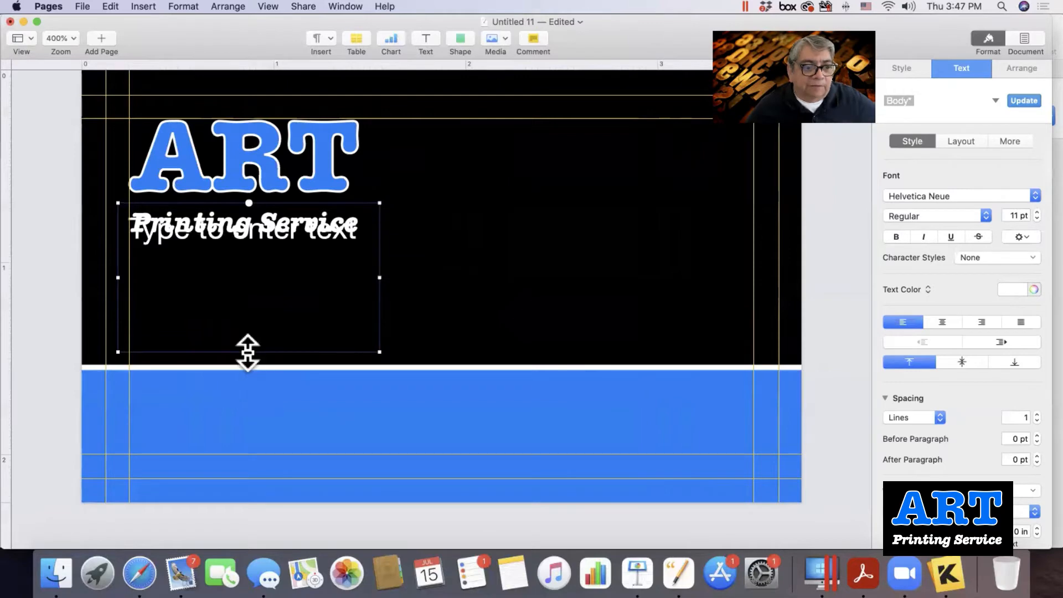
left_click_drag(248, 352, 244, 337)
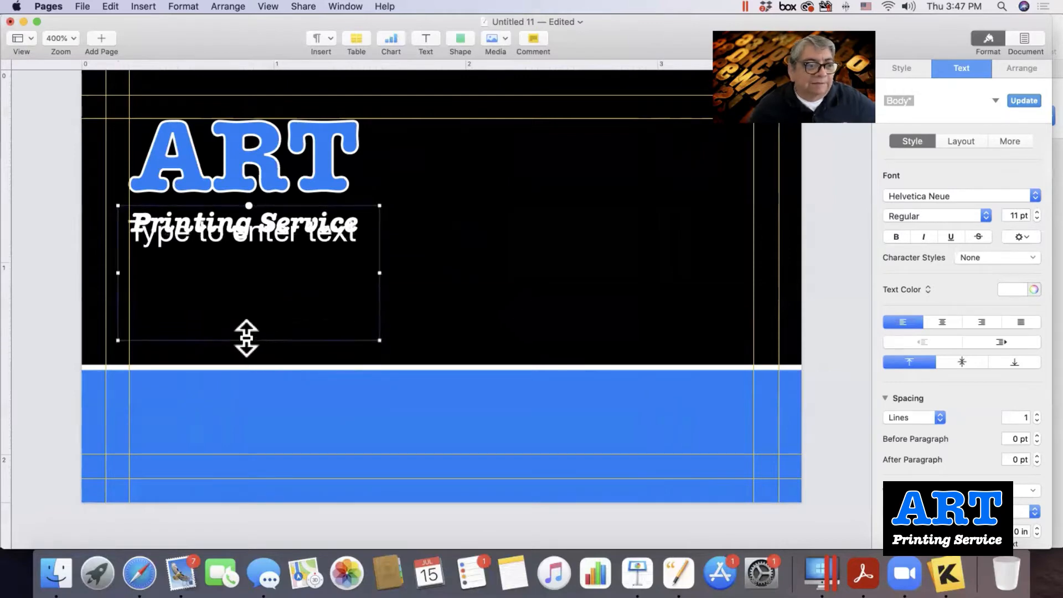
key("Down")
key("Down")
key("Down")
key("Down")
key("Down")
key("Down")
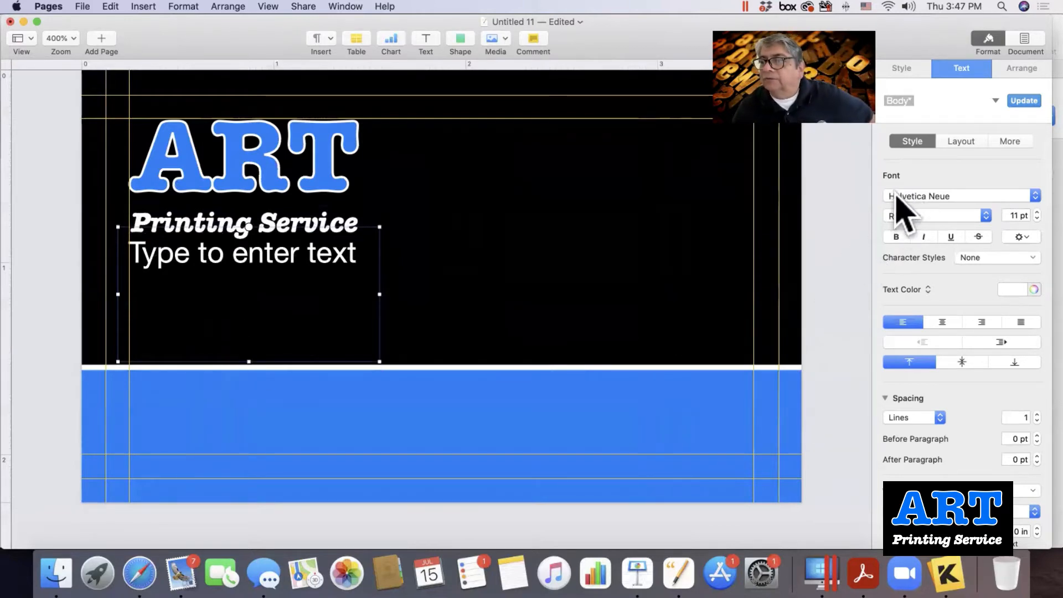
Set the placeholder text to American Typewriter ITC Pro, Bold, at 8 pt.
scroll(900, 196, "down", 1)
scroll(900, 195, "down", 1)
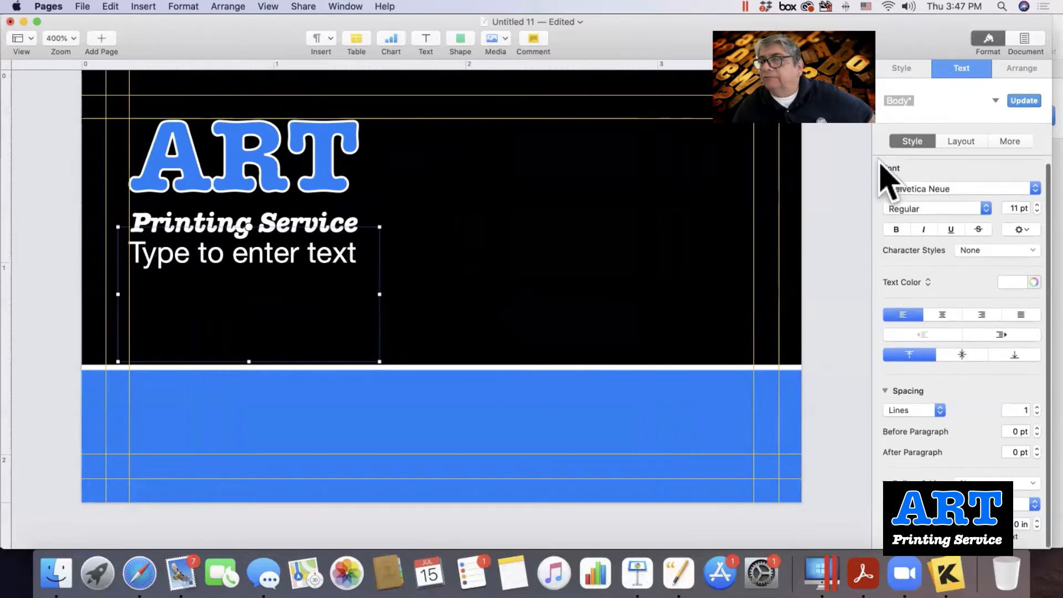
left_click(903, 191)
scroll(911, 213, "up", 20)
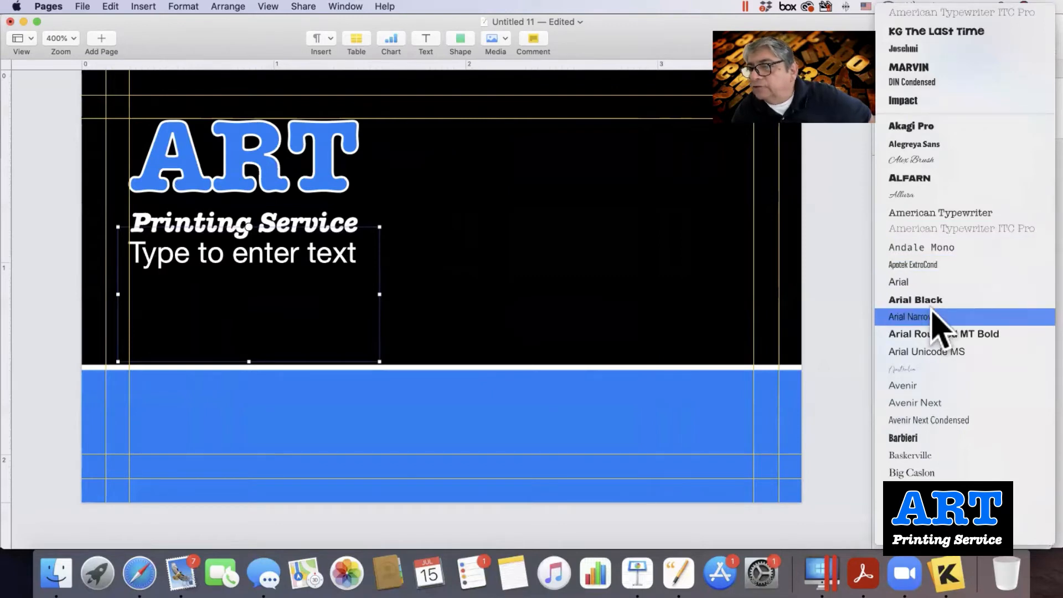
left_click(953, 229)
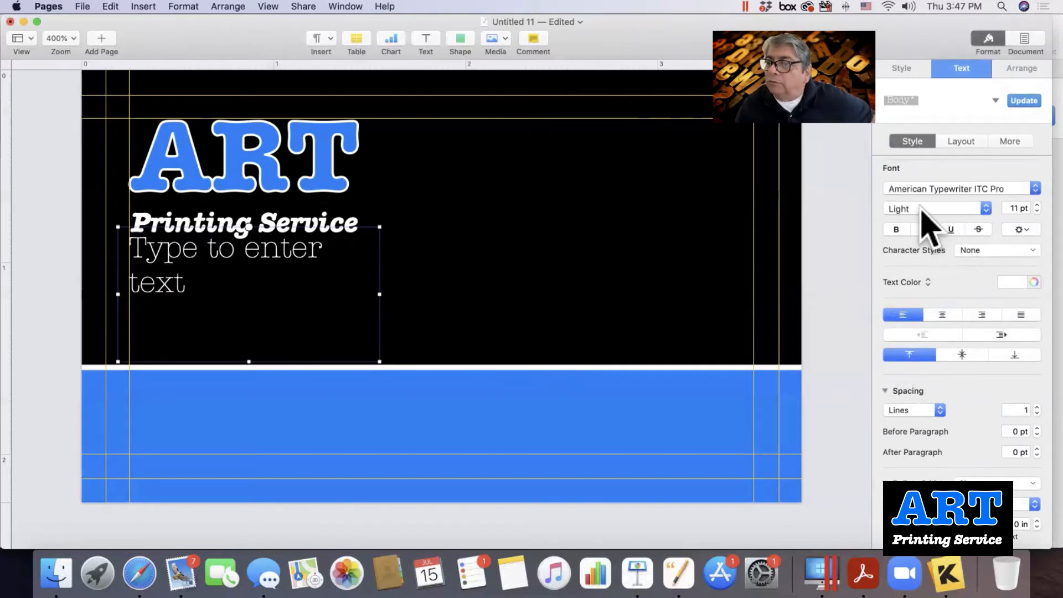
left_click(902, 210)
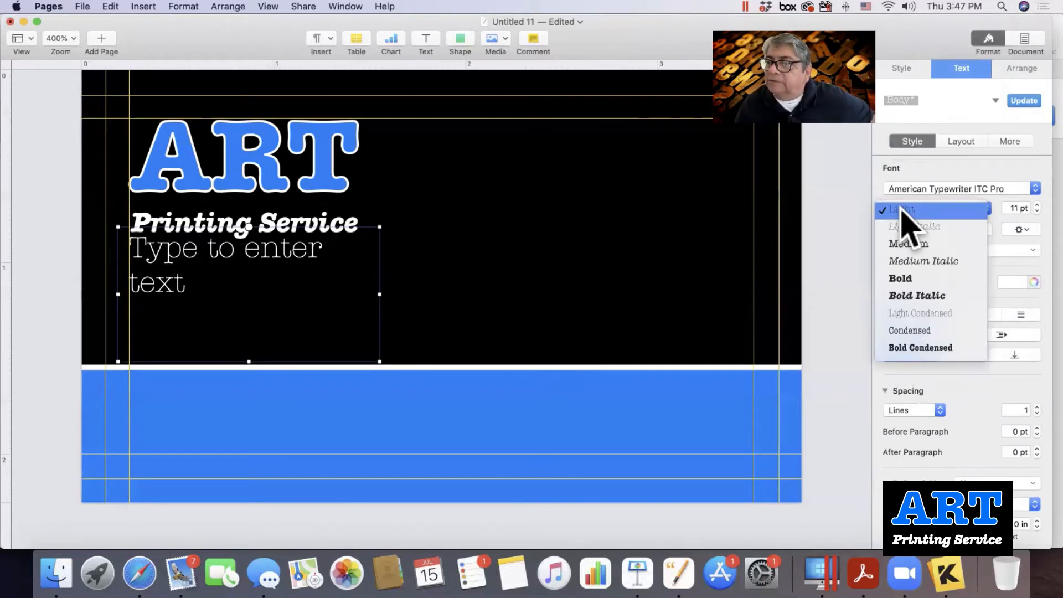
left_click(909, 283)
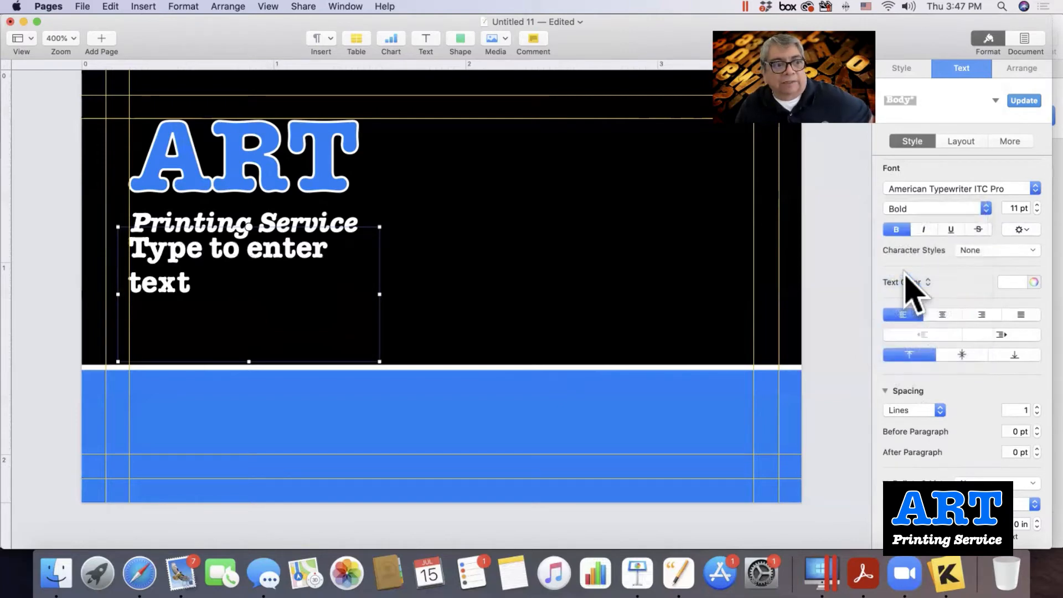
left_click(1036, 212)
left_click(1036, 212)
left_click(1036, 212)
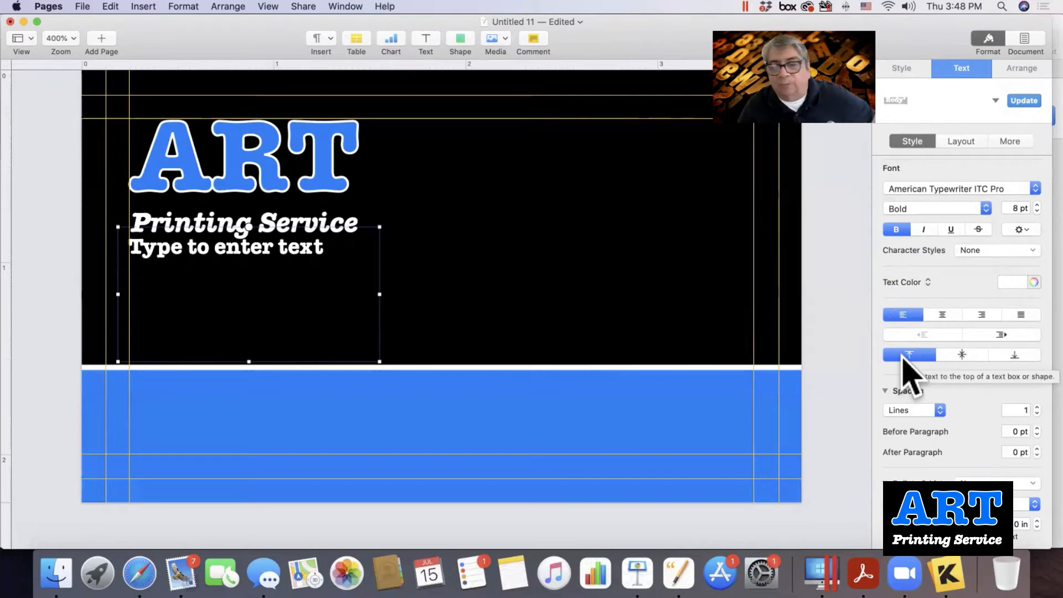
Bottom-align the text box and type the owner's name, then the cell phone number below.
left_click(949, 357)
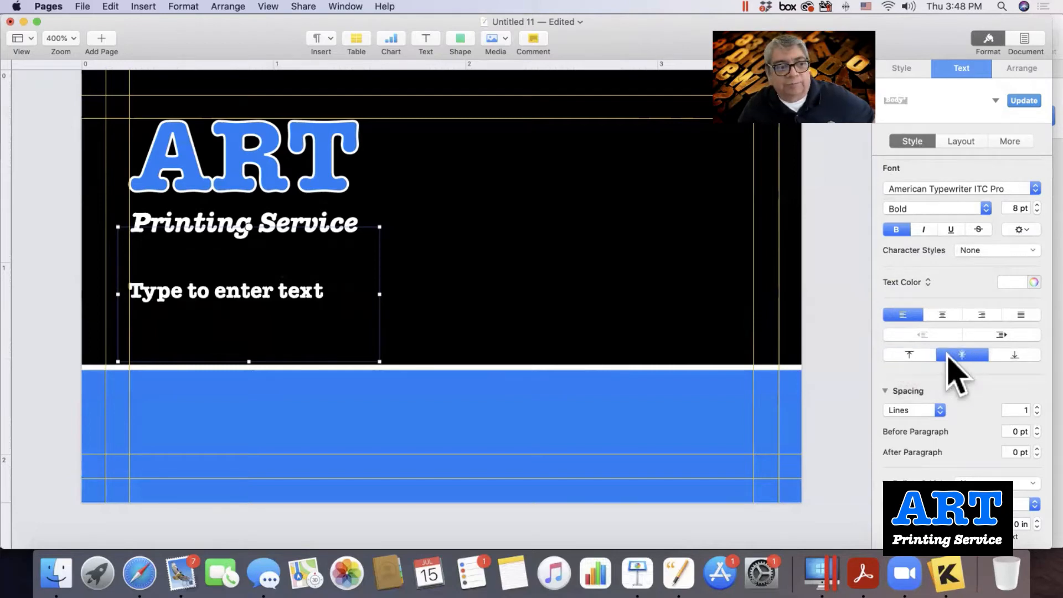
left_click(1012, 357)
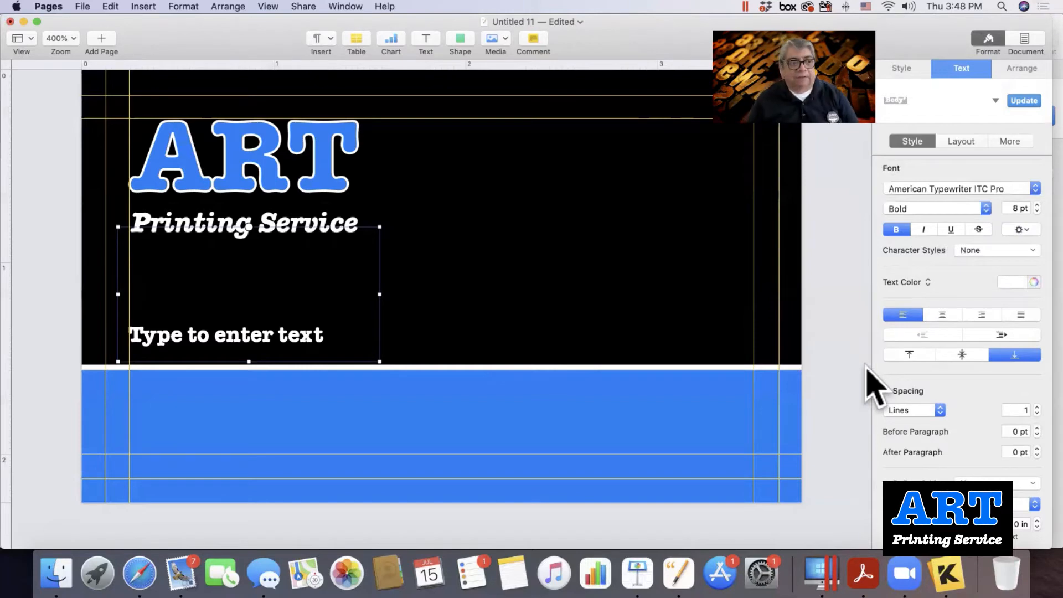
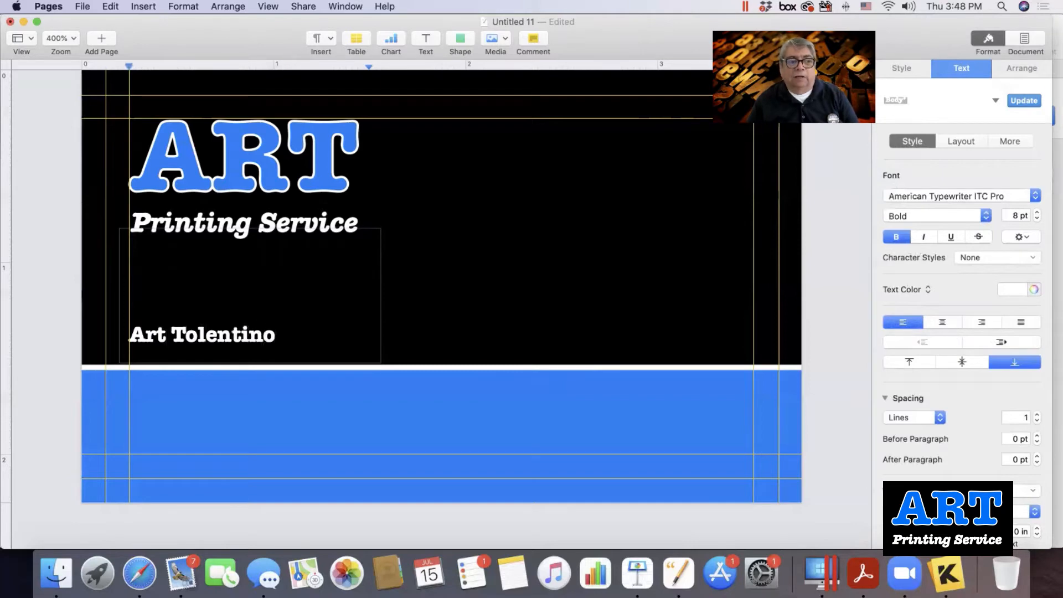
key("Return")
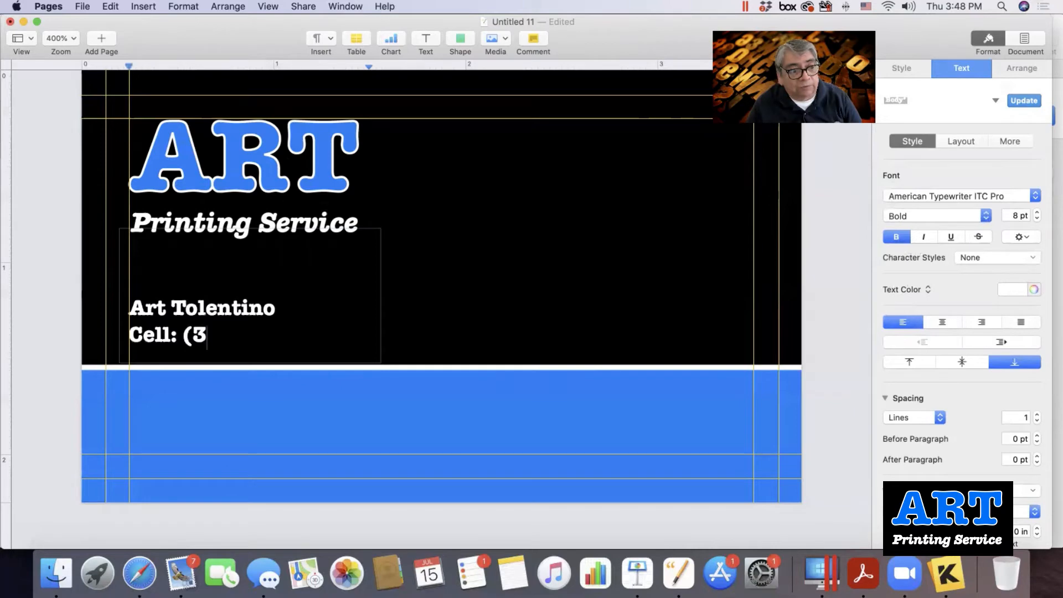
key("BackSpace")
type("00")
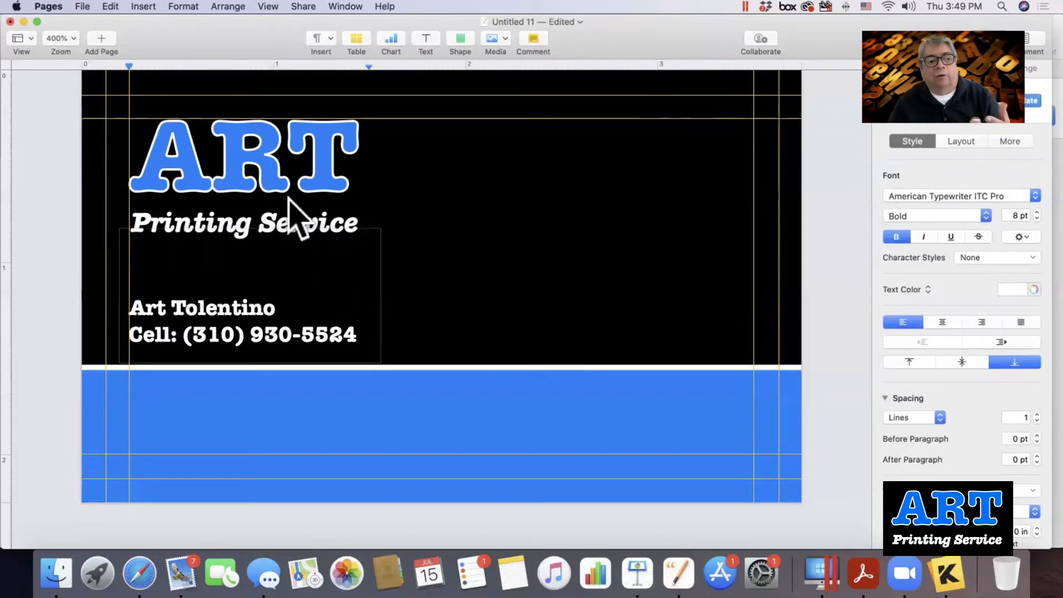
Copy and paste the name-and-cell text box, dragging the duplicate to the card's upper right.
left_click(314, 193)
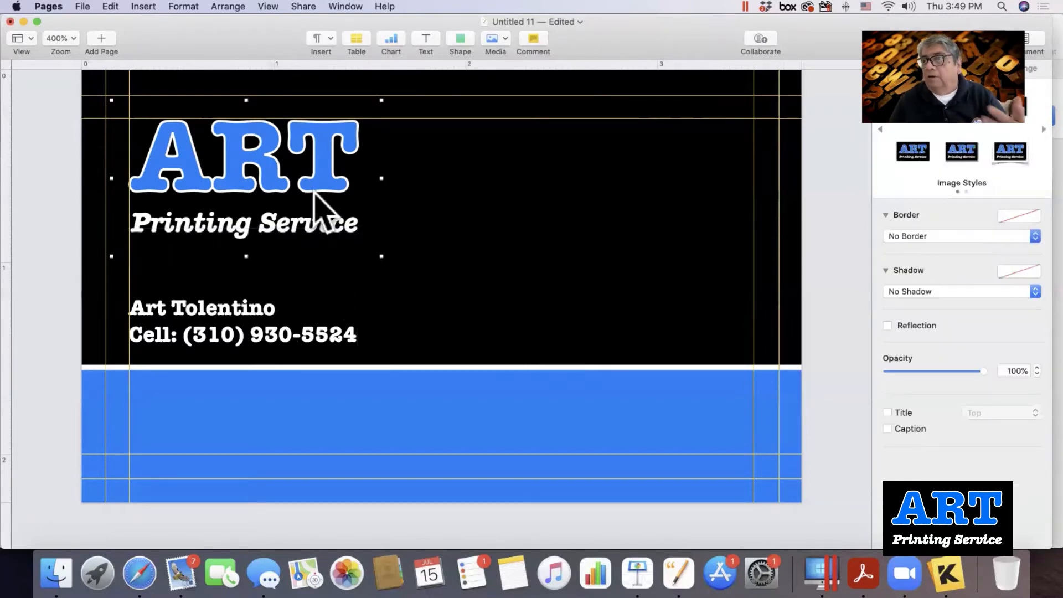
left_click(244, 313)
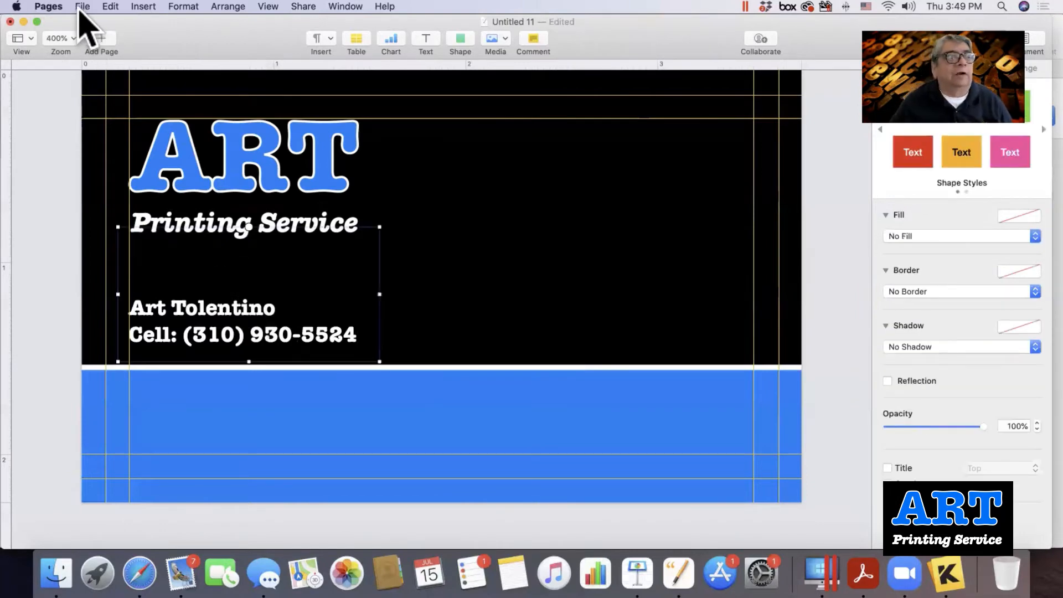
left_click(111, 8)
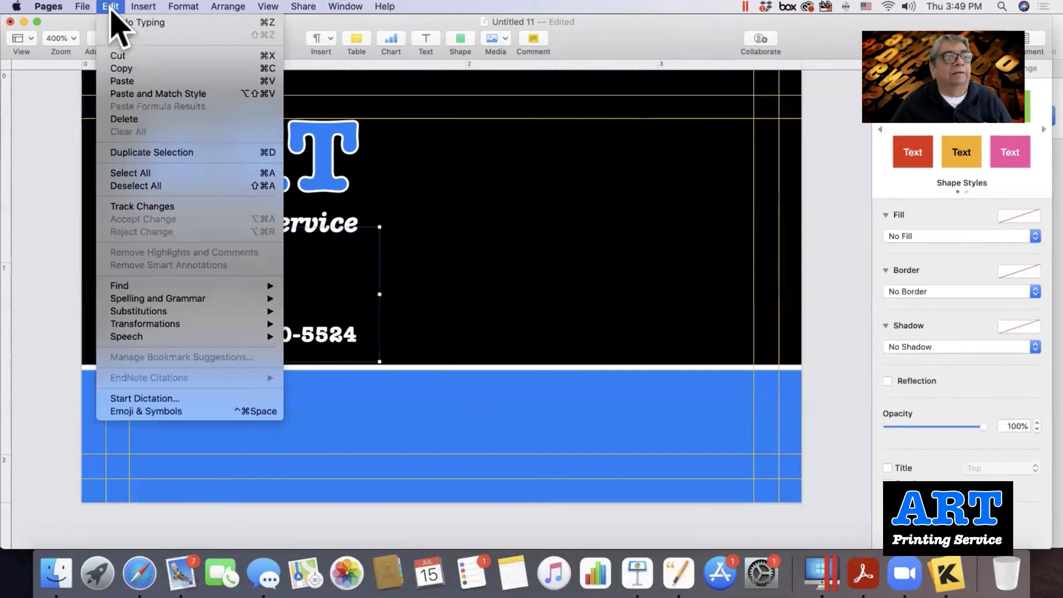
left_click(131, 69)
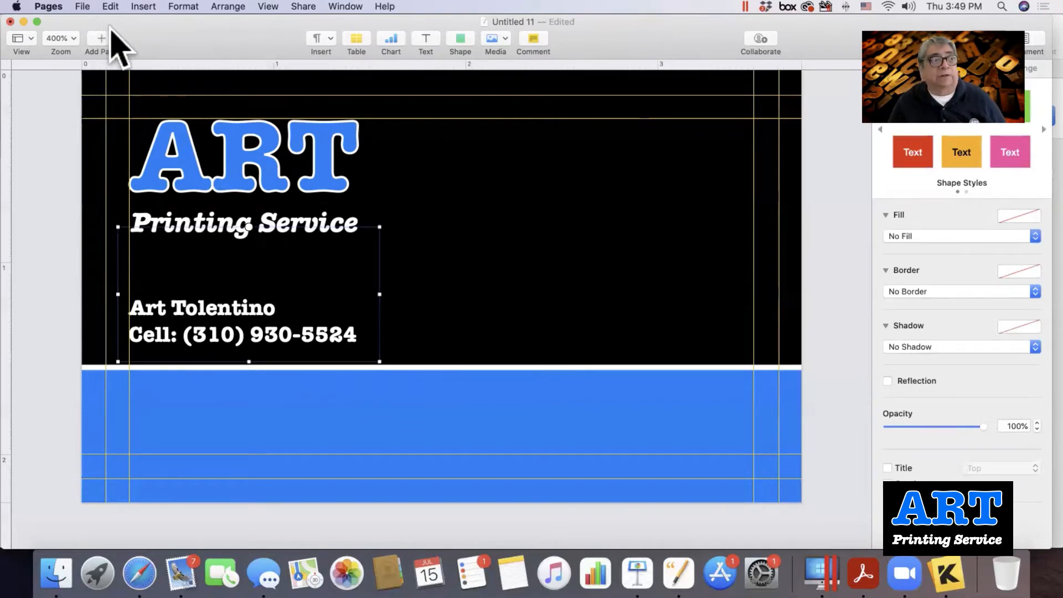
left_click(113, 7)
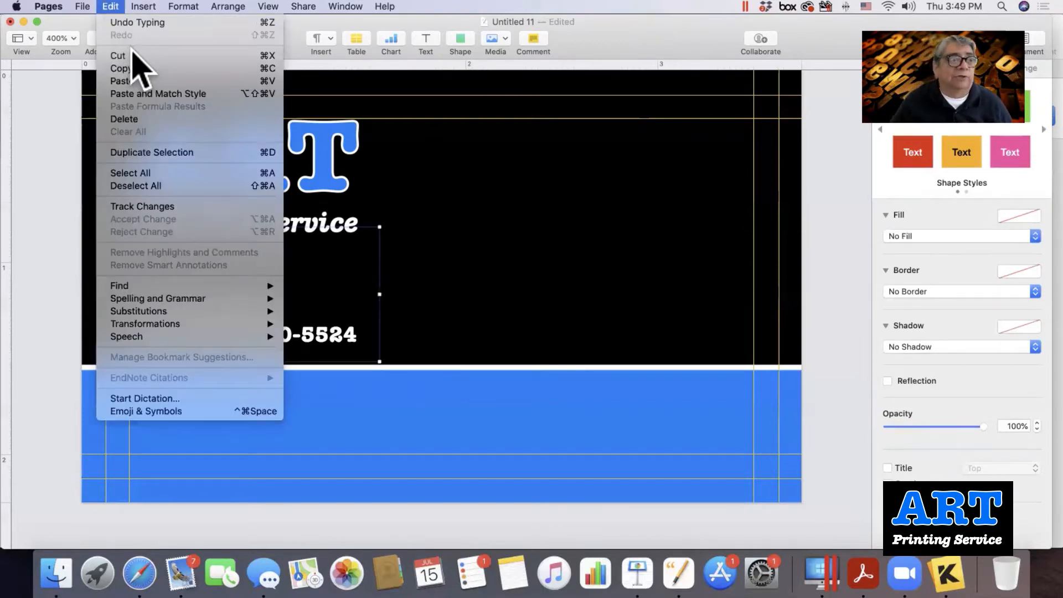
left_click(132, 81)
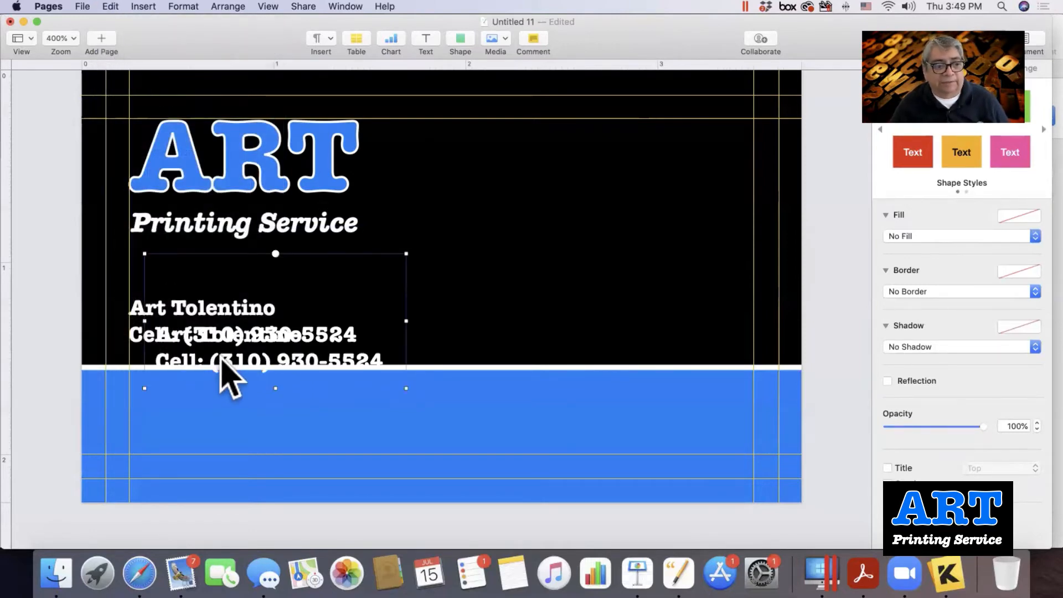
left_click_drag(221, 360, 589, 211)
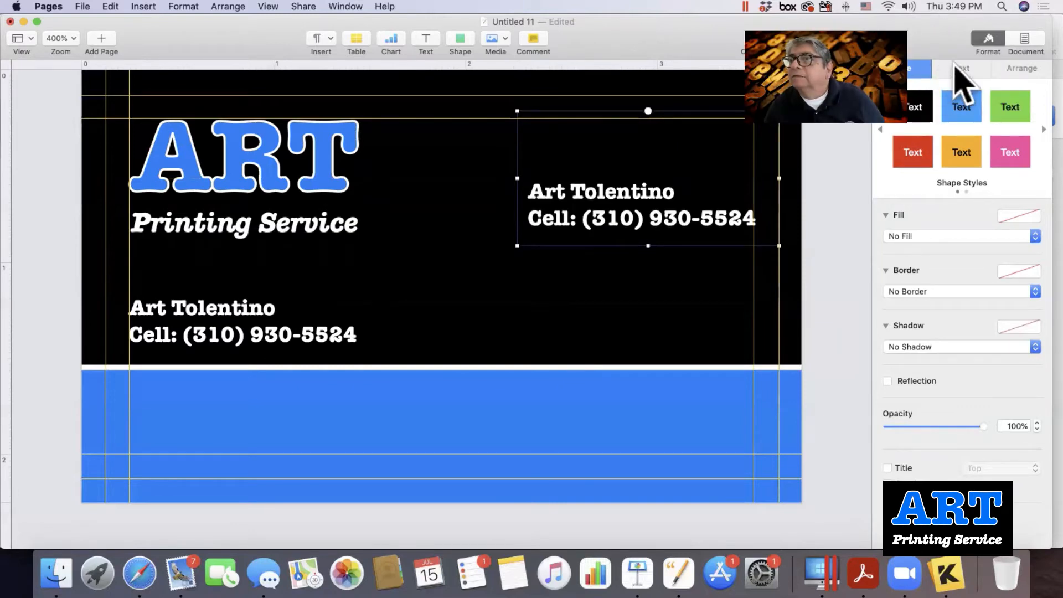
Top-anchor and centre-align the copied name block, then nudge it slightly left and up.
left_click(956, 67)
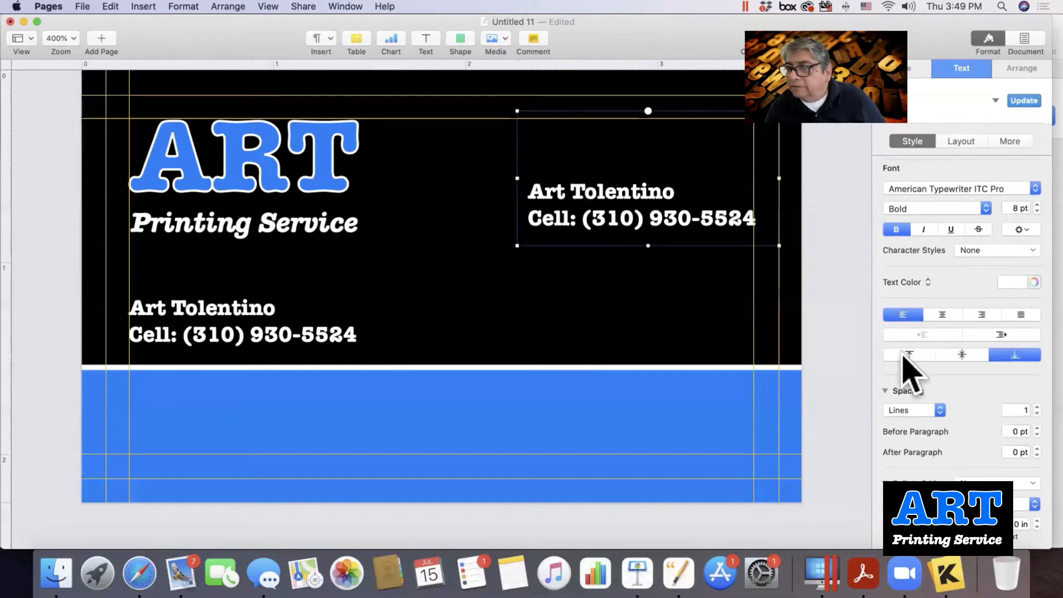
left_click(904, 357)
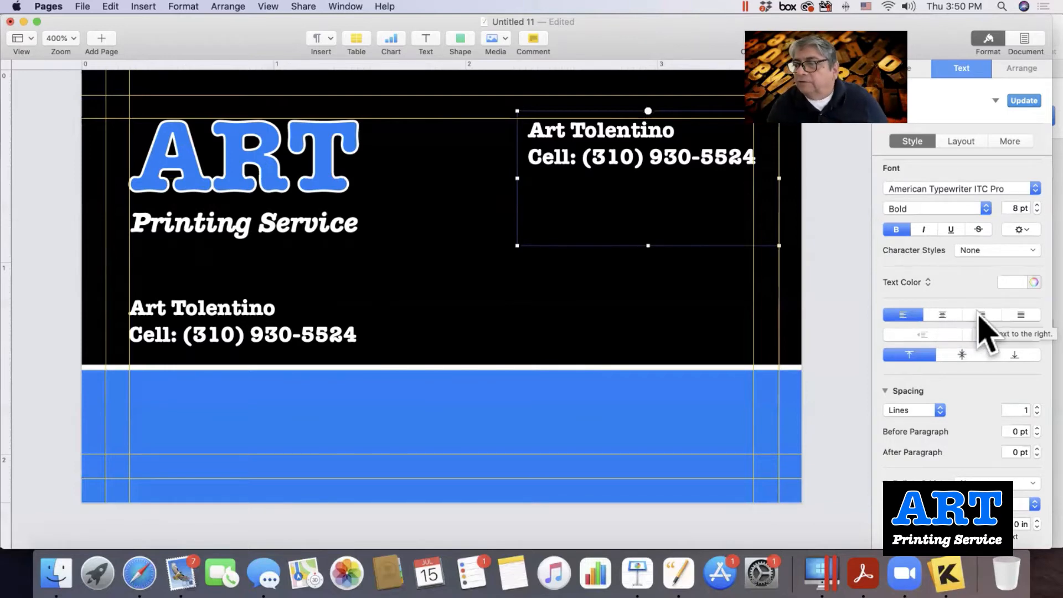
left_click(980, 315)
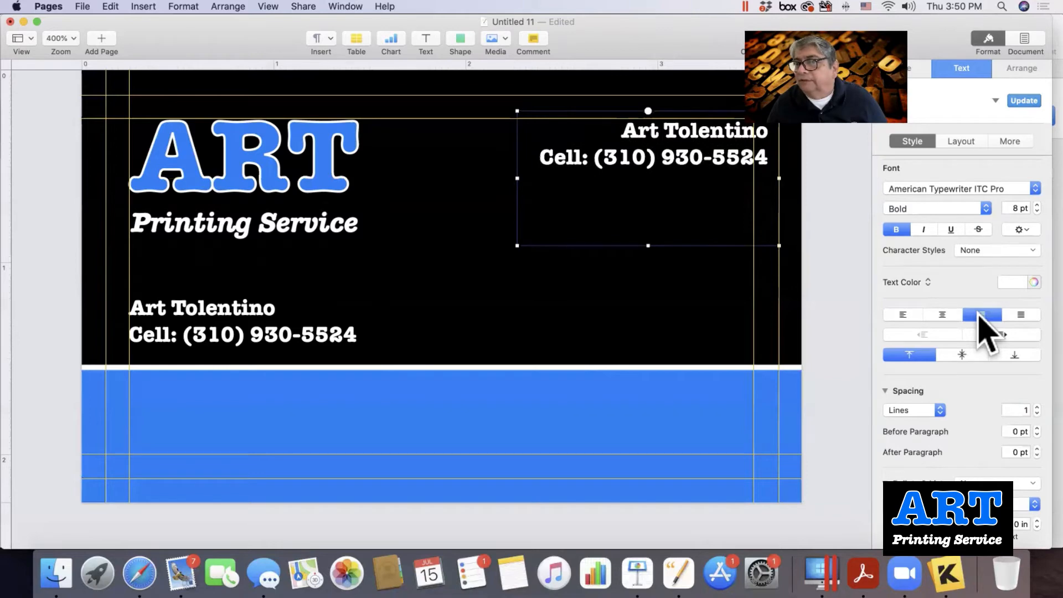
left_click(1015, 311)
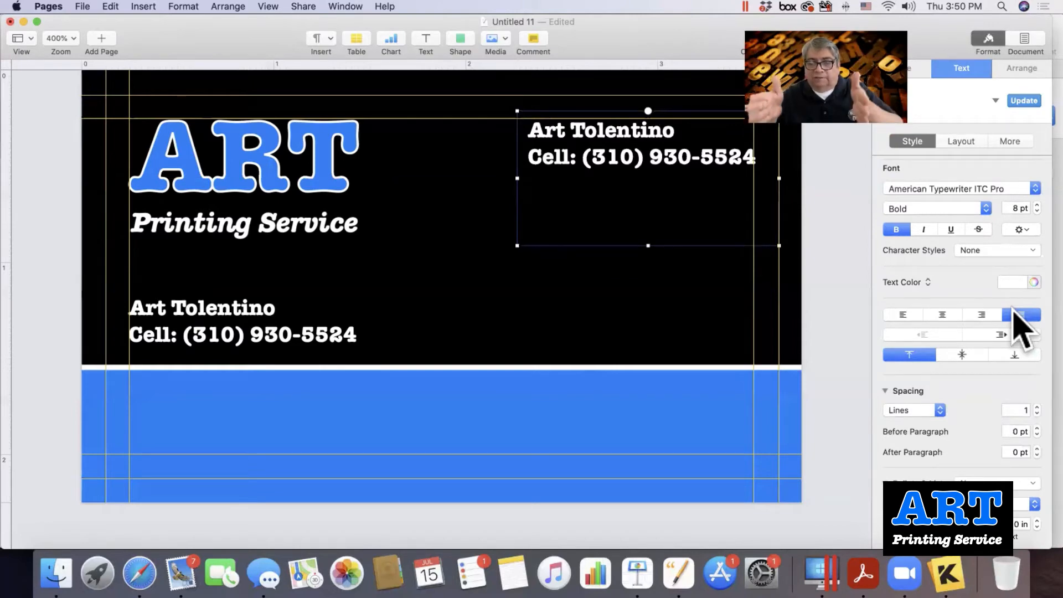
left_click(944, 314)
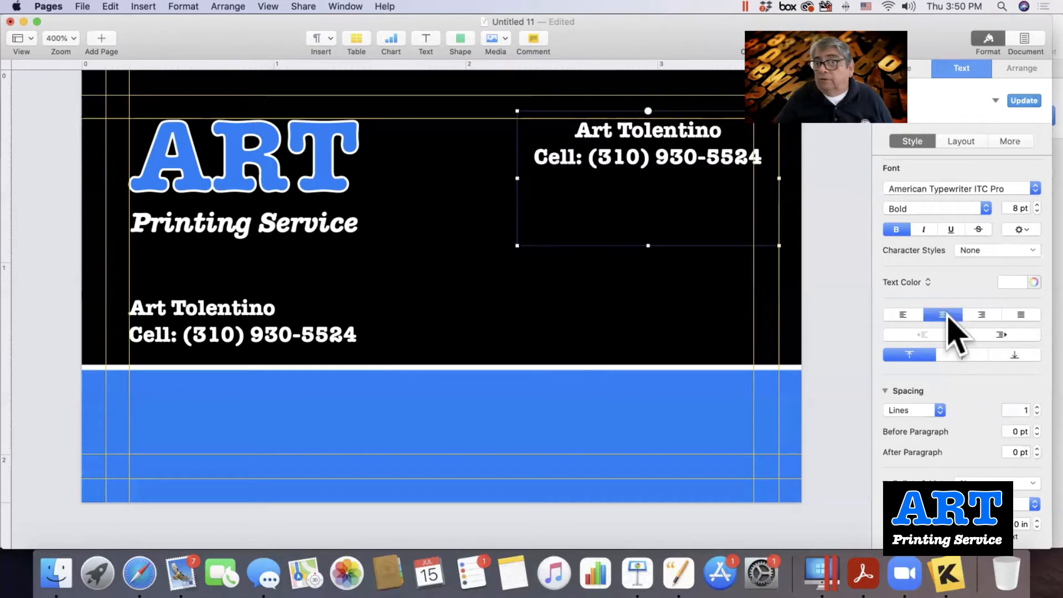
key("Left")
key("Left")
key("Left")
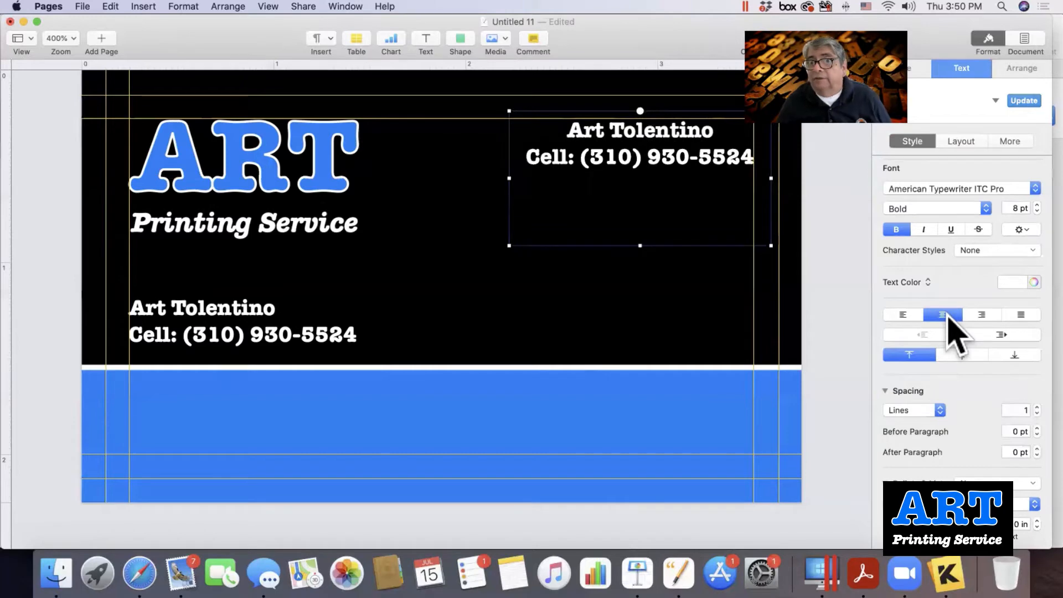
key("Up")
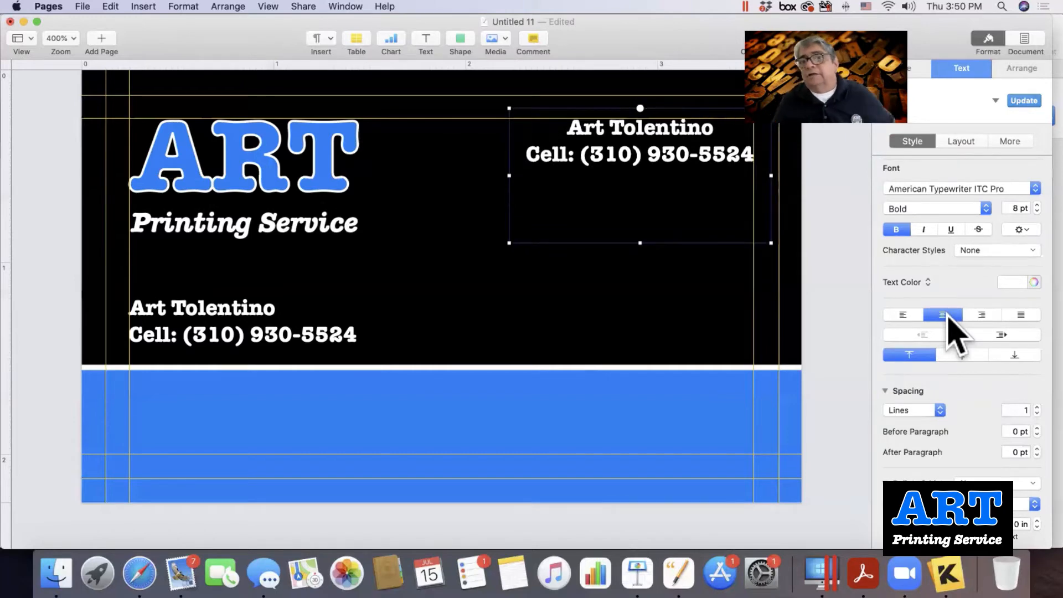
Type an underlined 'Hours' heading in the top-right text box.
type("Hours")
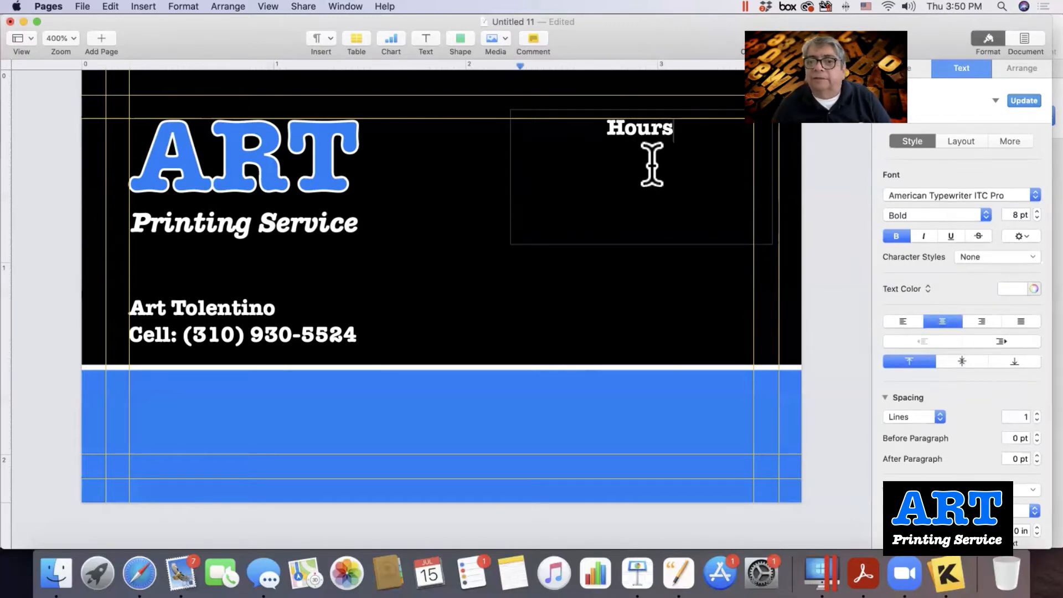
left_click_drag(605, 131, 686, 135)
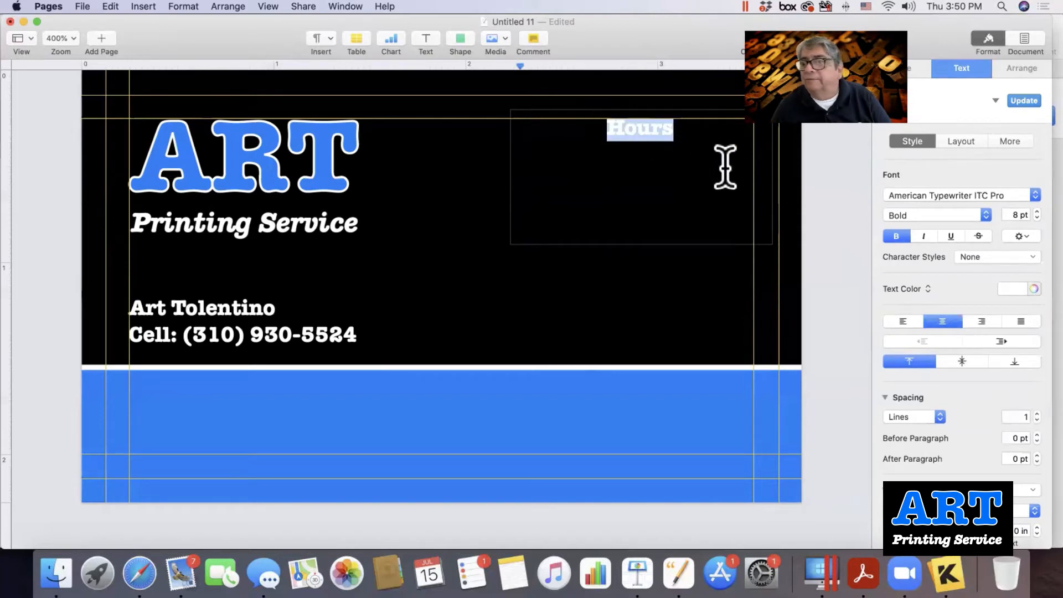
left_click(951, 236)
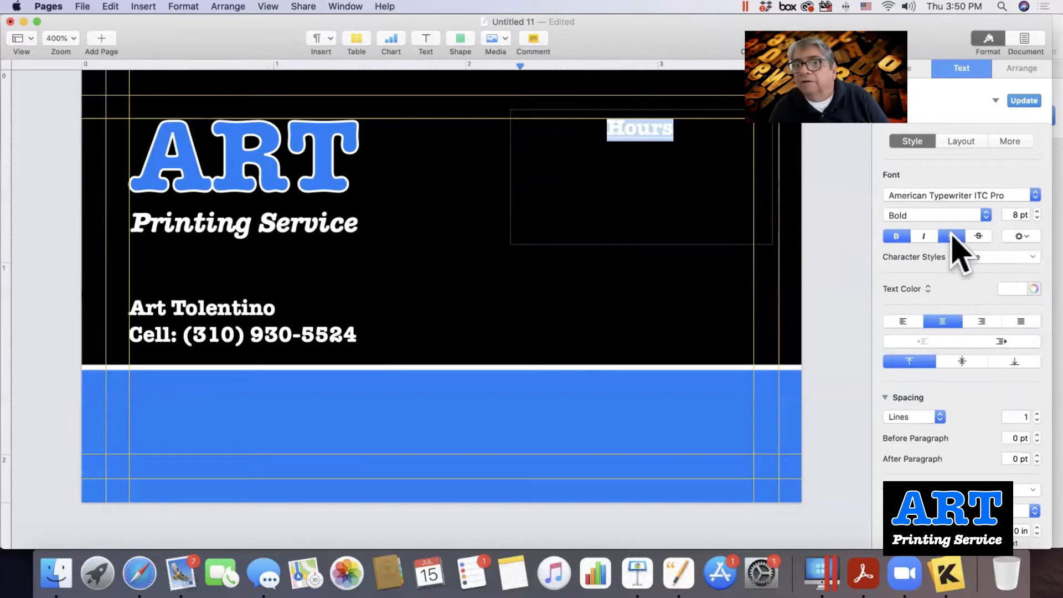
left_click(698, 129)
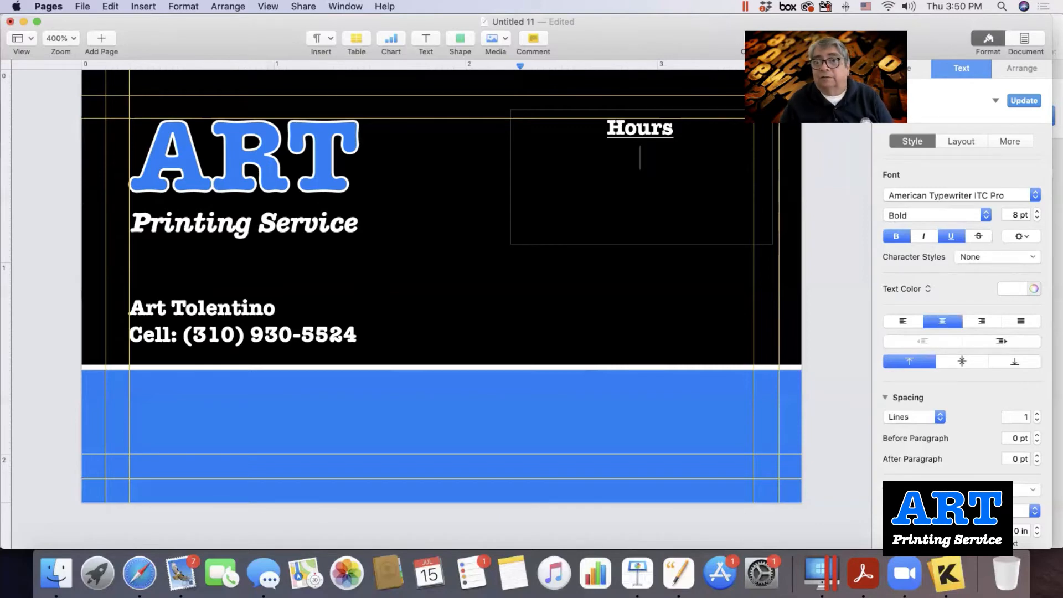
With underline off, add the lines '9 a.m. to 4 p.m.' and 'Closed Noon to 1 p.m.'.
left_click(947, 236)
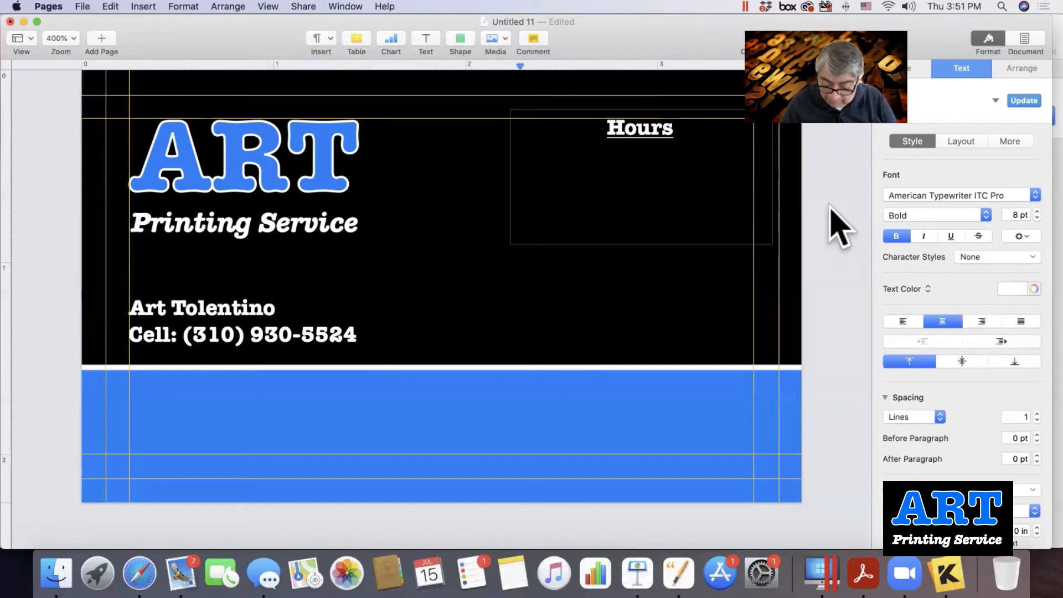
type("9 a.m. ")
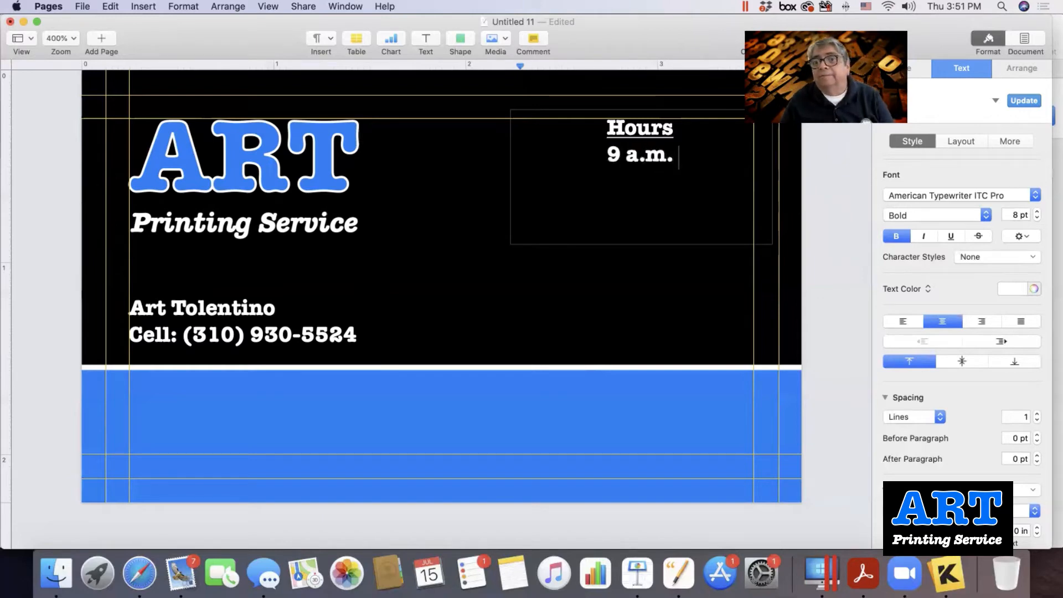
type("to")
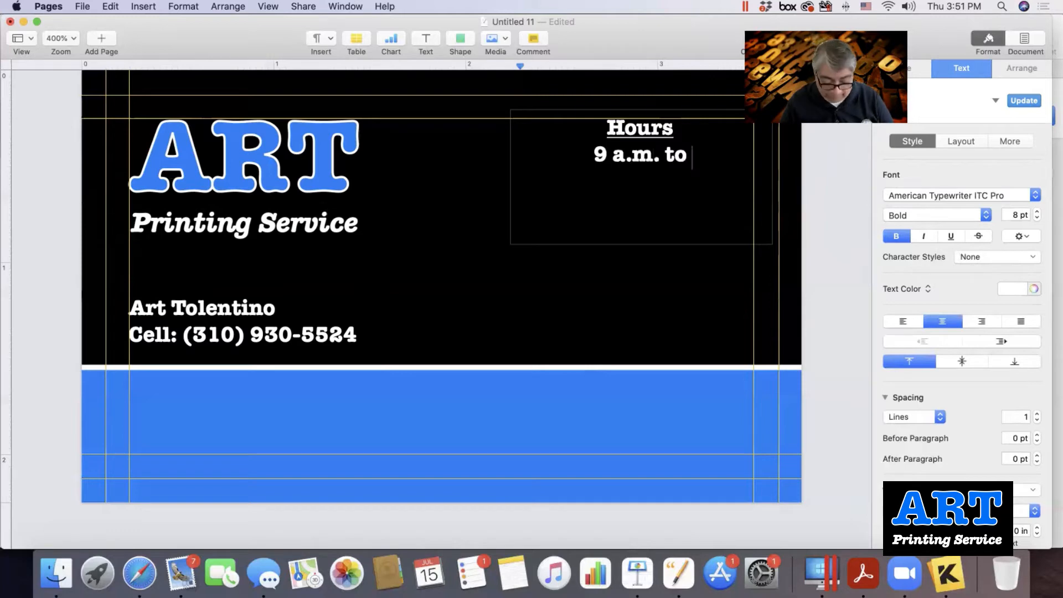
type(" 4 p.m. ")
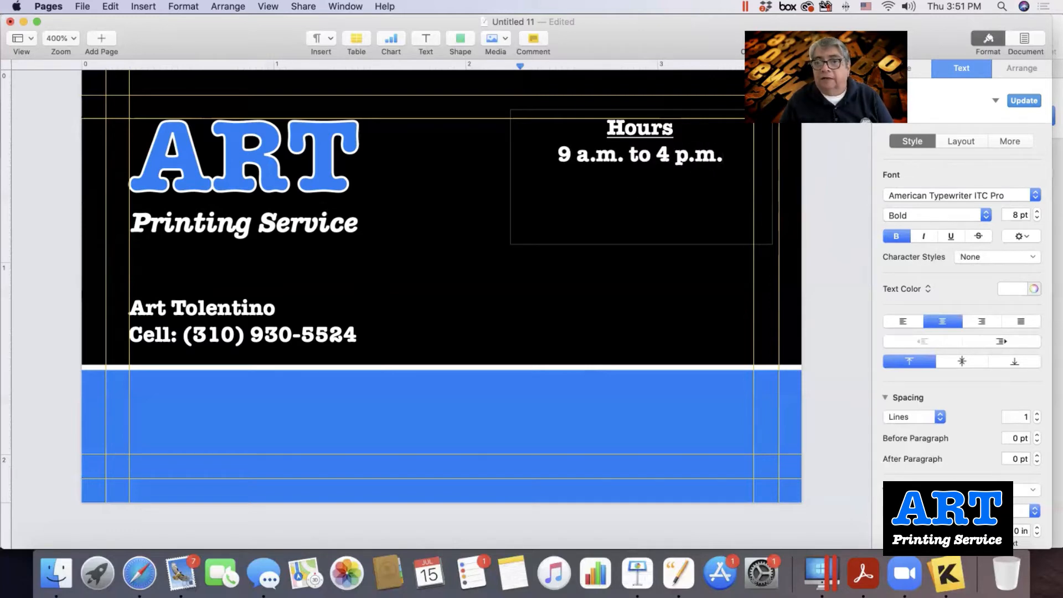
type("Closed ")
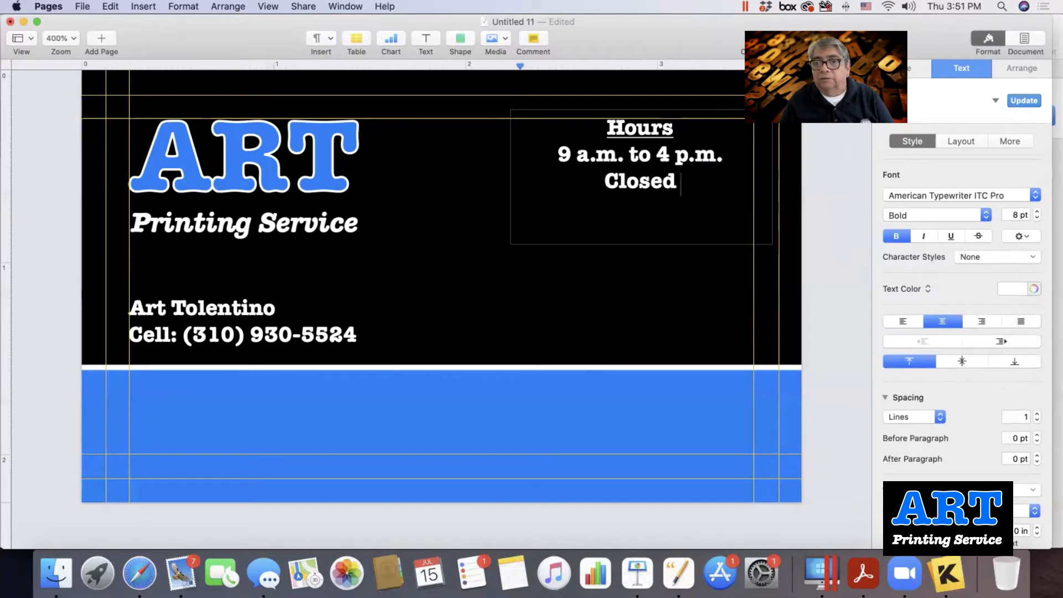
type("Noon to")
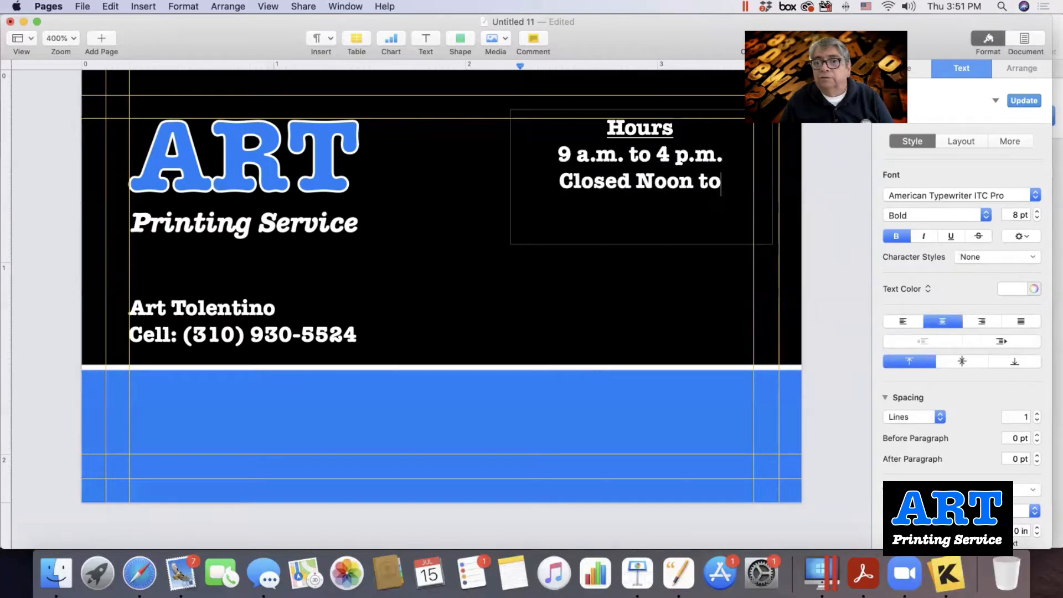
type(" 1 p.m.")
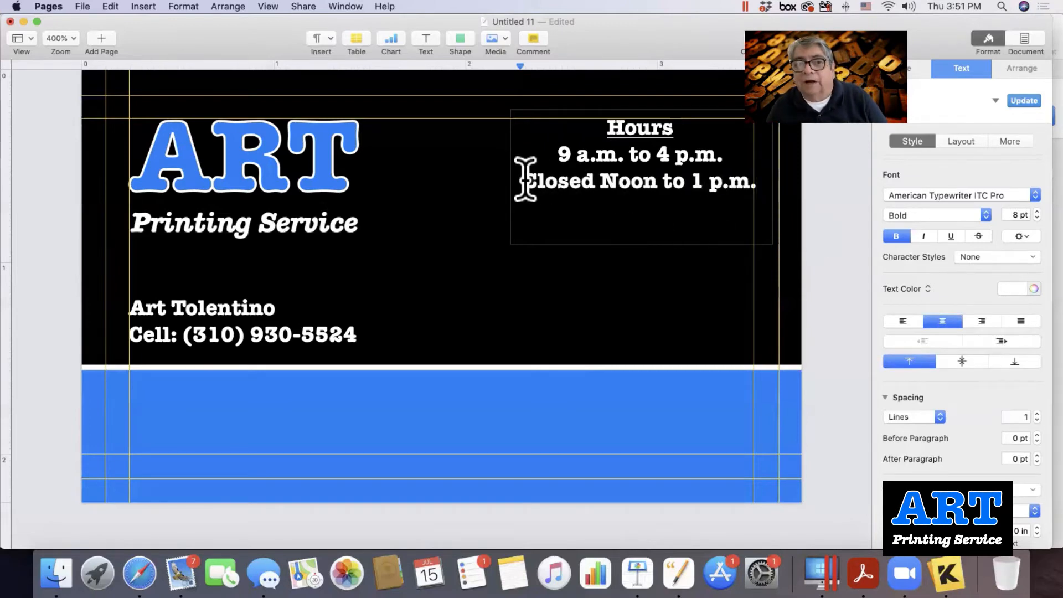
left_click_drag(525, 179, 763, 185)
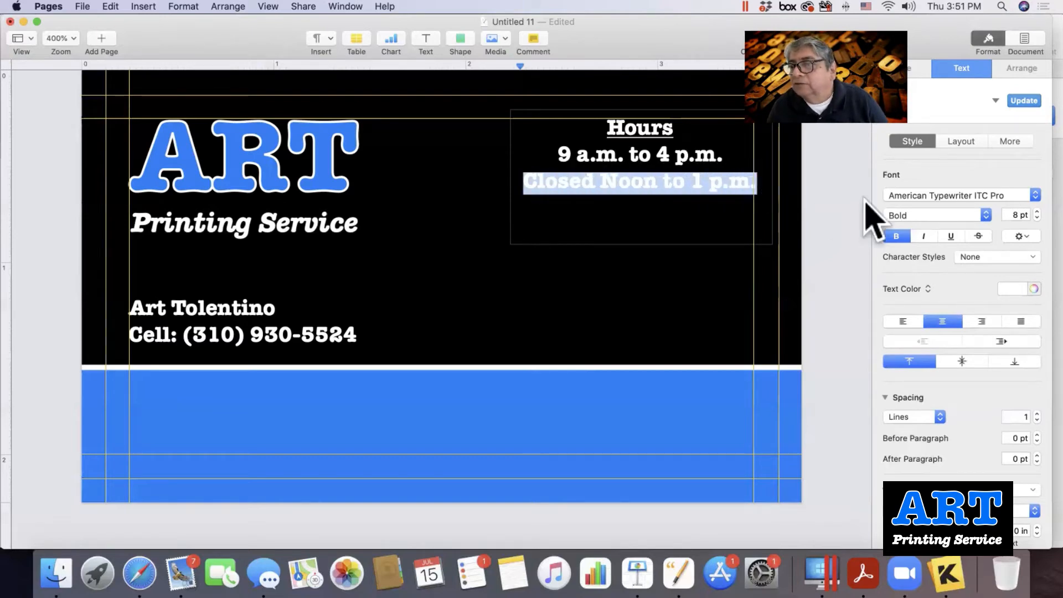
Change the 'Closed Noon to 1 p.m.' line from Bold to Medium weight.
left_click(903, 216)
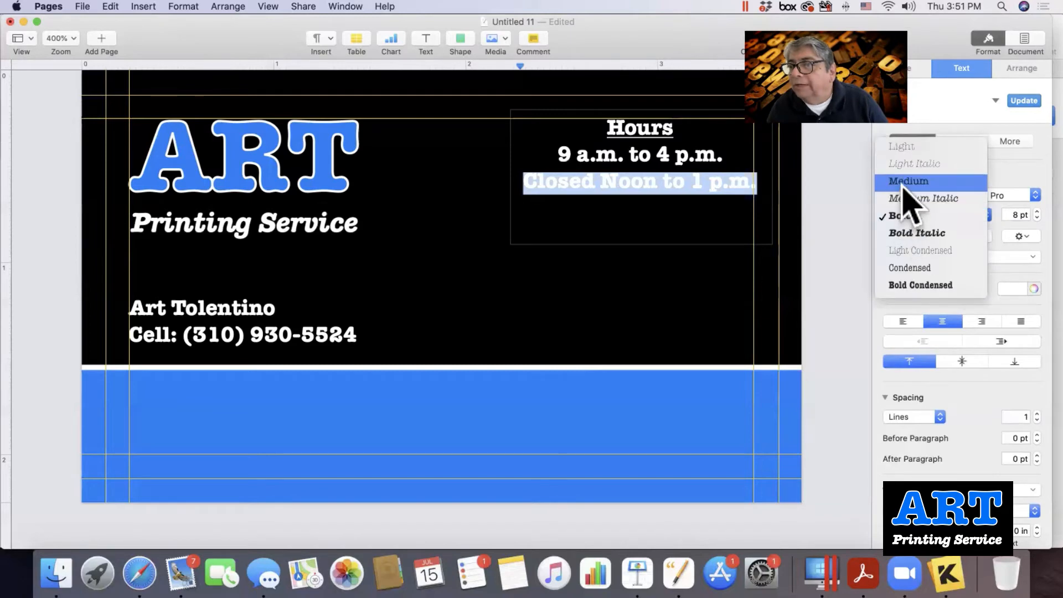
left_click(908, 182)
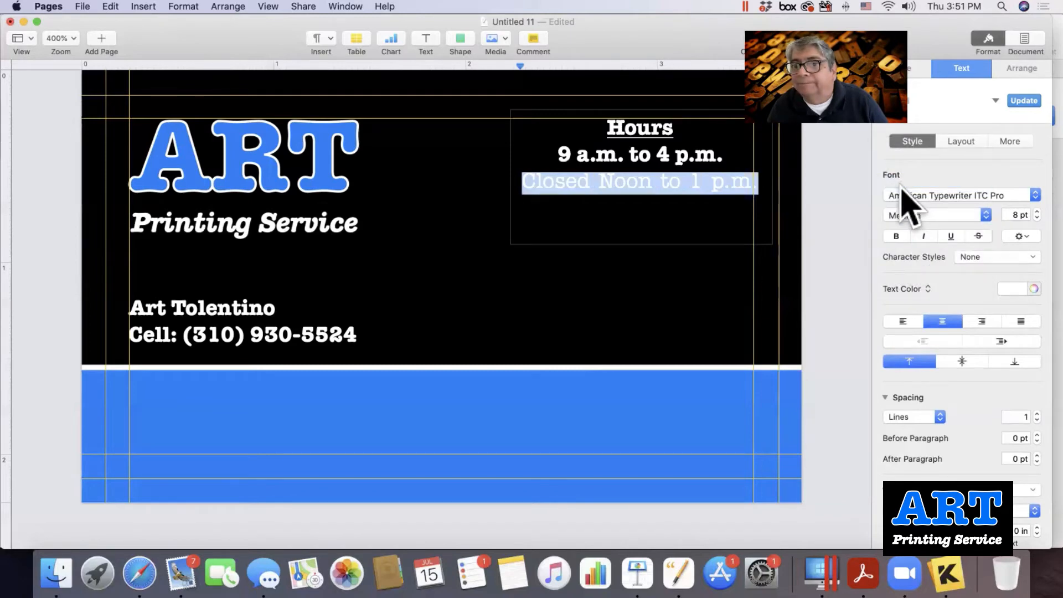
left_click(679, 228)
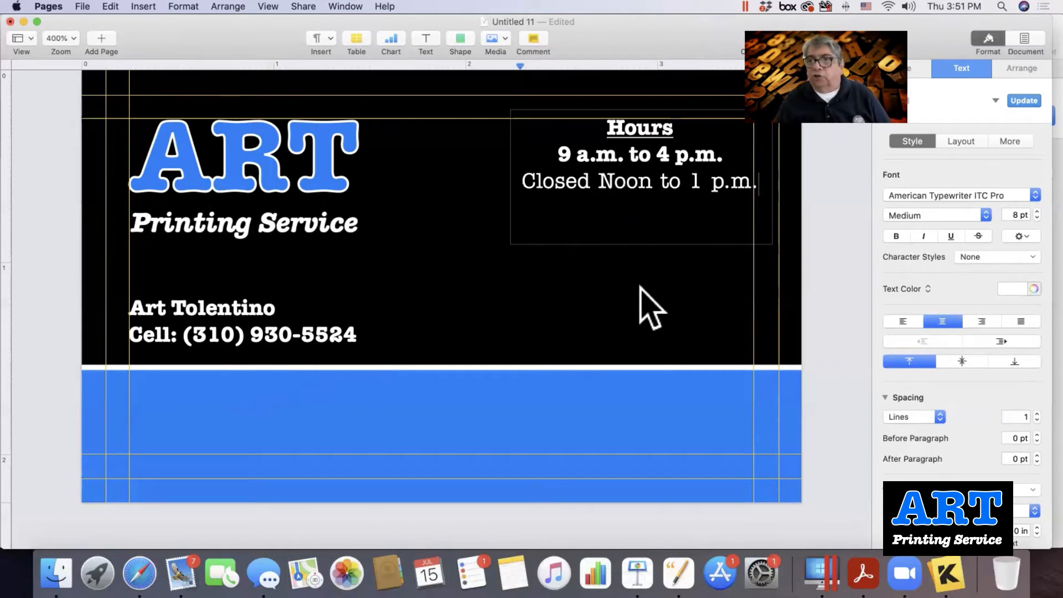
Search for 'qr' files from Insert > Choose.
left_click(140, 7)
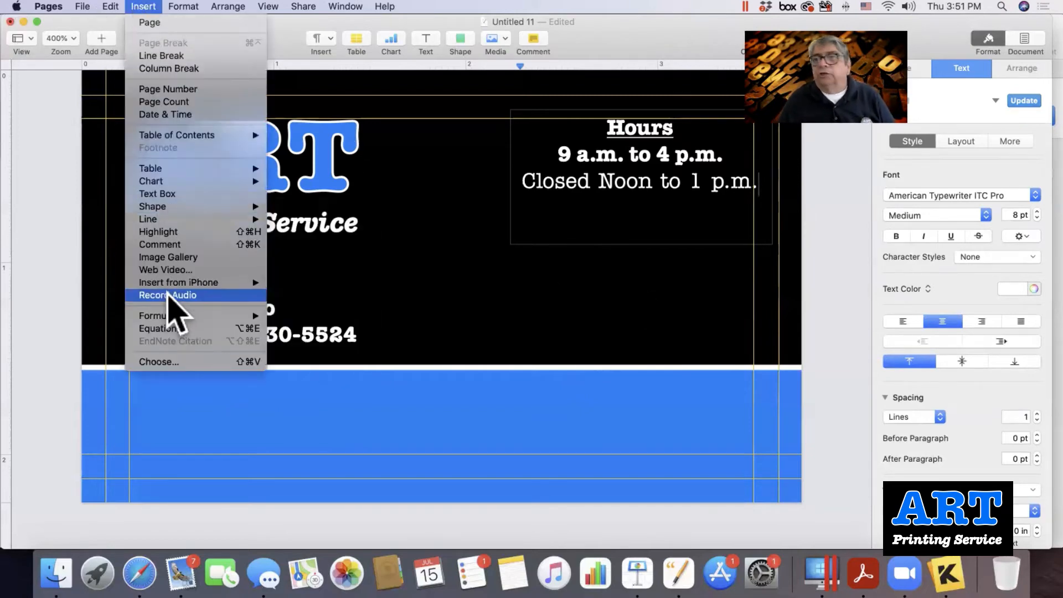
left_click(161, 363)
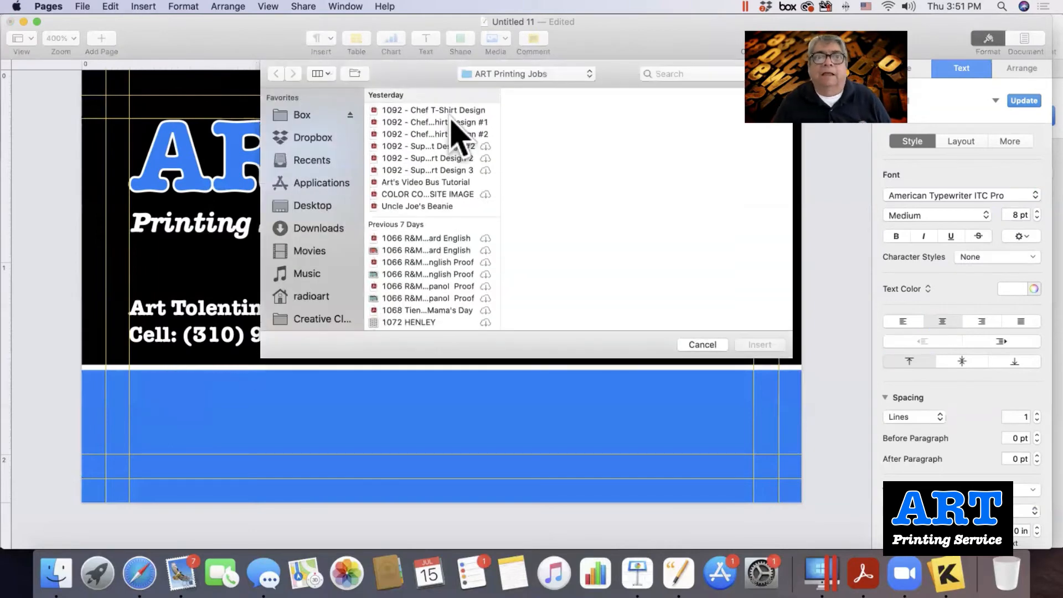
left_click(664, 73)
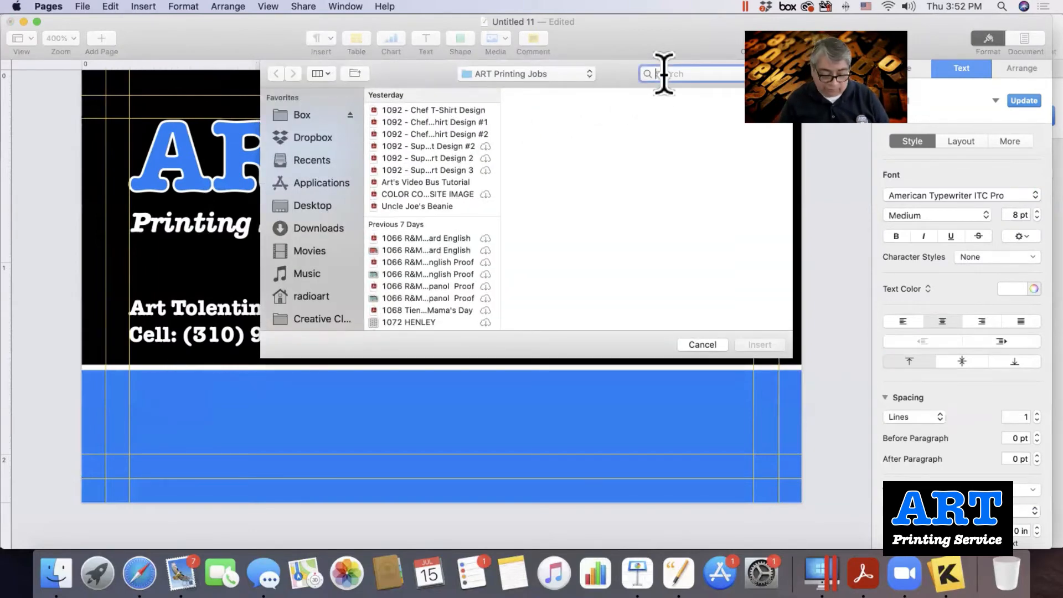
type("ar")
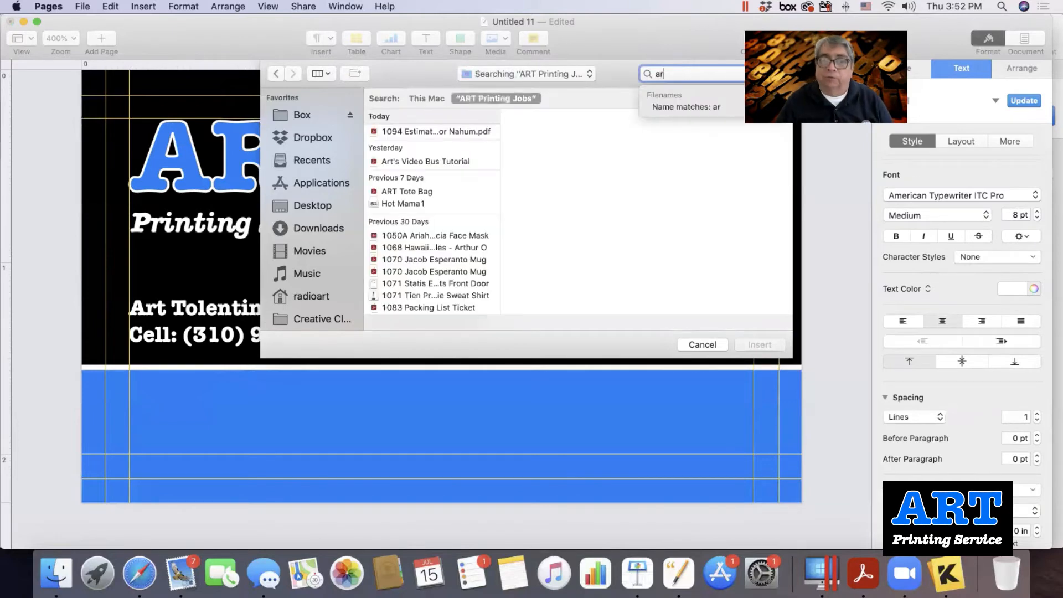
key("BackSpace")
key("BackSpace")
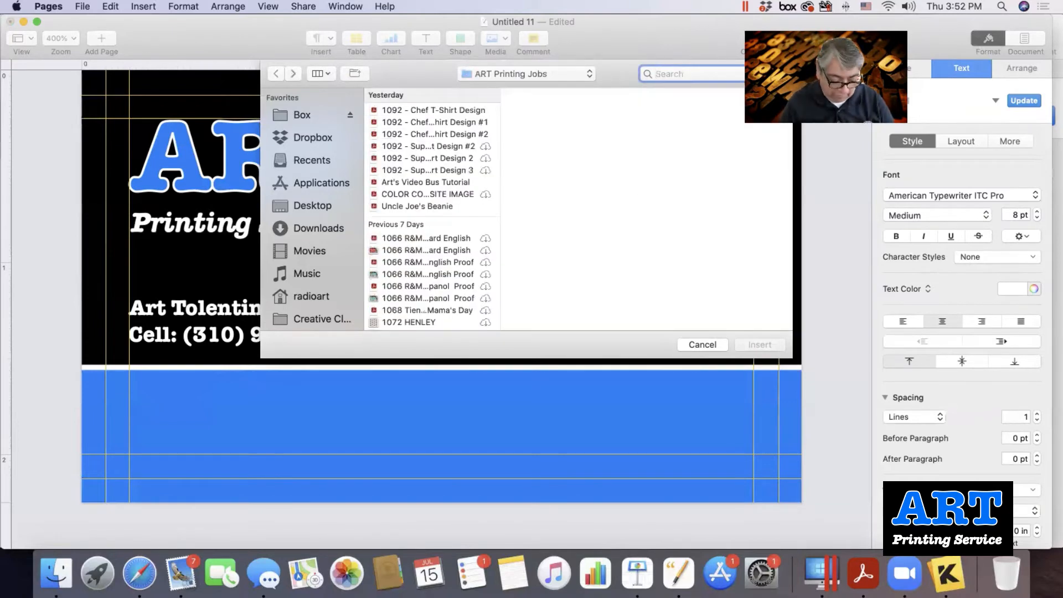
type("qr")
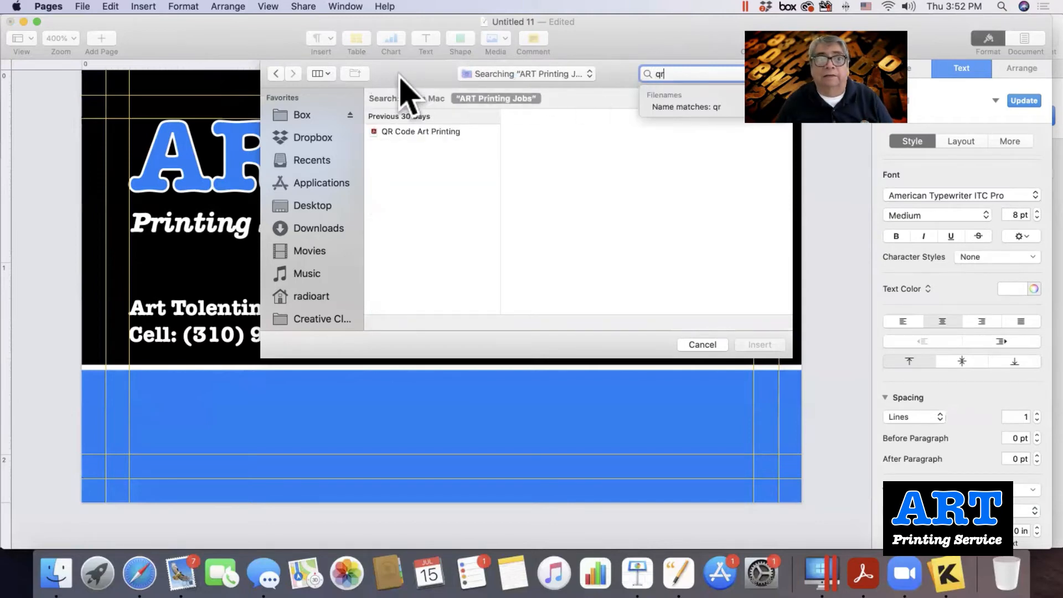
left_click(406, 133)
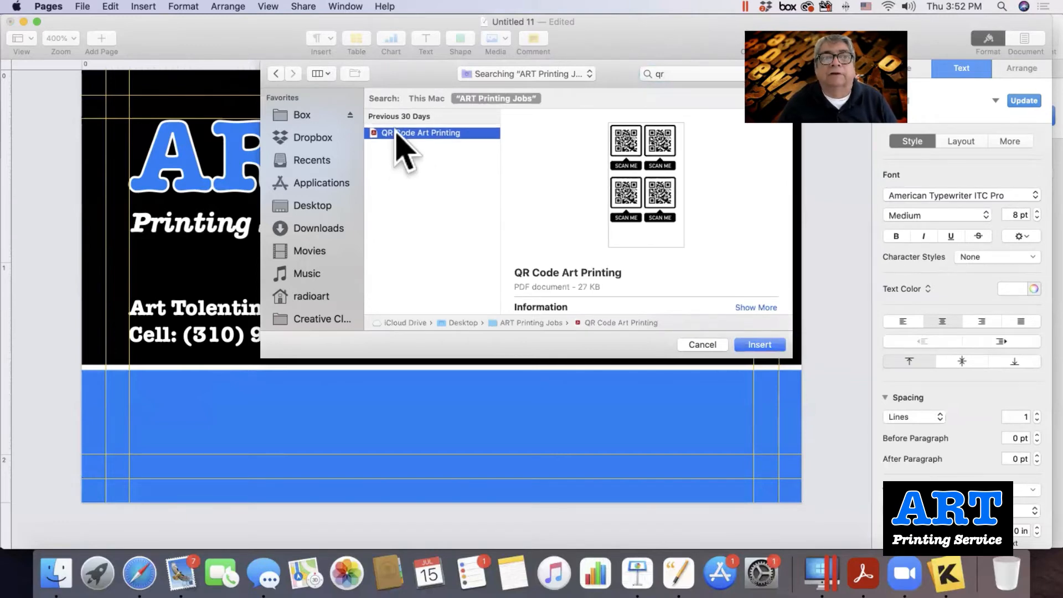
Search the whole Mac and insert the single 'QR Code Art Printing 1 up' image.
left_click(670, 73)
type("qr")
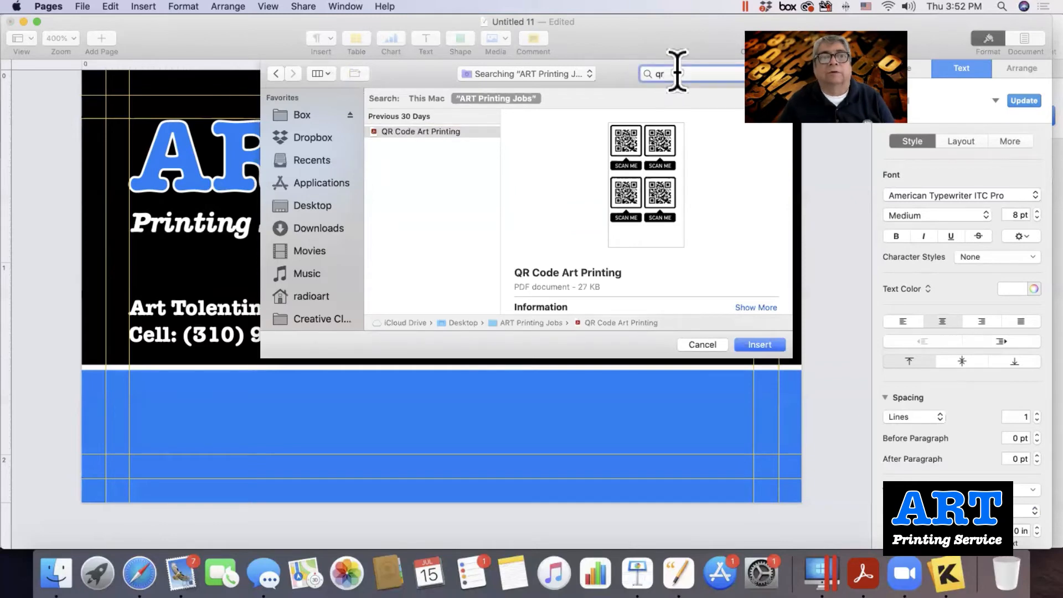
left_click(431, 98)
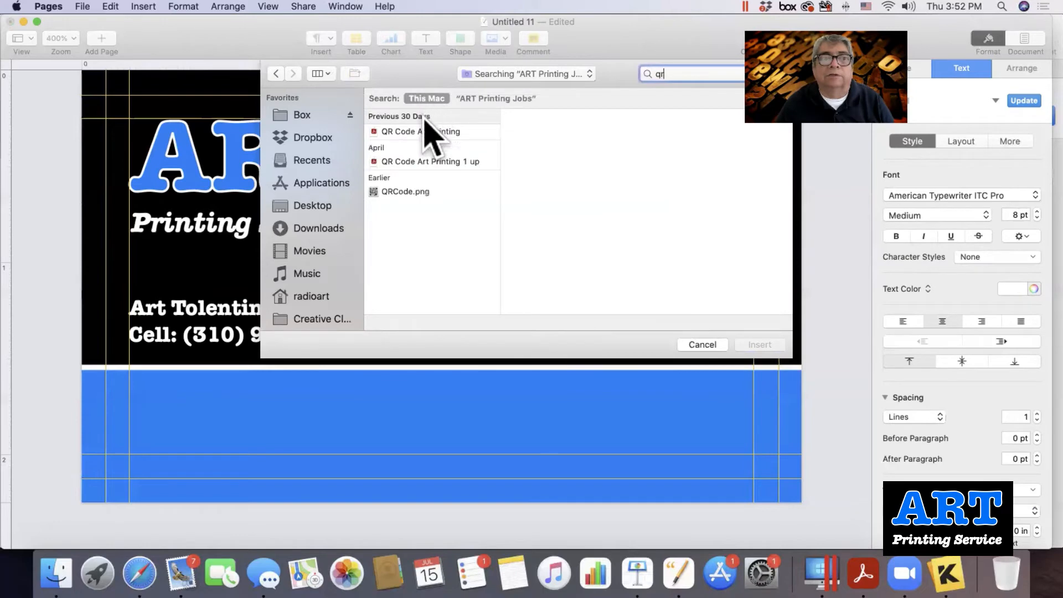
left_click(396, 162)
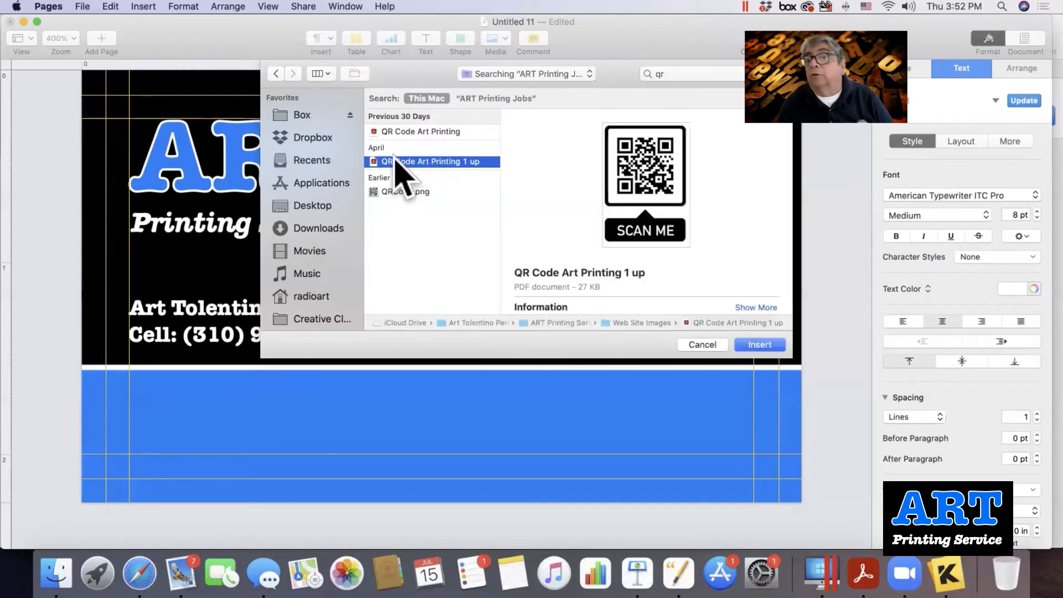
left_click(397, 133)
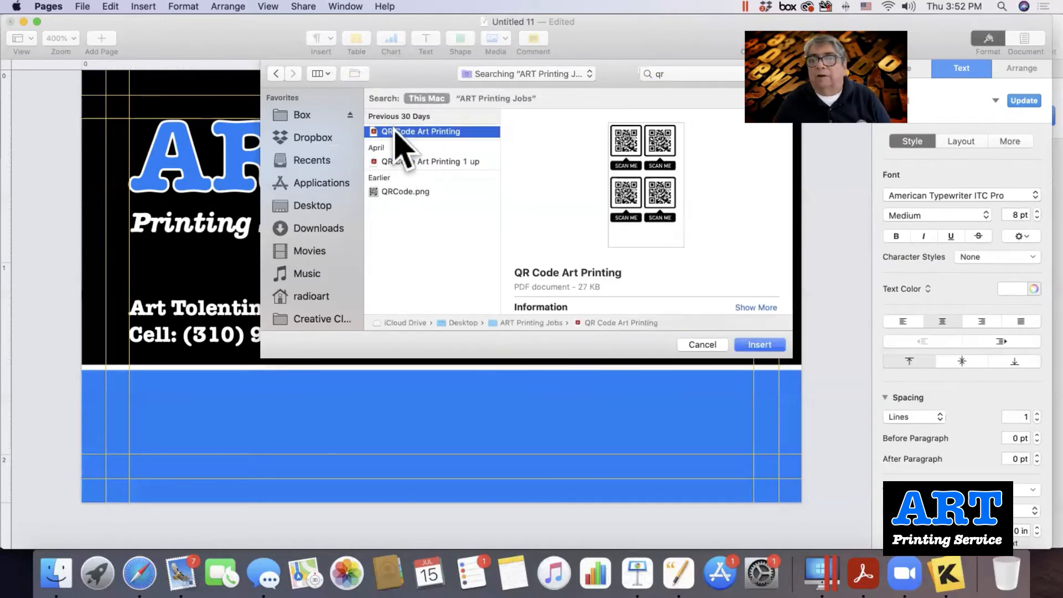
left_click(393, 161)
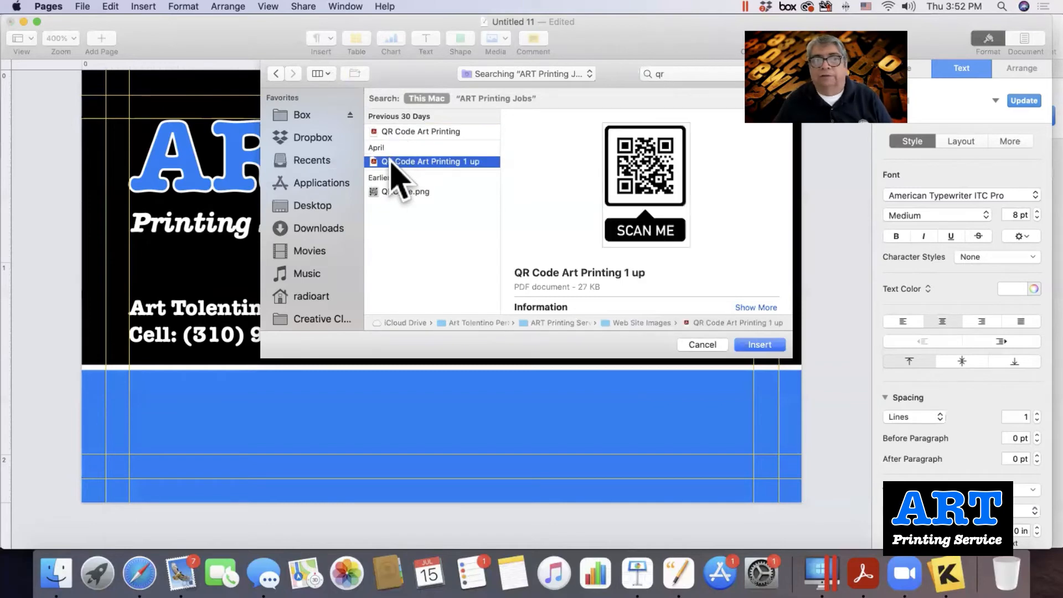
double_click(391, 161)
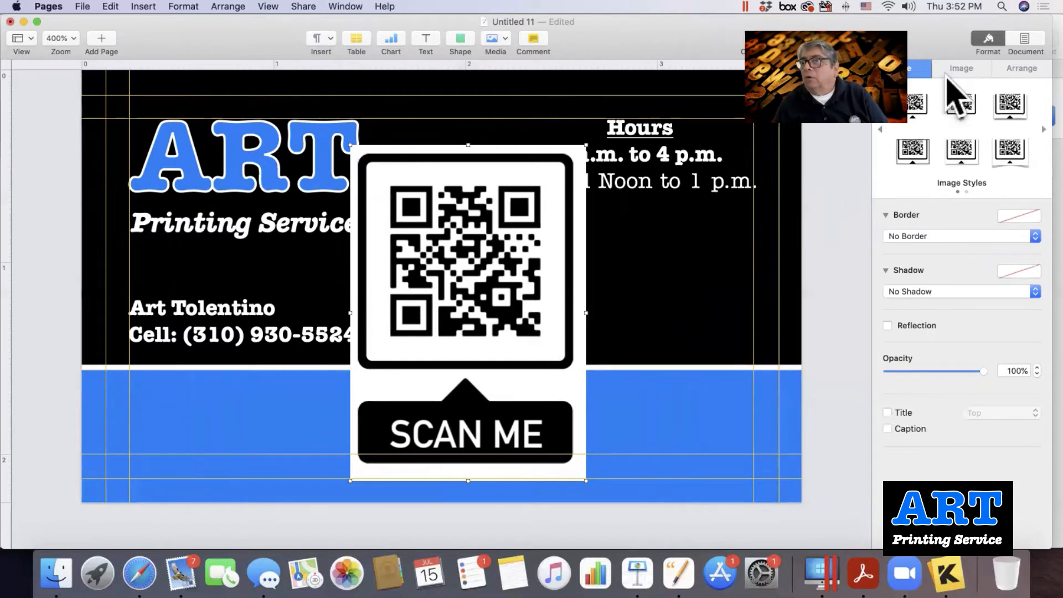
Mask the QR image from the bottom so the SCAN ME tag is hidden.
left_click(962, 69)
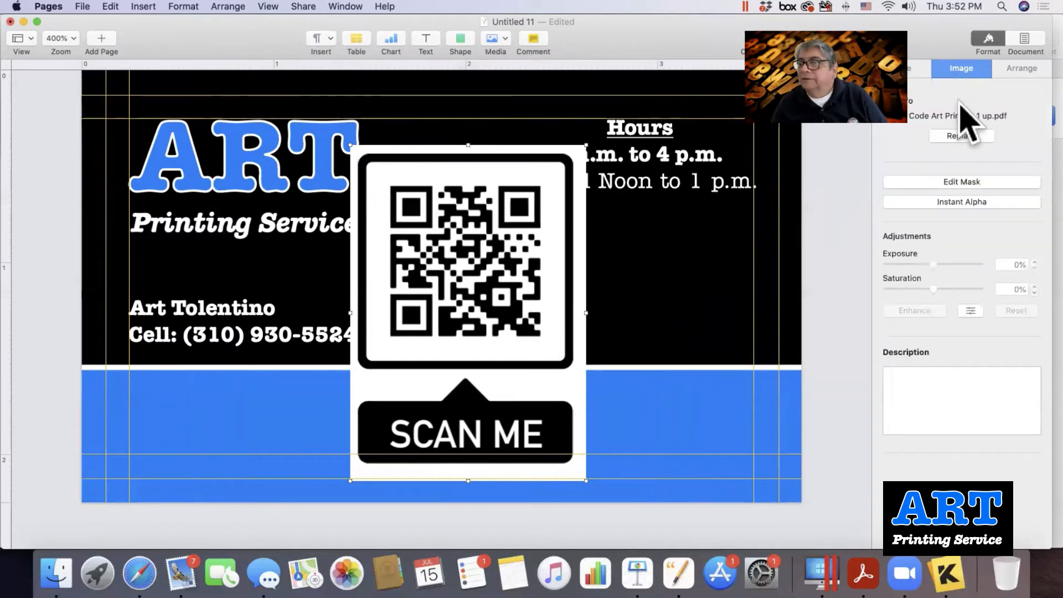
left_click(948, 183)
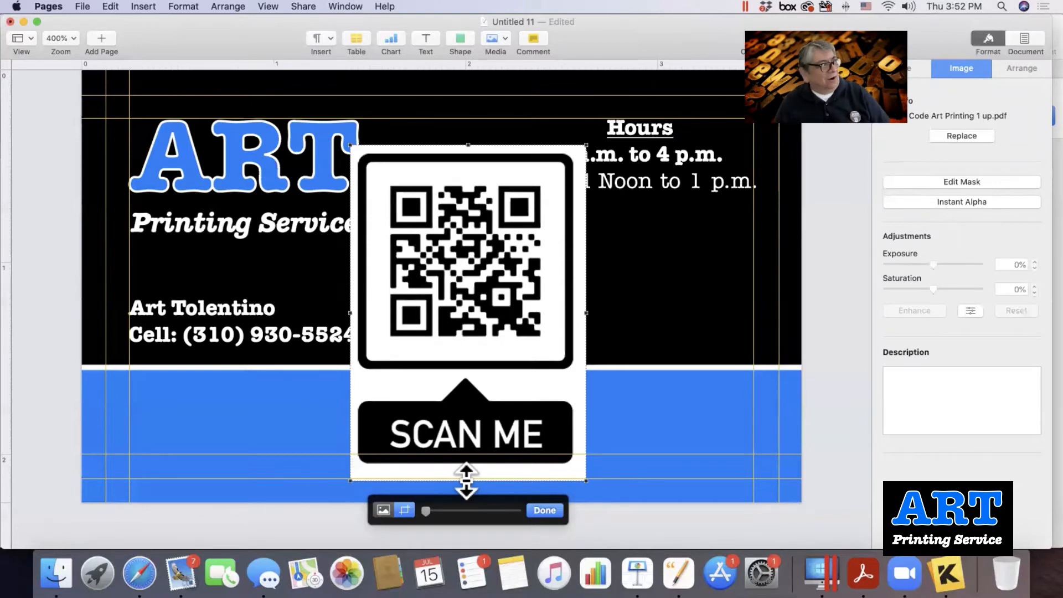
left_click_drag(466, 480, 487, 374)
left_click(545, 509)
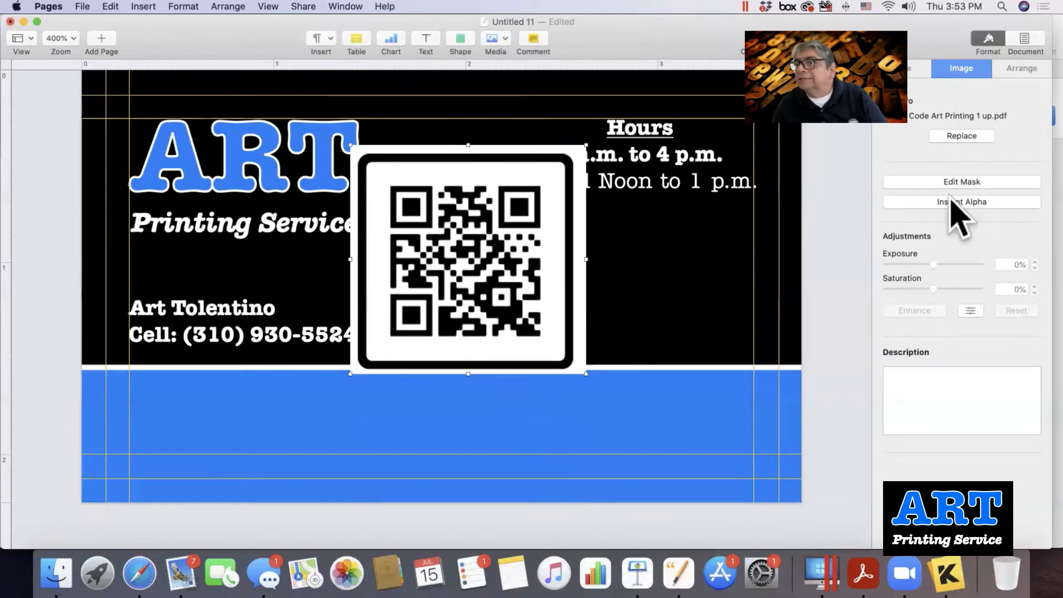
Use Instant Alpha to make the white margin around the QR frame transparent.
left_click(956, 202)
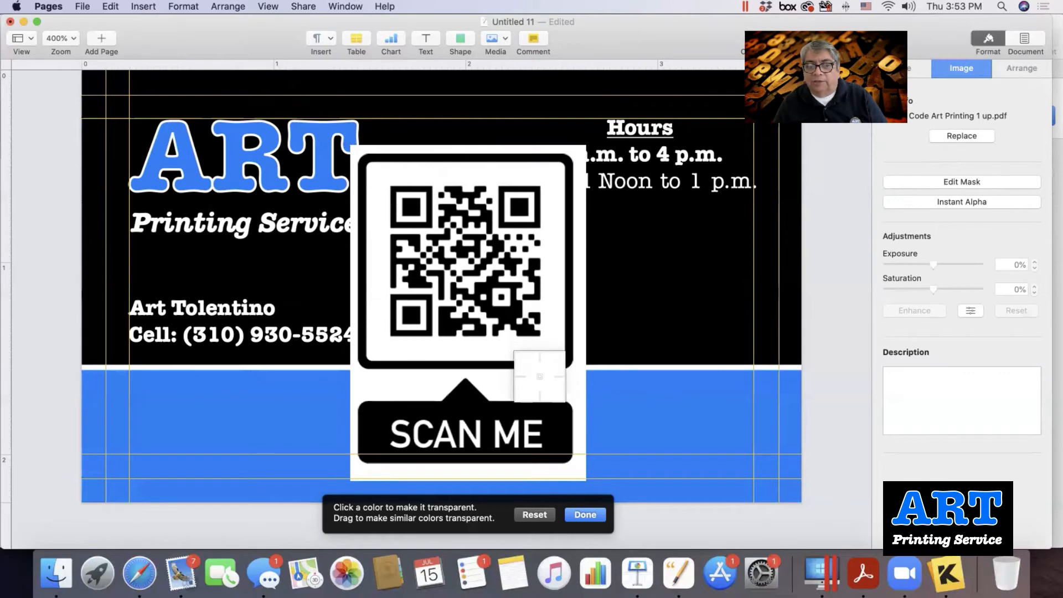
left_click_drag(539, 377, 567, 393)
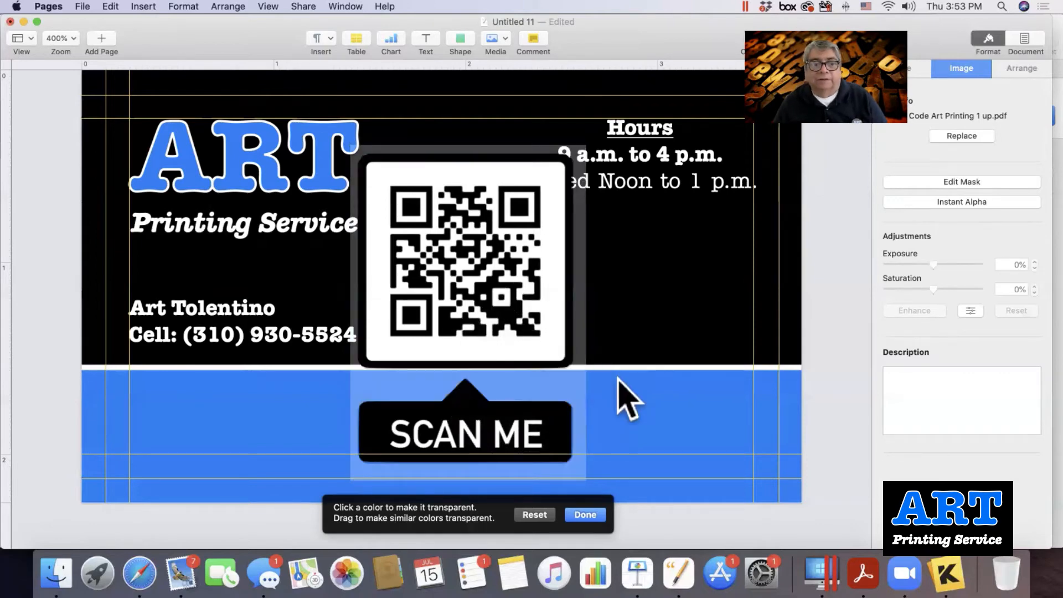
left_click(575, 515)
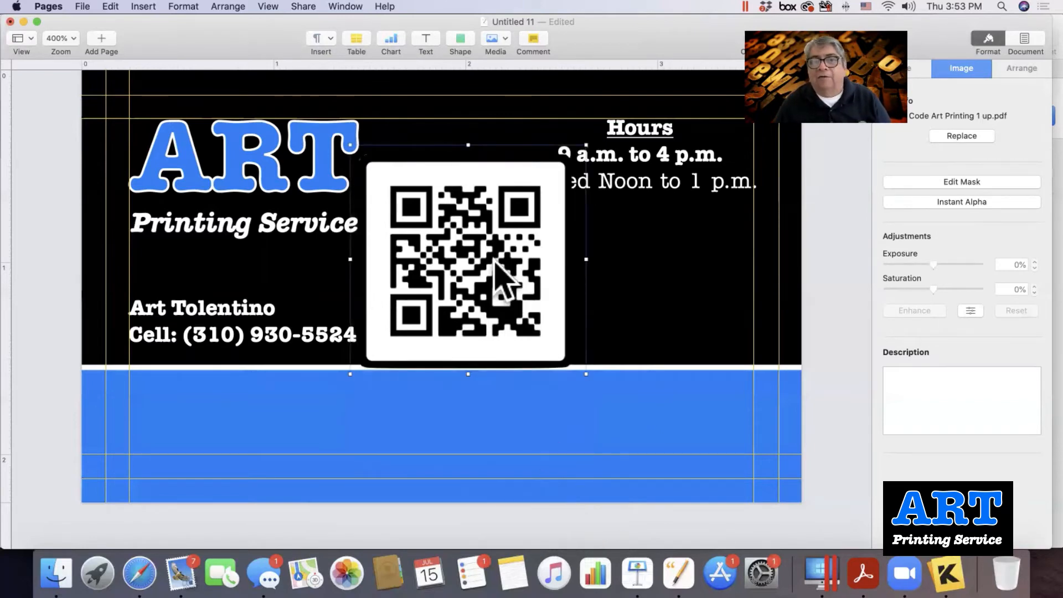
Move the QR code beneath the Hours text and shrink it to about 0.72 × 0.7 in.
left_click_drag(491, 263, 658, 290)
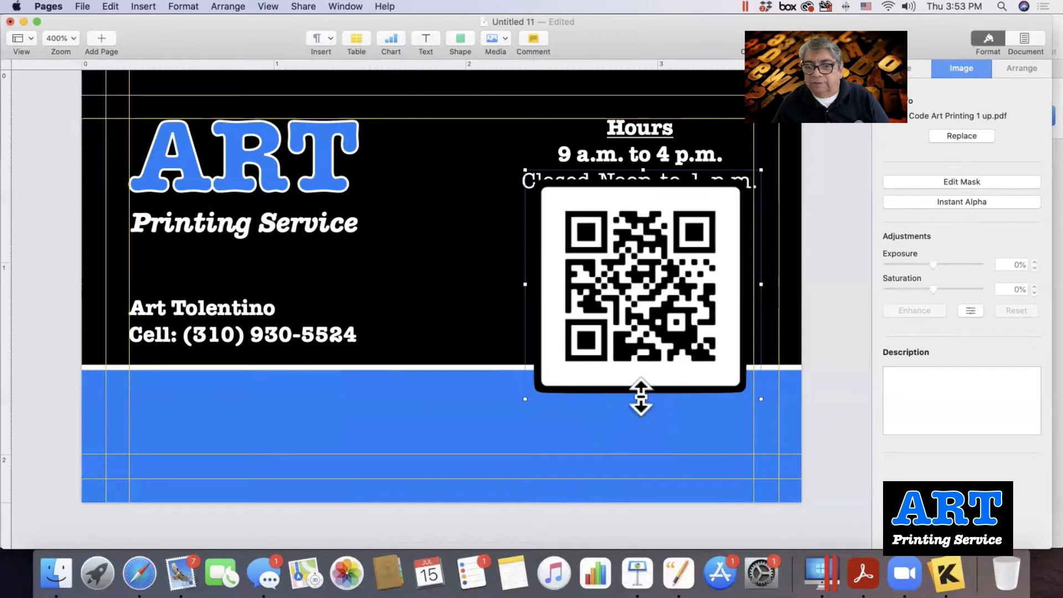
left_click_drag(641, 396, 641, 355)
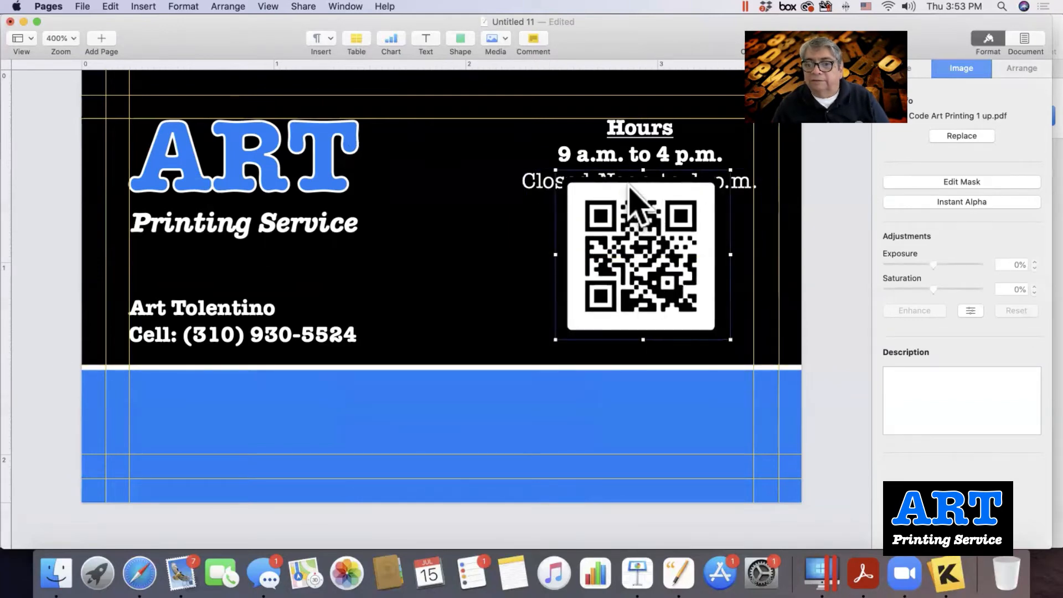
left_click_drag(643, 170, 642, 205)
key("Down")
key("Down")
key("Down")
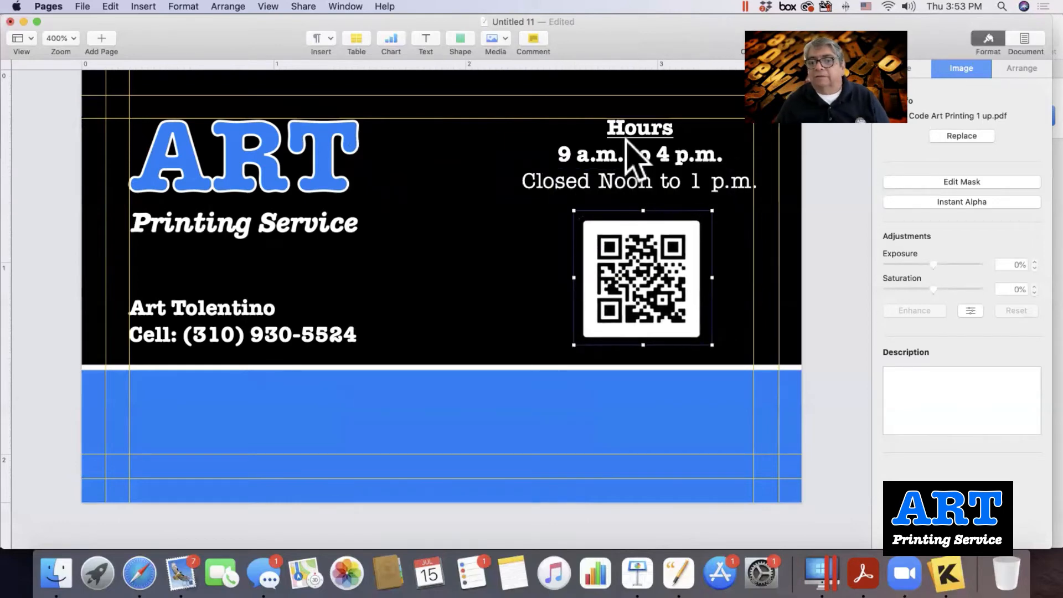
key("Up")
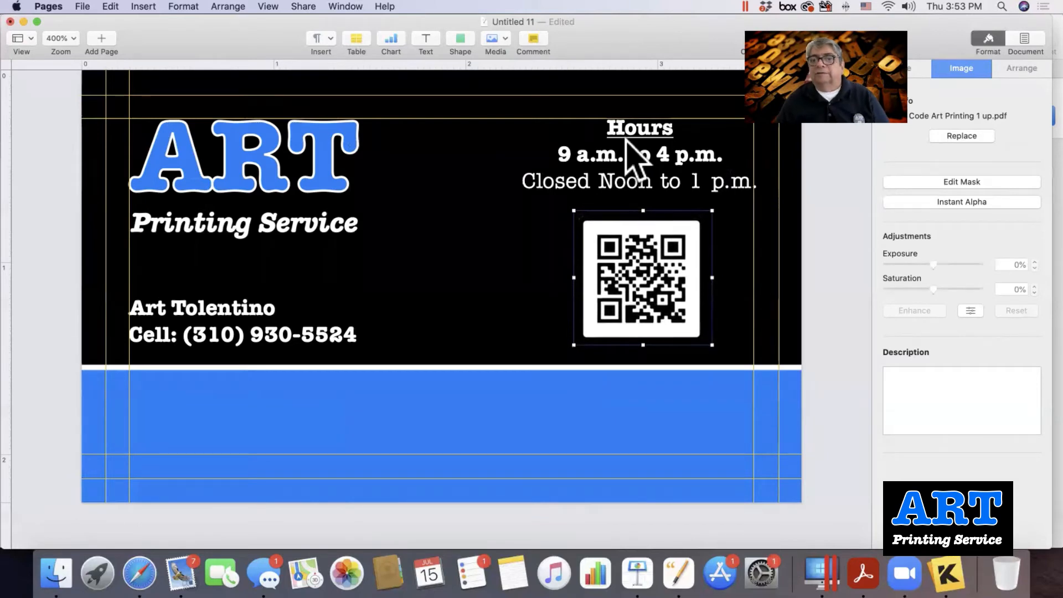
left_click(460, 258)
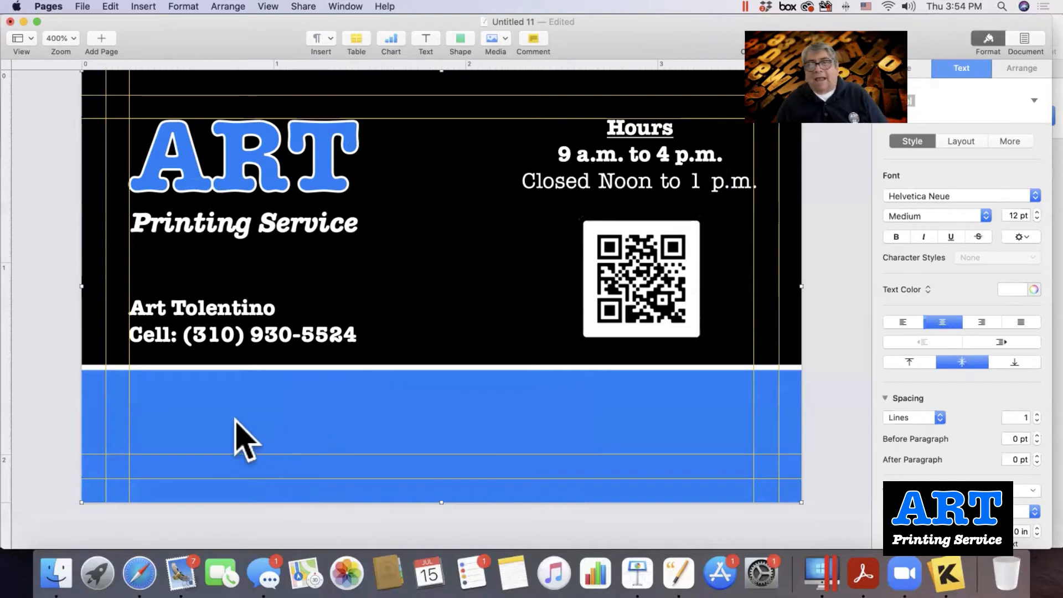
Copy and paste the name and cell-number text block.
left_click(195, 313)
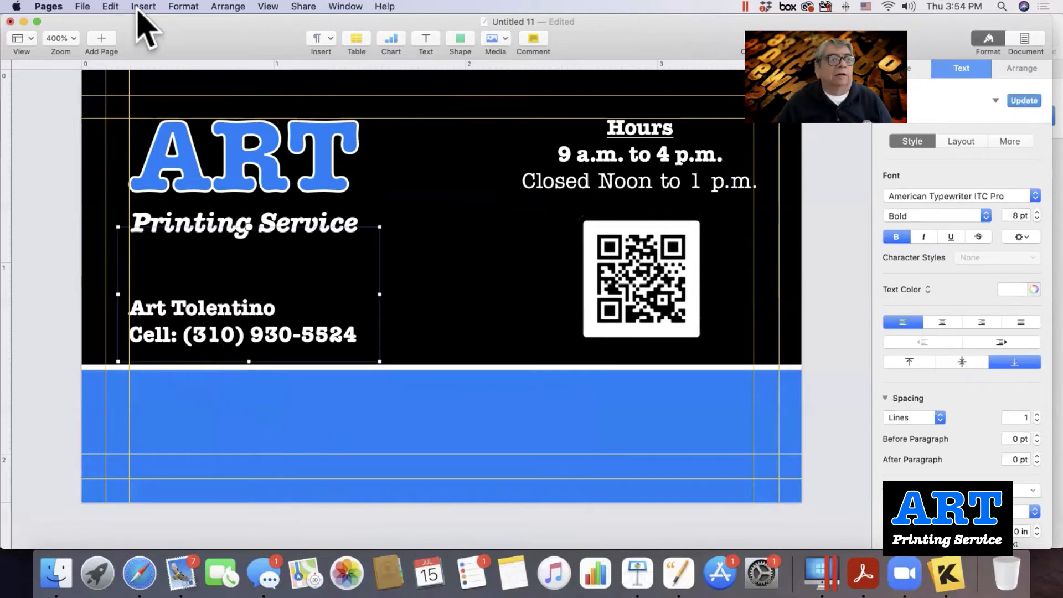
left_click(111, 6)
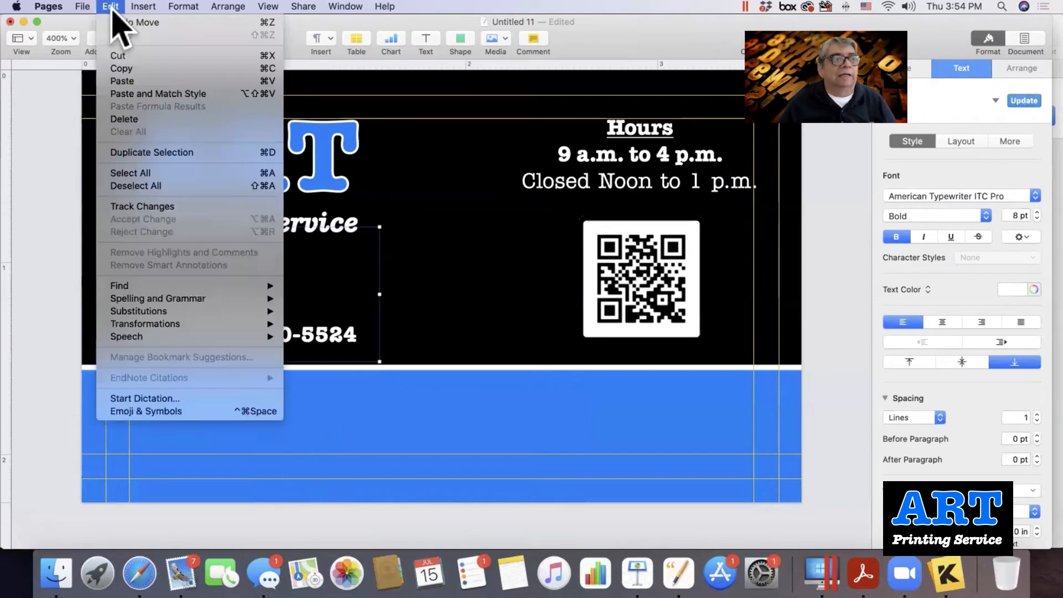
left_click(119, 68)
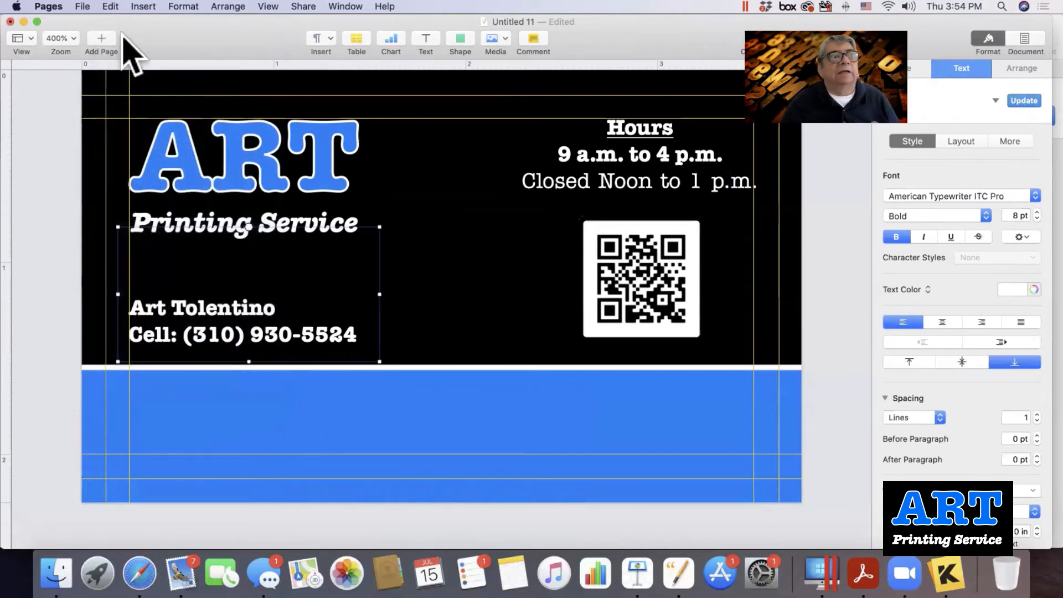
left_click(111, 6)
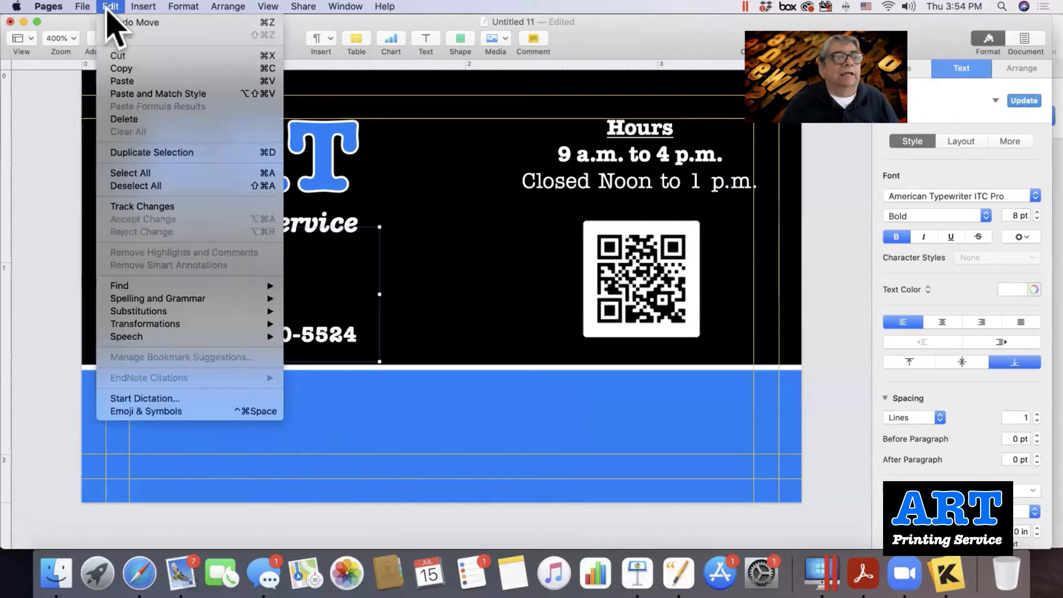
left_click(135, 92)
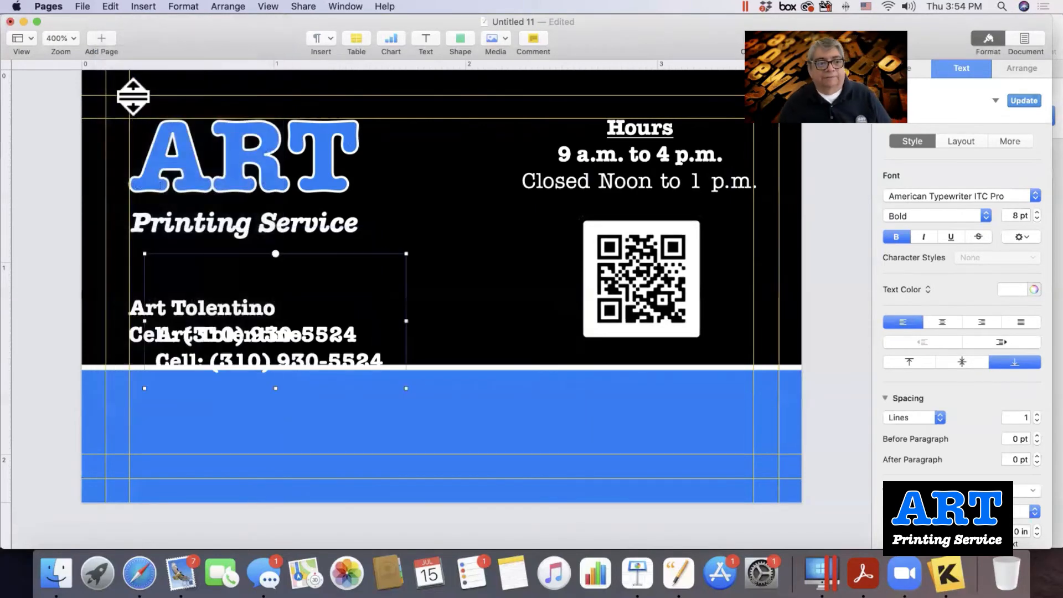
Position the pasted name block on the blue band below the original.
left_click_drag(258, 333, 242, 408)
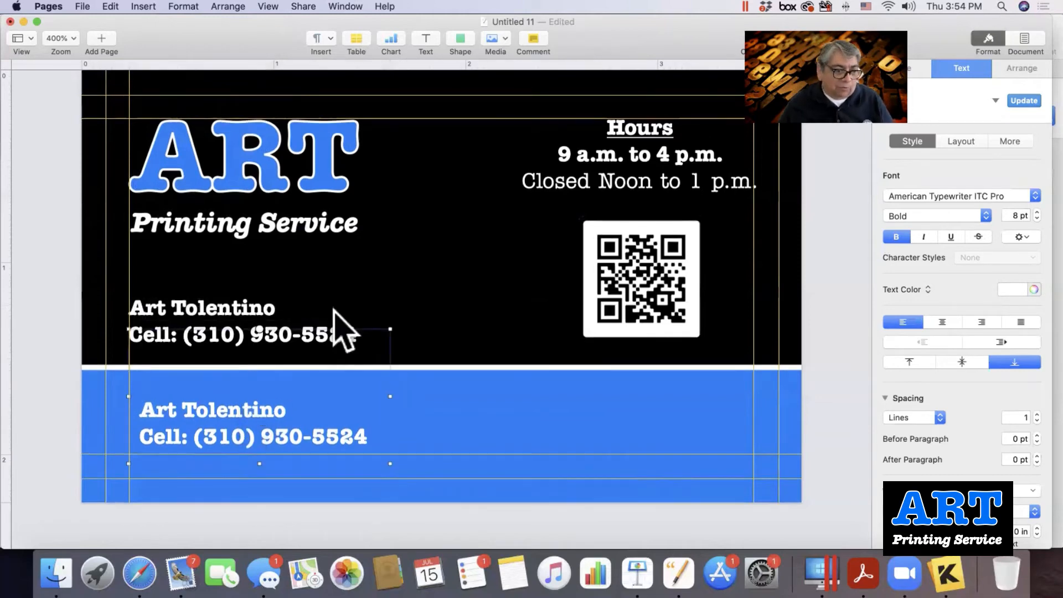
key("Down")
key("Down")
key("Down")
key("Down")
key("Left")
key("Left")
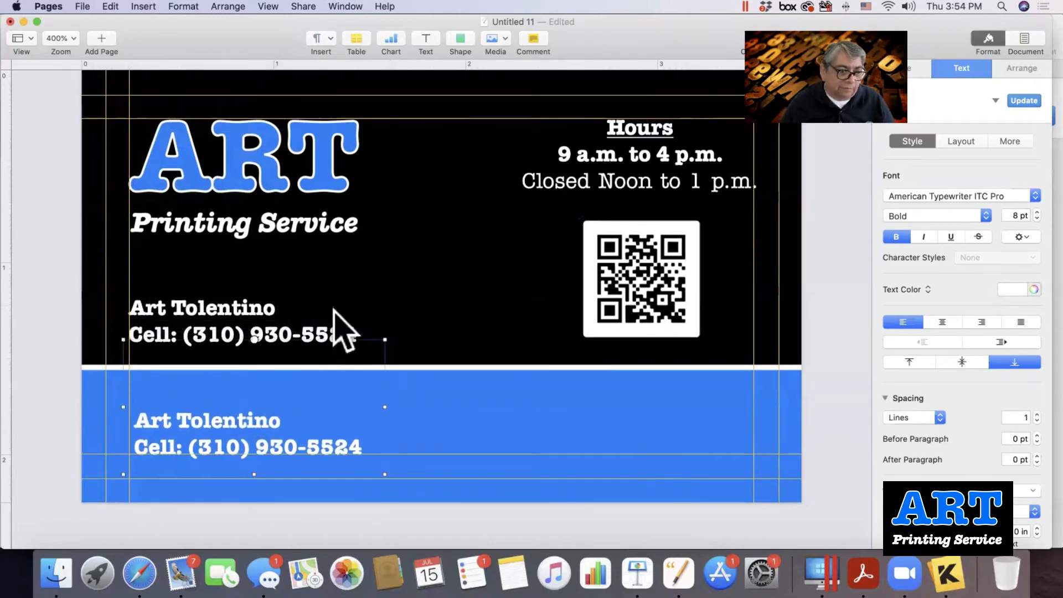
key("Left")
key("Left")
key("Up")
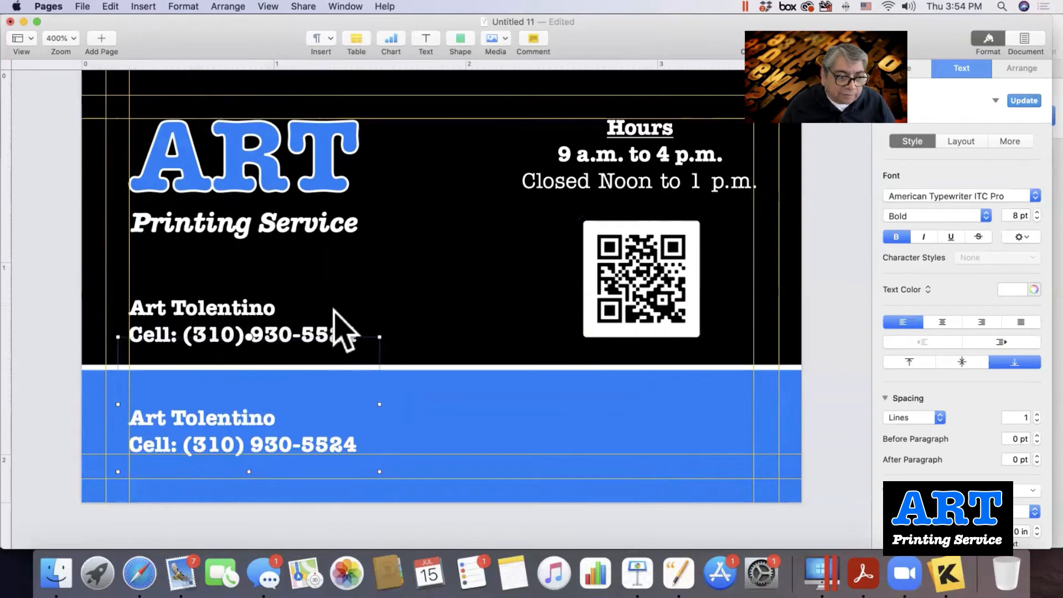